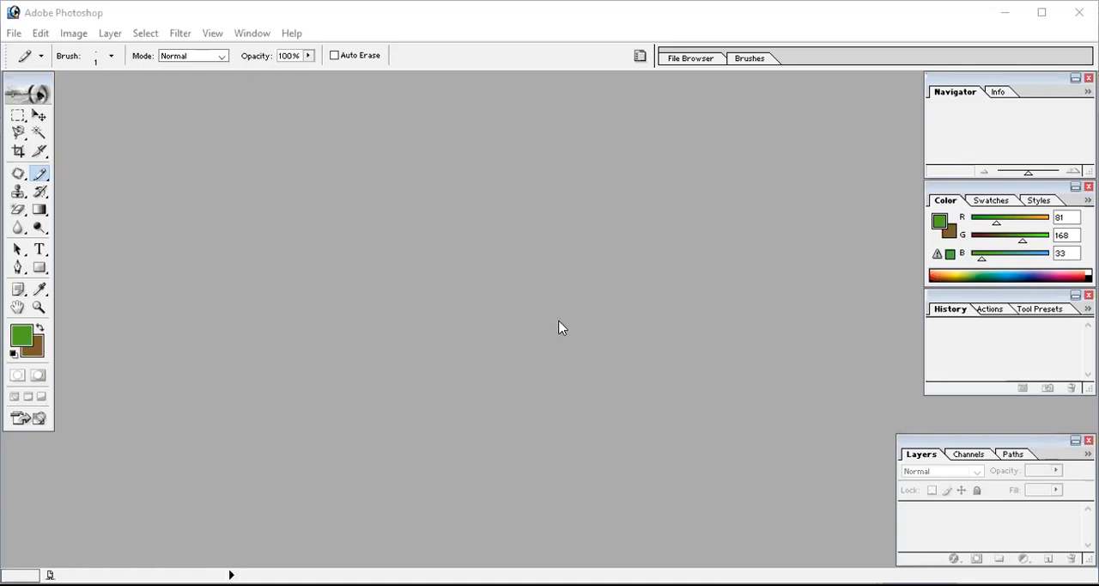
# - Open the image pic5 from the Desktop folder
pyautogui.doubleClick(1001, 401)
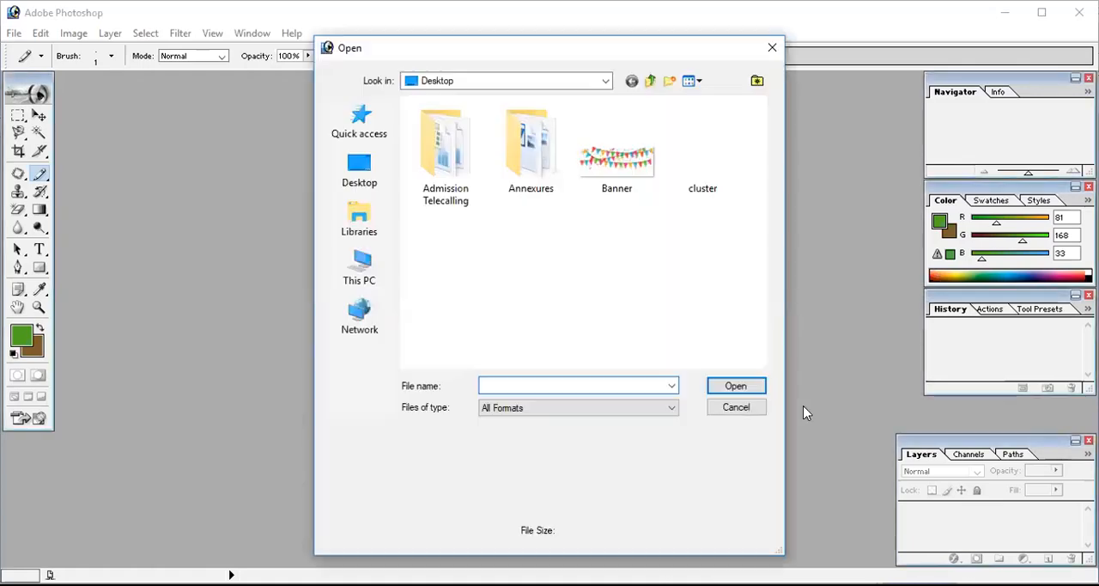
pyautogui.click(773, 51)
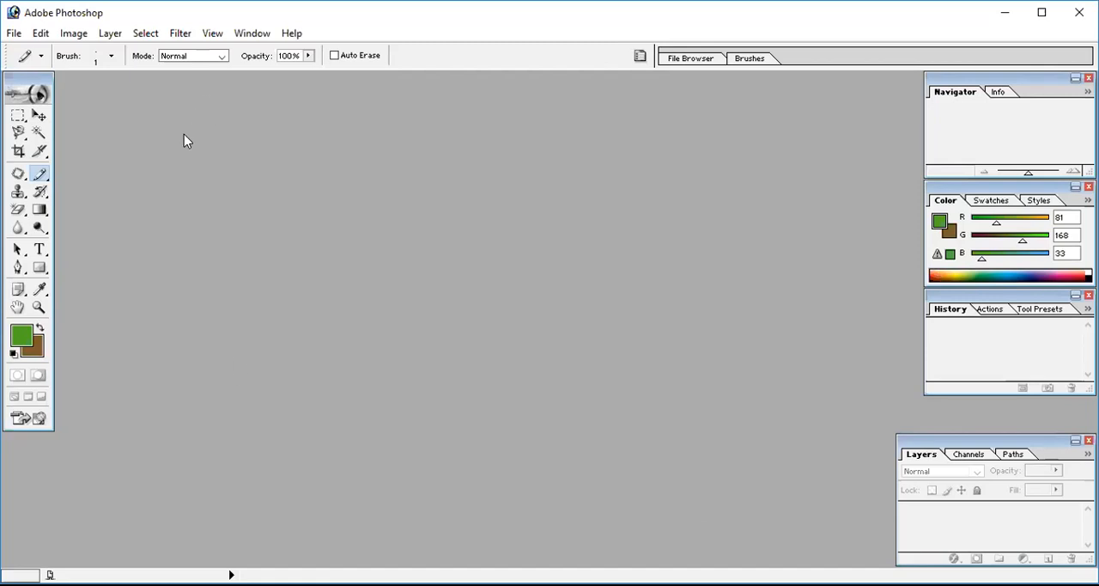
pyautogui.click(14, 35)
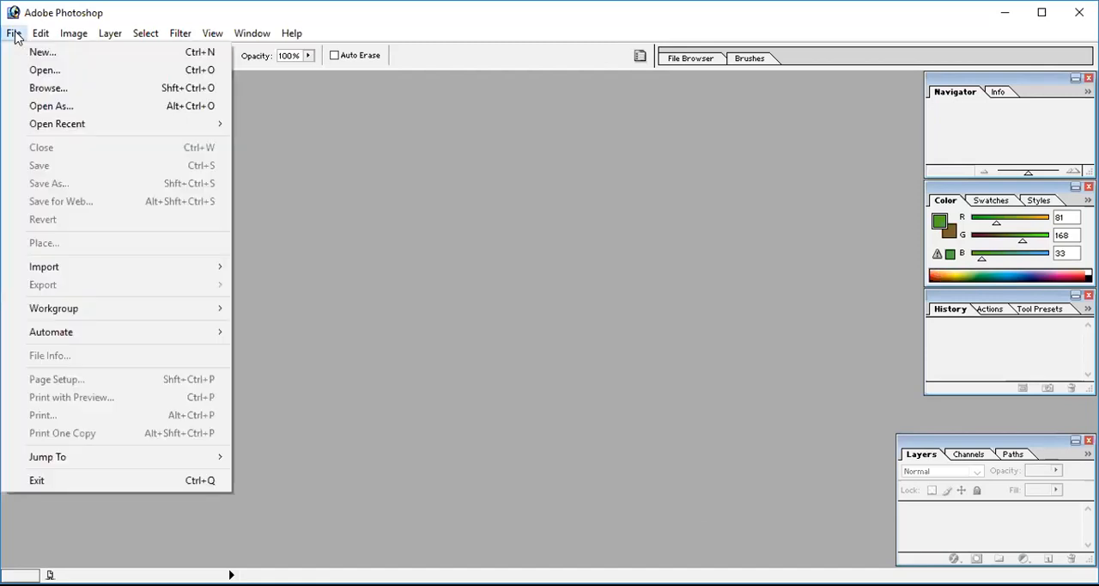
pyautogui.click(46, 70)
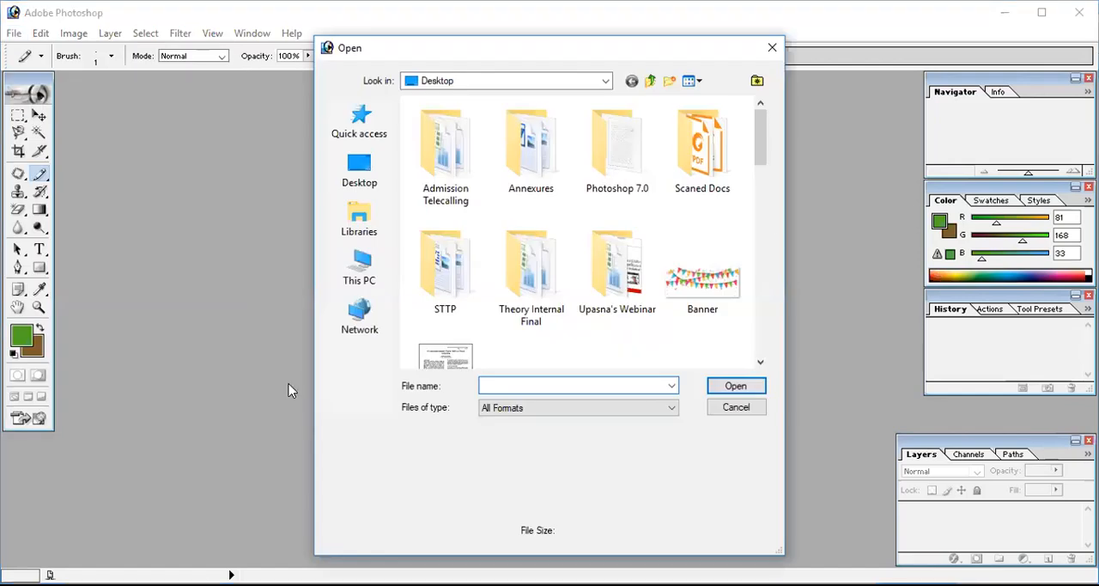
pyautogui.click(756, 206)
pyautogui.scroll(-2, 758, 223)
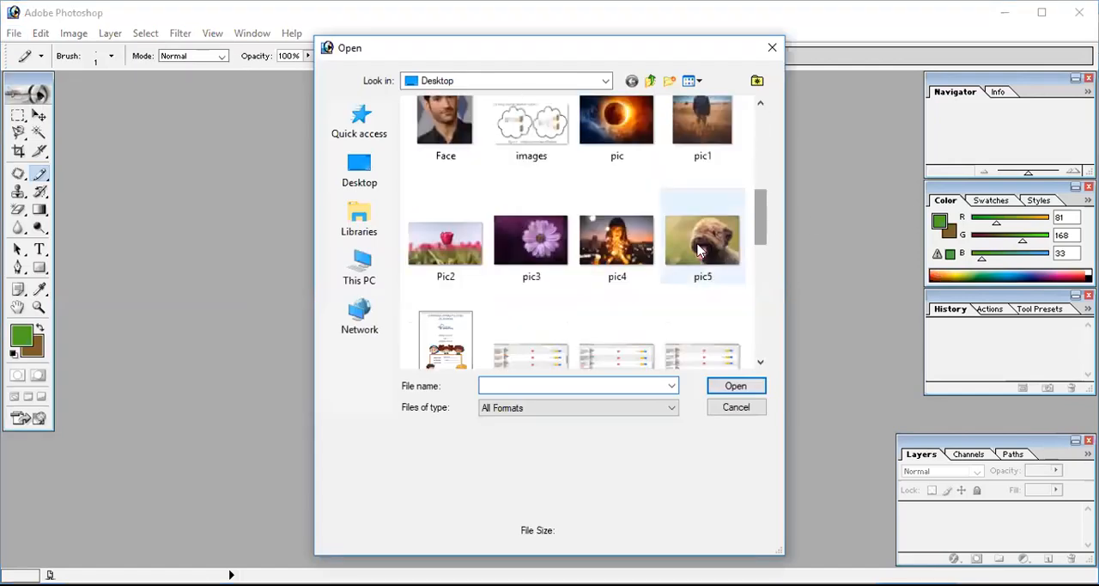
pyautogui.click(700, 249)
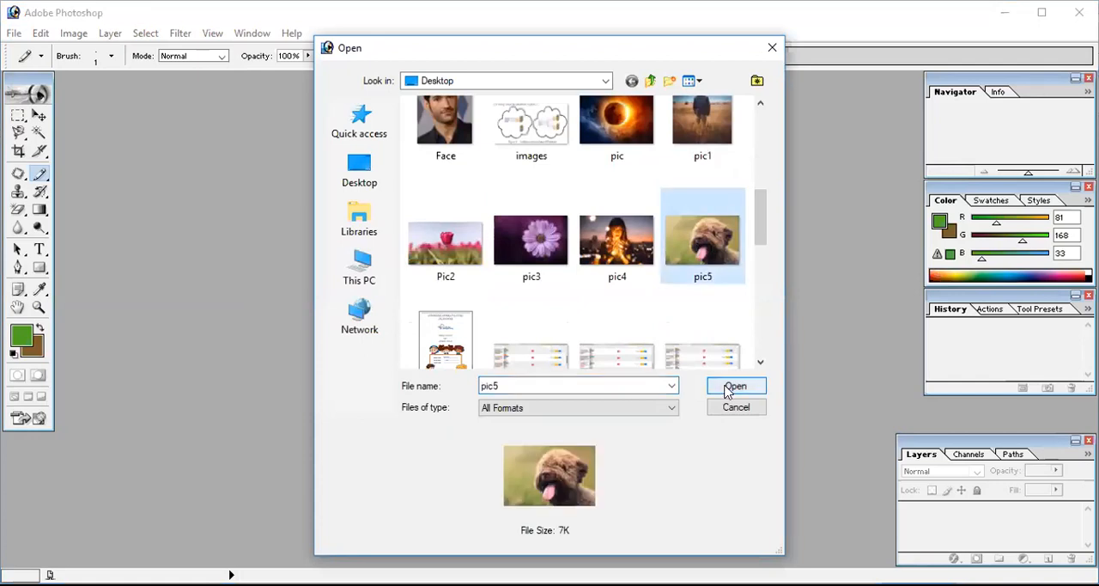
pyautogui.click(735, 387)
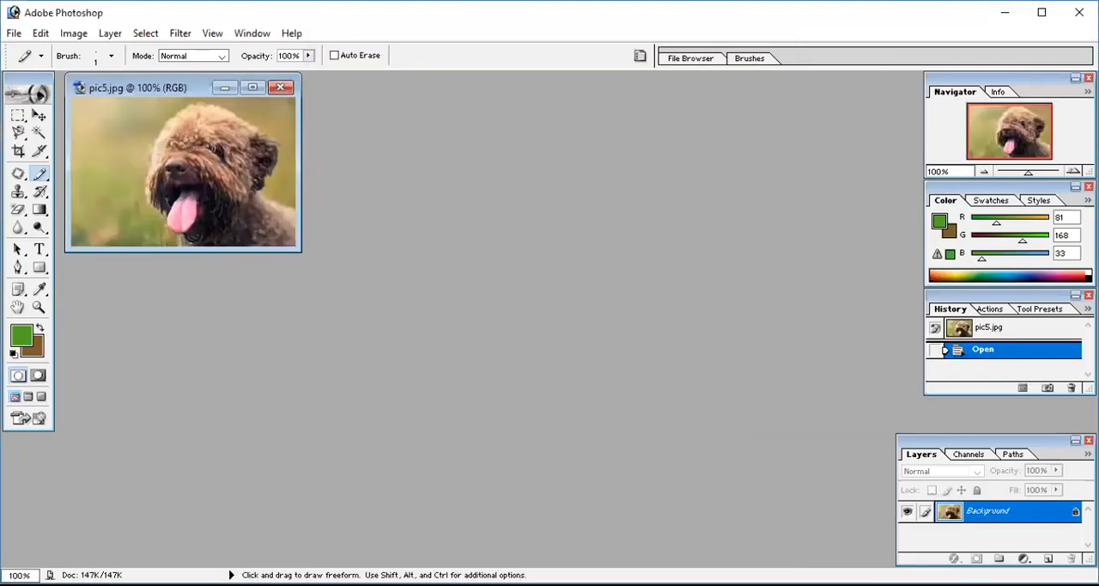
# - Maximize the pic5 image window and fit the picture on screen
pyautogui.click(253, 88)
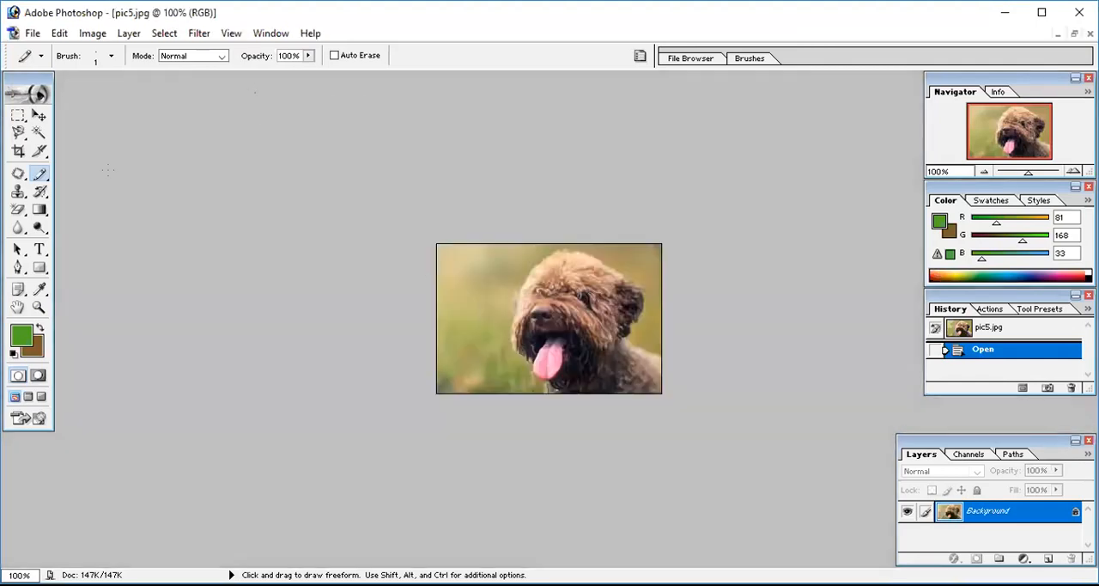
pyautogui.click(38, 308)
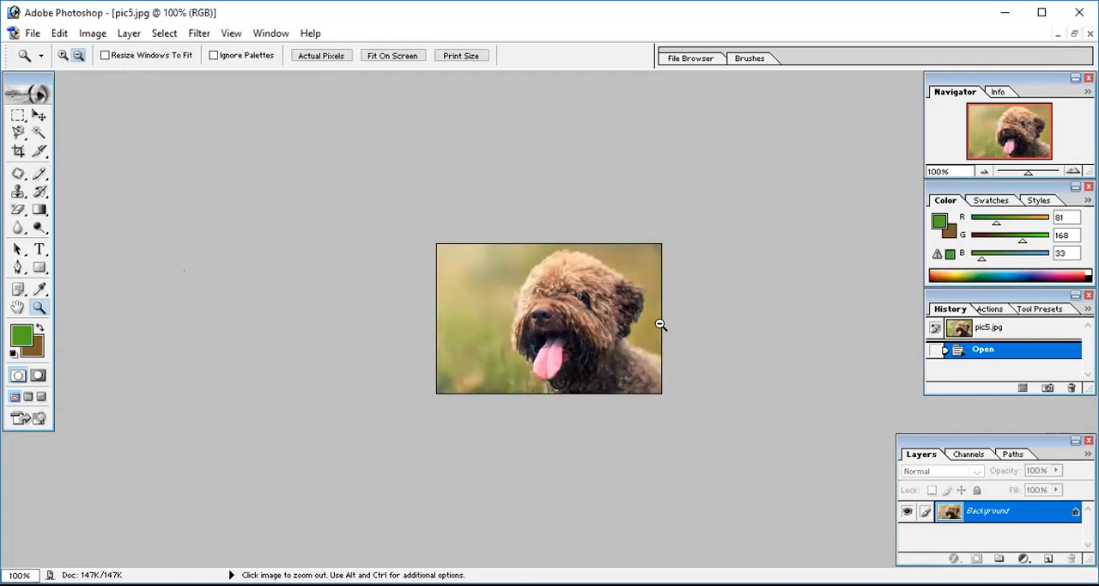
pyautogui.keyDown('alt'); pyautogui.click(530, 329); pyautogui.keyUp('alt')
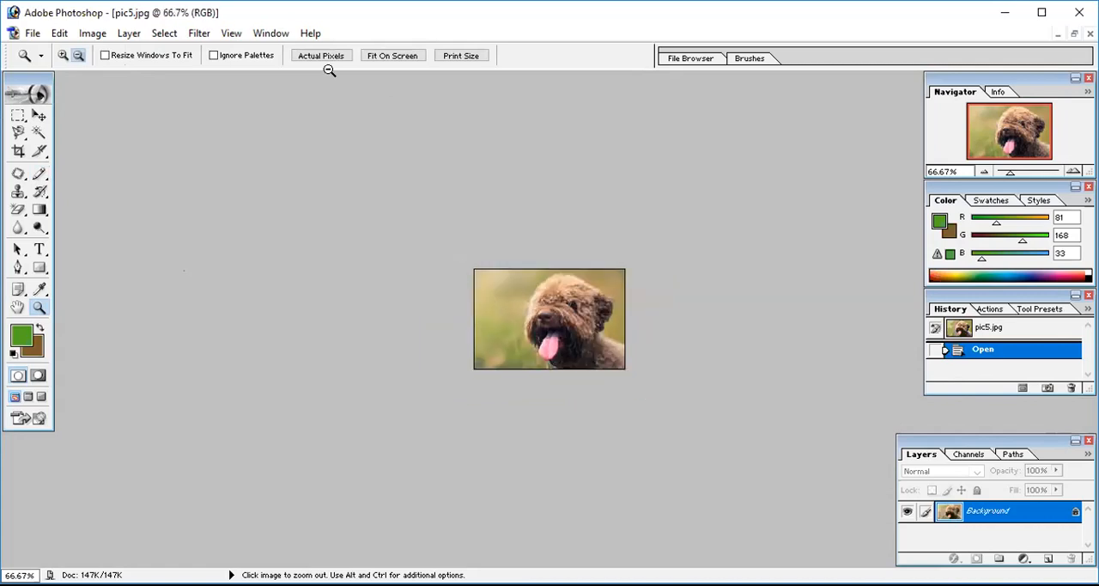
pyautogui.click(400, 56)
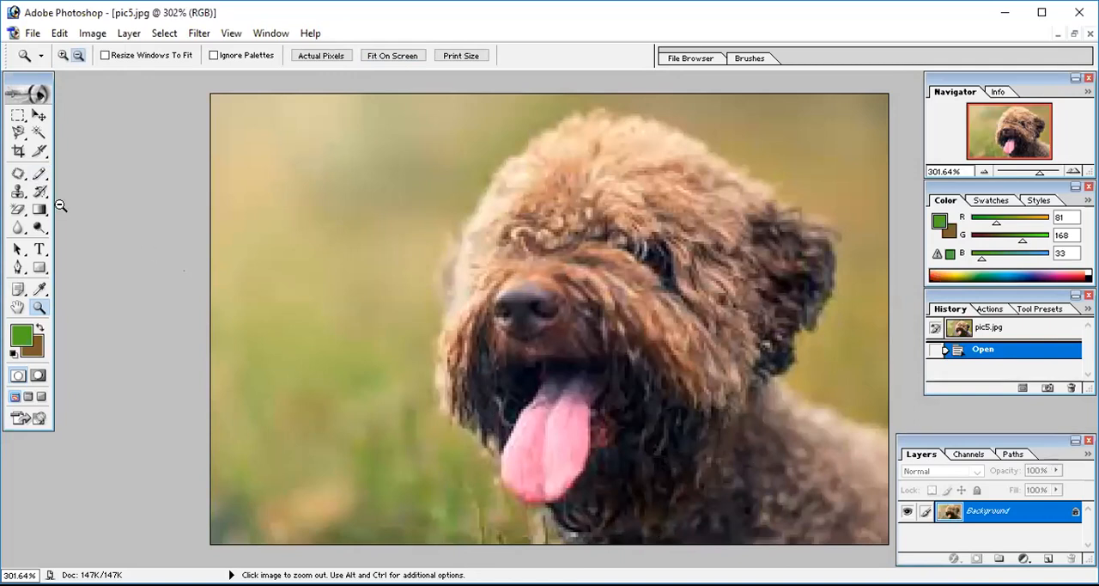
# - Select a rectangular area of background beside the dog's face with the Rectangular Marquee Tool, then deselect it
pyautogui.click(21, 120)
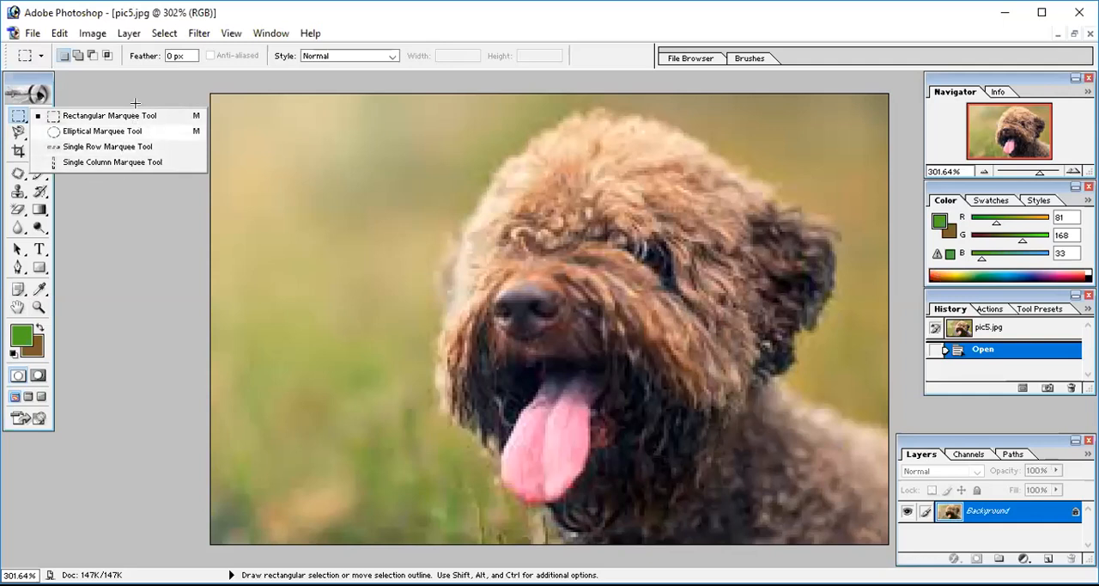
pyautogui.click(288, 155)
pyautogui.moveTo(283, 121); pyautogui.dragTo(465, 417)
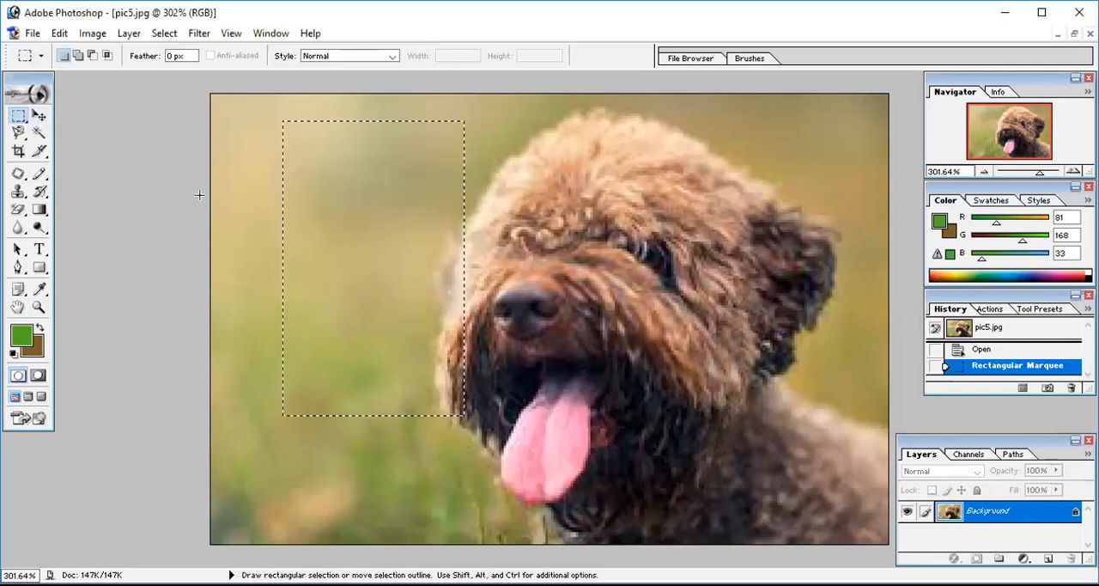
pyautogui.click(227, 207)
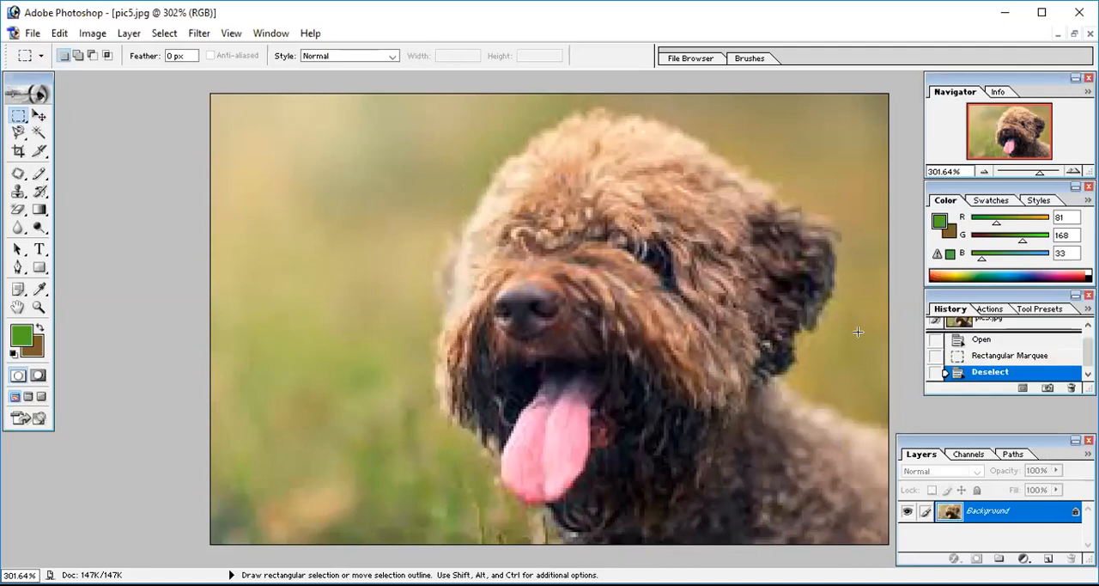
# - Select the top of the dog's head with a freehand Lasso outline and undo that selection
pyautogui.click(19, 133)
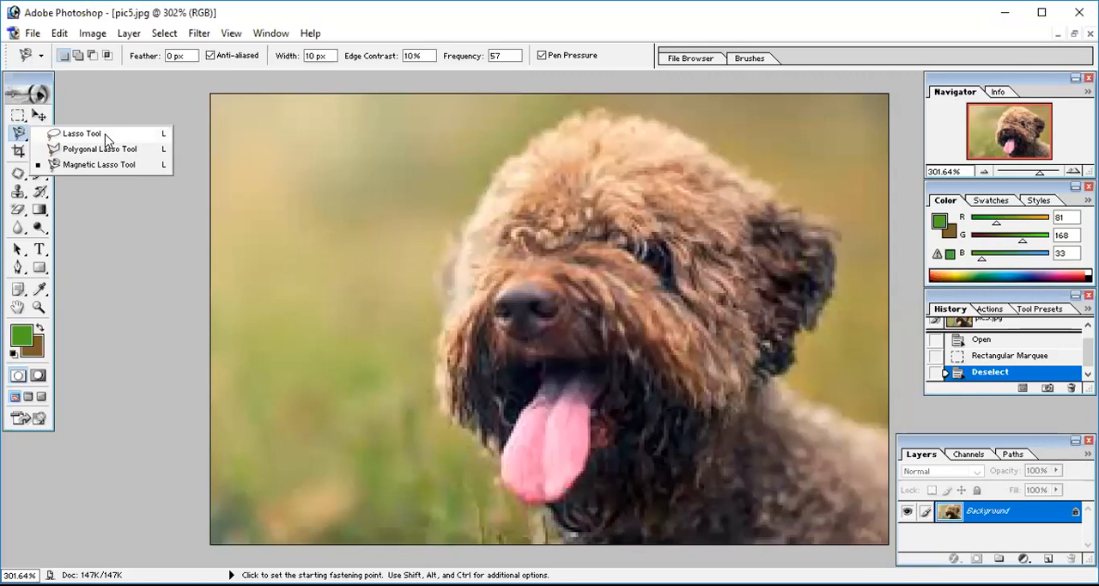
pyautogui.click(81, 134)
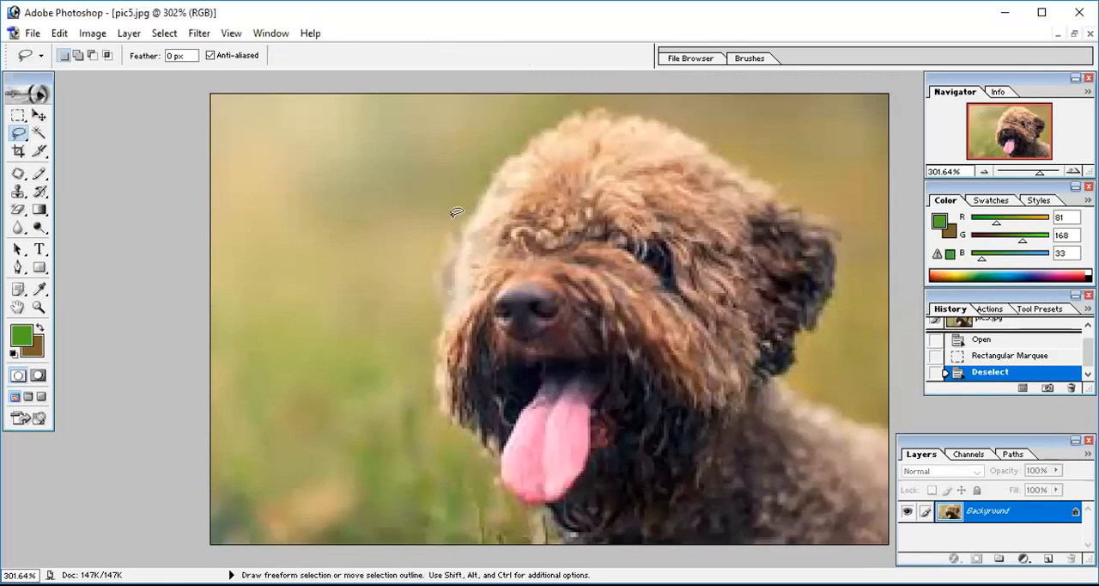
pyautogui.moveTo(465, 213)
pyautogui.mouseDown()
pyautogui.moveTo(514, 141)
pyautogui.moveTo(581, 106)
pyautogui.moveTo(680, 120)
pyautogui.moveTo(792, 189)
pyautogui.mouseUp()
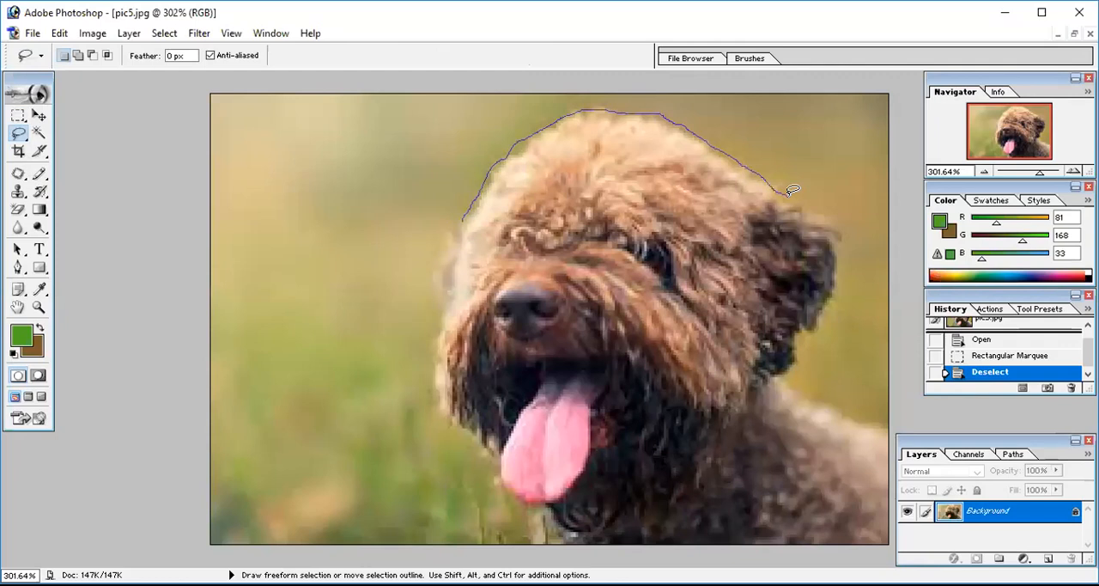
pyautogui.moveTo(792, 190)
pyautogui.mouseDown()
pyautogui.moveTo(817, 246)
pyautogui.moveTo(773, 273)
pyautogui.moveTo(467, 214)
pyautogui.mouseUp()
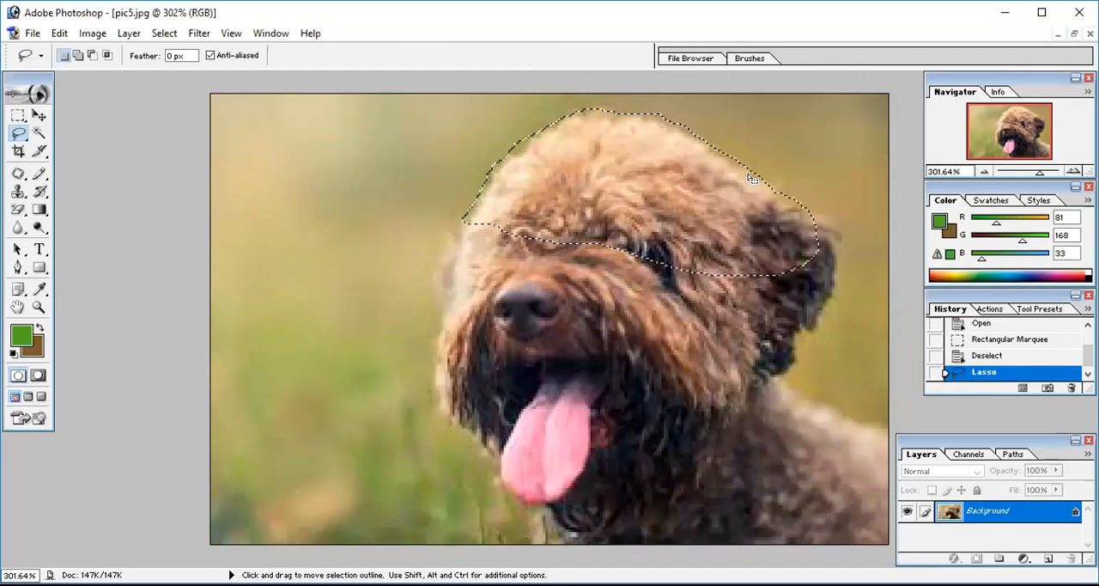
pyautogui.hotkey('ctrl', 'z')
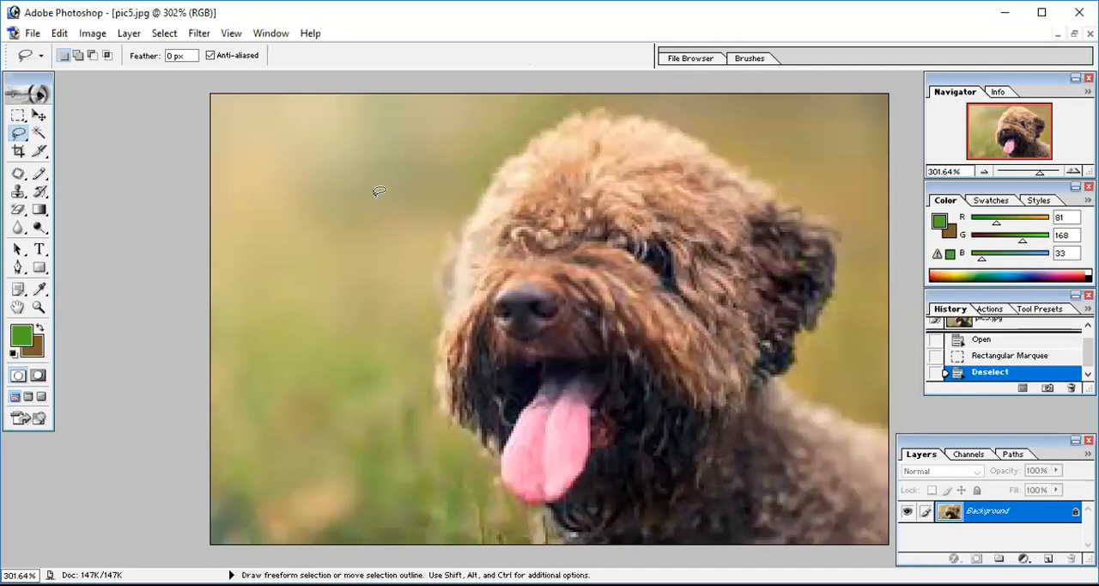
# - Outline the top of the dog's head and its ear with straight Polygonal Lasso segments, then remove the selection
pyautogui.click(18, 133)
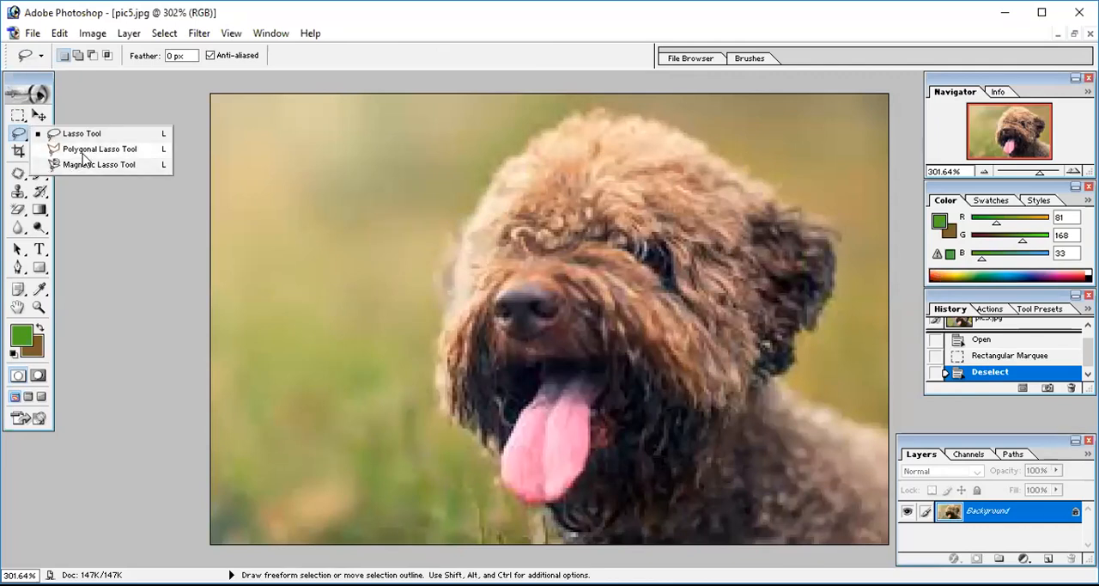
pyautogui.click(84, 156)
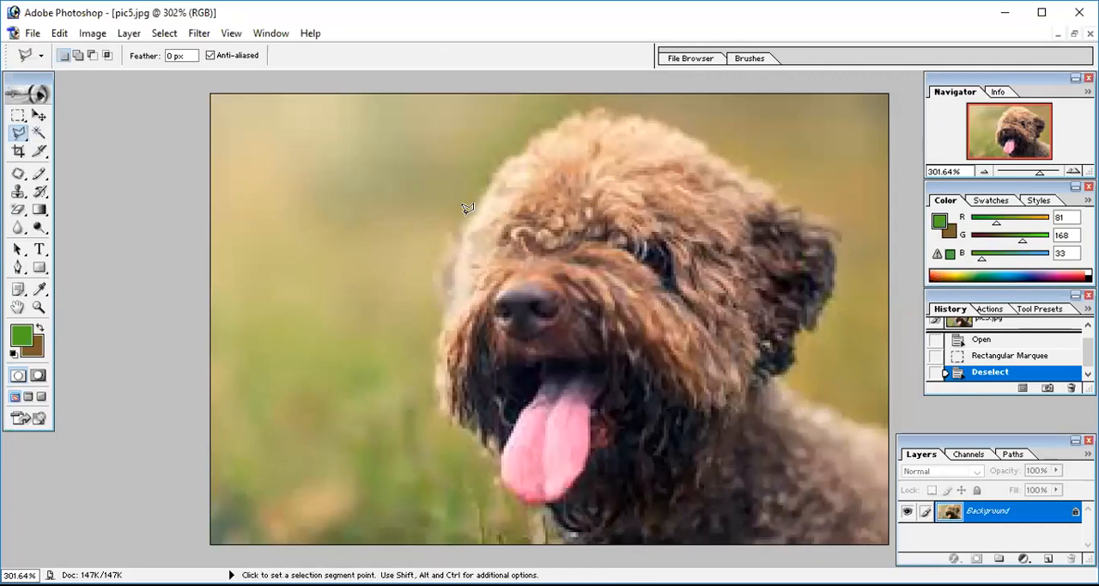
pyautogui.click(465, 214)
pyautogui.click(493, 167)
pyautogui.click(543, 131)
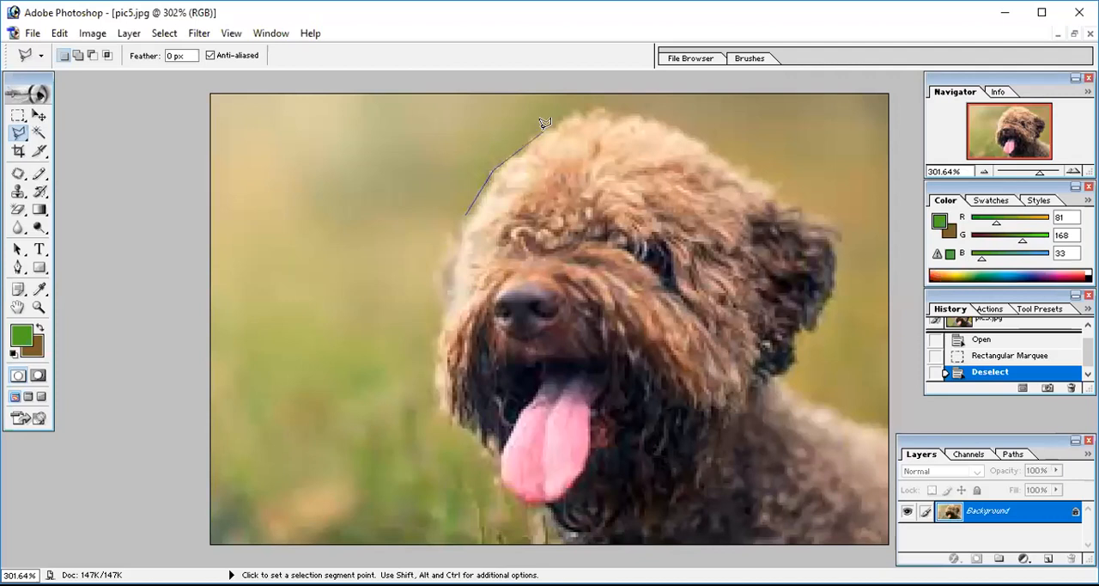
pyautogui.click(585, 108)
pyautogui.click(656, 114)
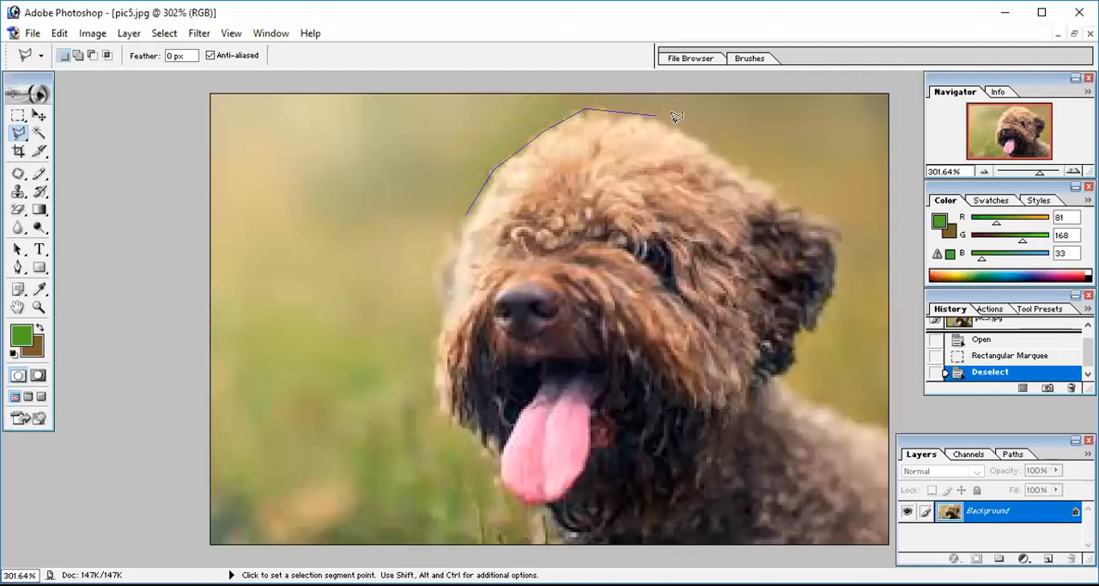
pyautogui.click(746, 161)
pyautogui.click(792, 196)
pyautogui.click(823, 199)
pyautogui.click(851, 222)
pyautogui.click(853, 258)
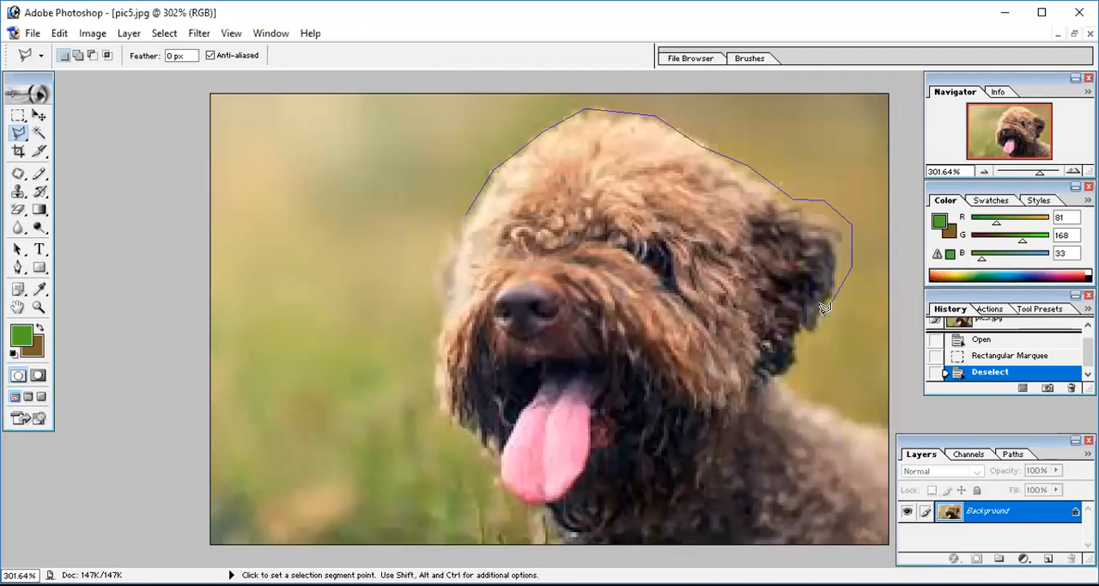
pyautogui.doubleClick(822, 309)
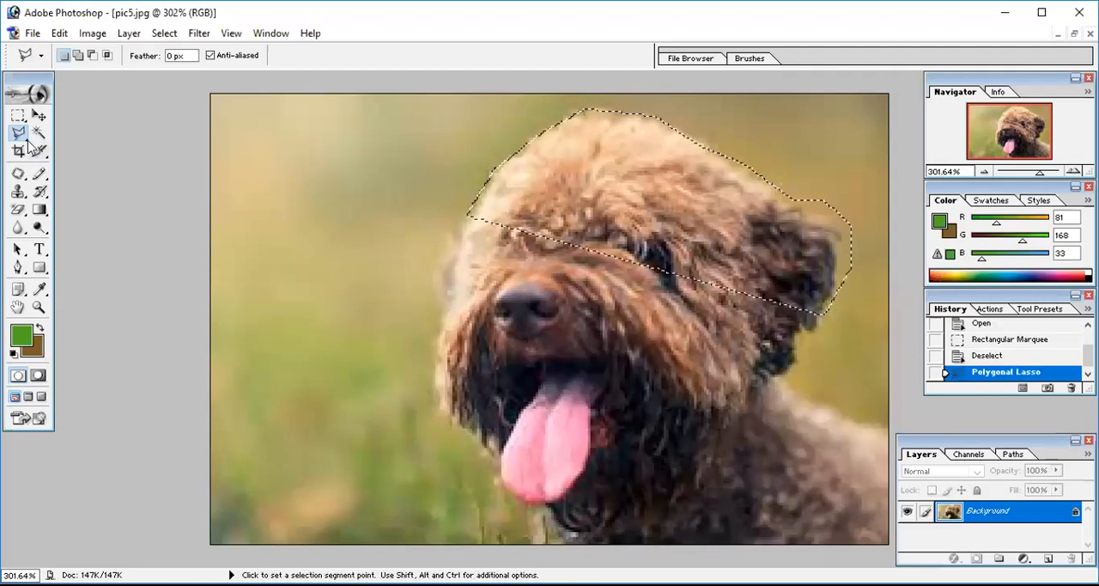
pyautogui.hotkey('ctrl', 'd')
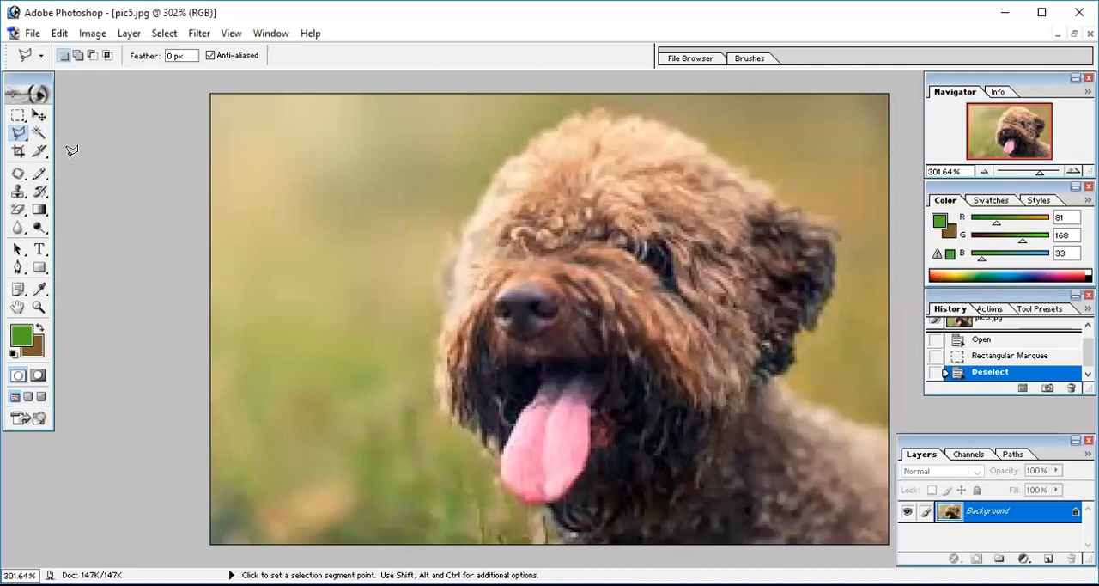
# - Trace the upper edge of the dog's head down to the ear with the Magnetic Lasso Tool and undo the selection
pyautogui.moveTo(22, 139)
pyautogui.mouseDown()
pyautogui.moveTo(60, 174)
pyautogui.moveTo(66, 167)
pyautogui.mouseUp()
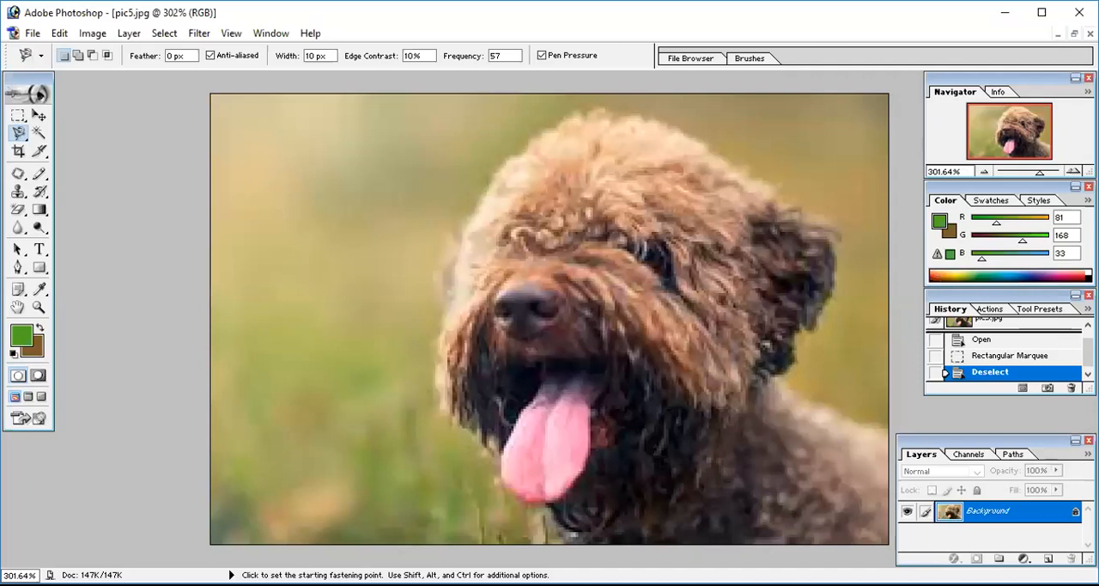
pyautogui.click(460, 215)
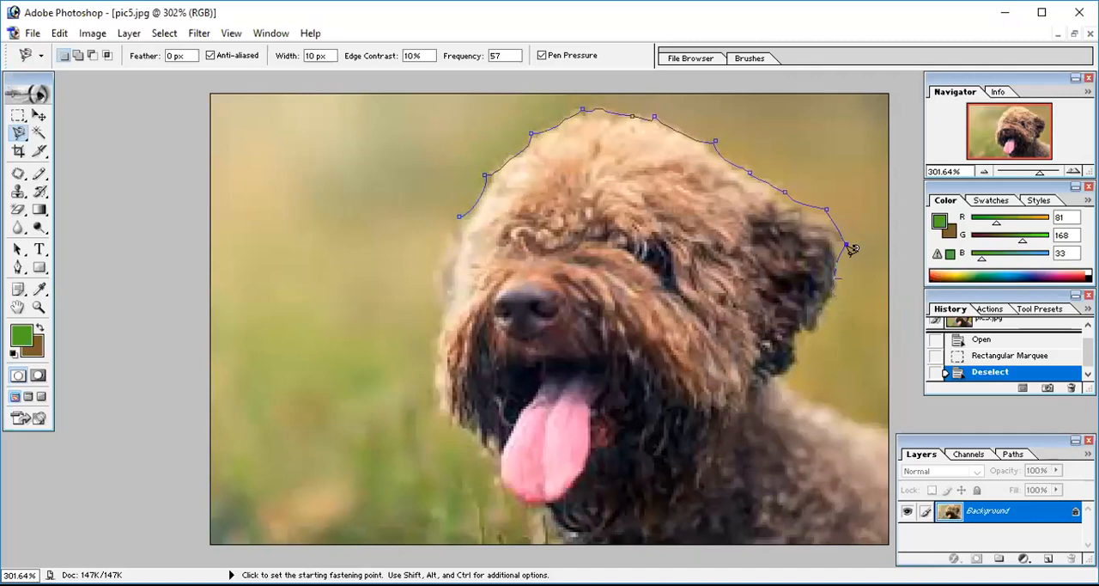
pyautogui.doubleClick(847, 268)
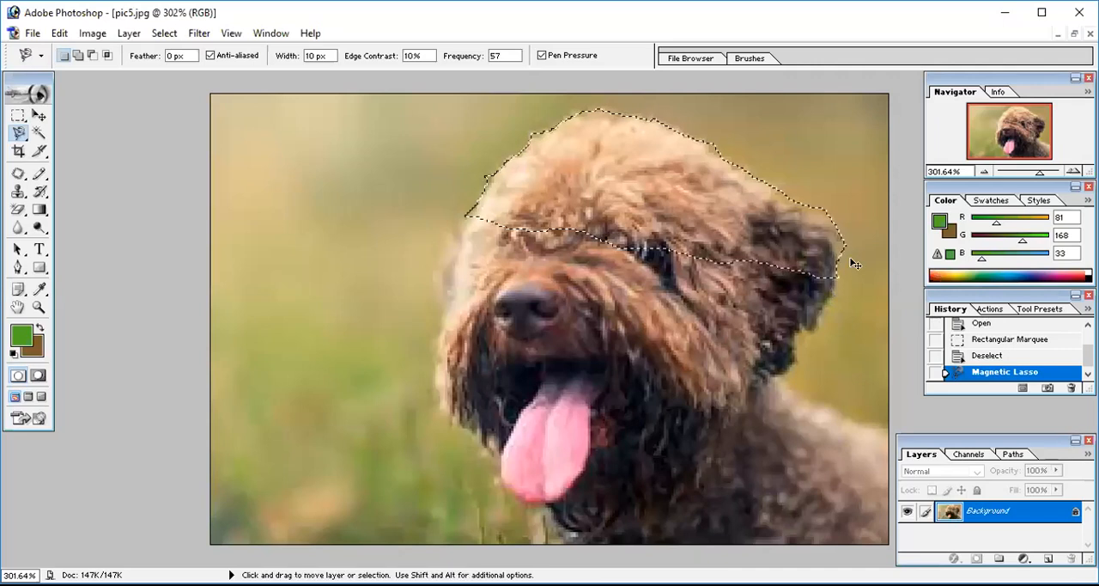
pyautogui.hotkey('ctrl', 'z')
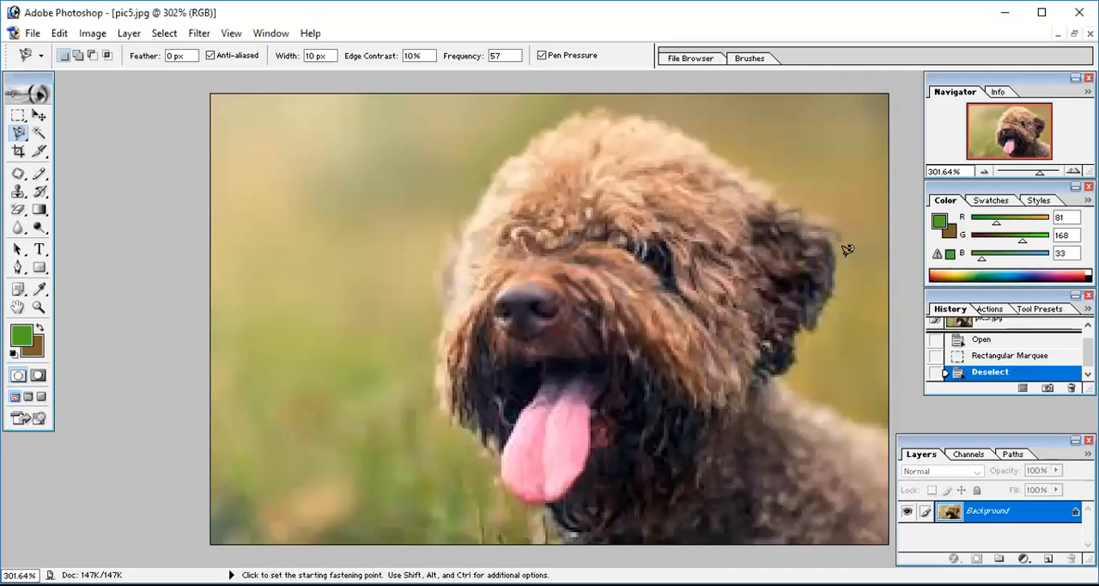
# - Trace the dog's head, ear and back down to the image's lower edge with the Magnetic Lasso Tool, then deselect
pyautogui.click(20, 136)
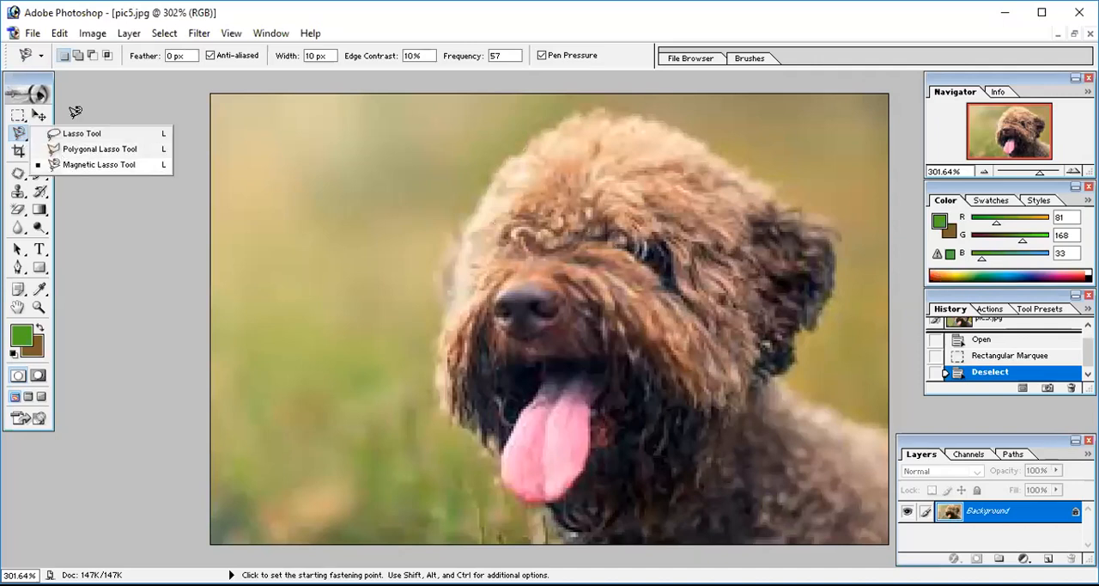
pyautogui.click(73, 166)
pyautogui.click(432, 343)
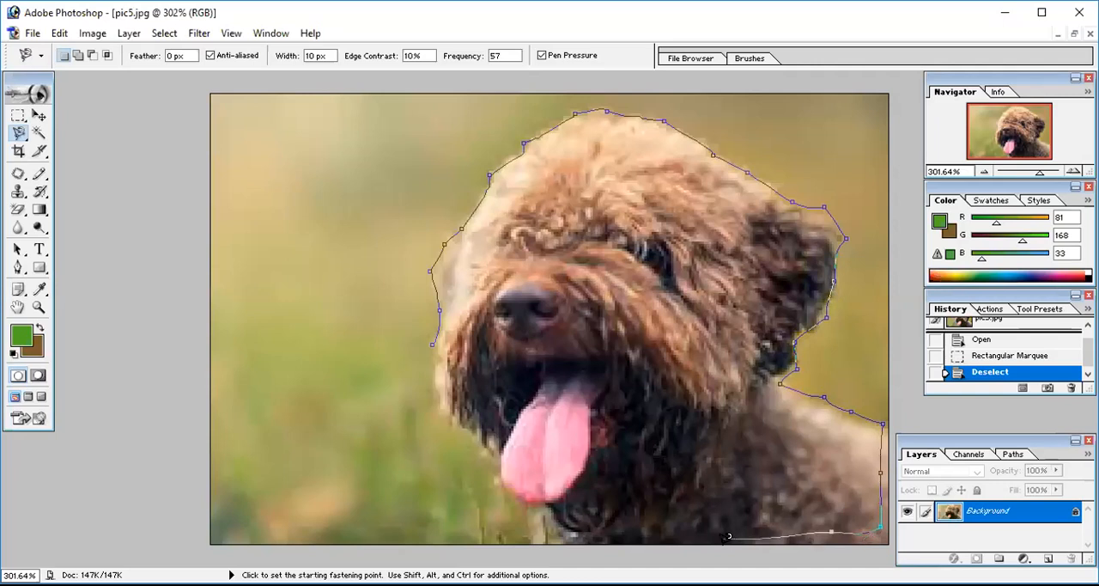
pyautogui.doubleClick(627, 539)
pyautogui.hotkey('ctrl', 'd')
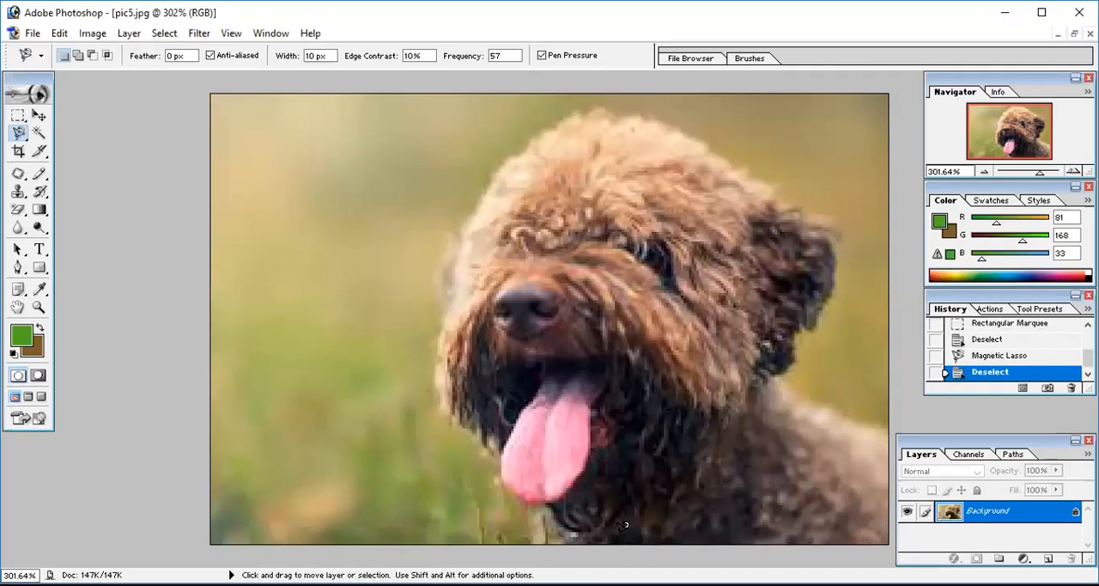
pyautogui.click(24, 138)
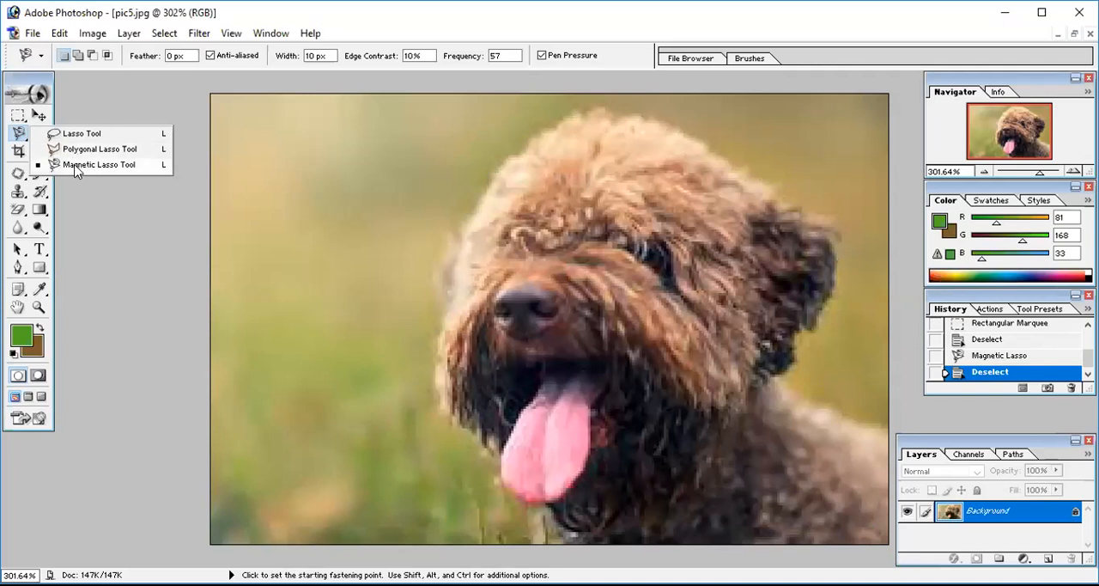
pyautogui.click(269, 221)
pyautogui.click(544, 536)
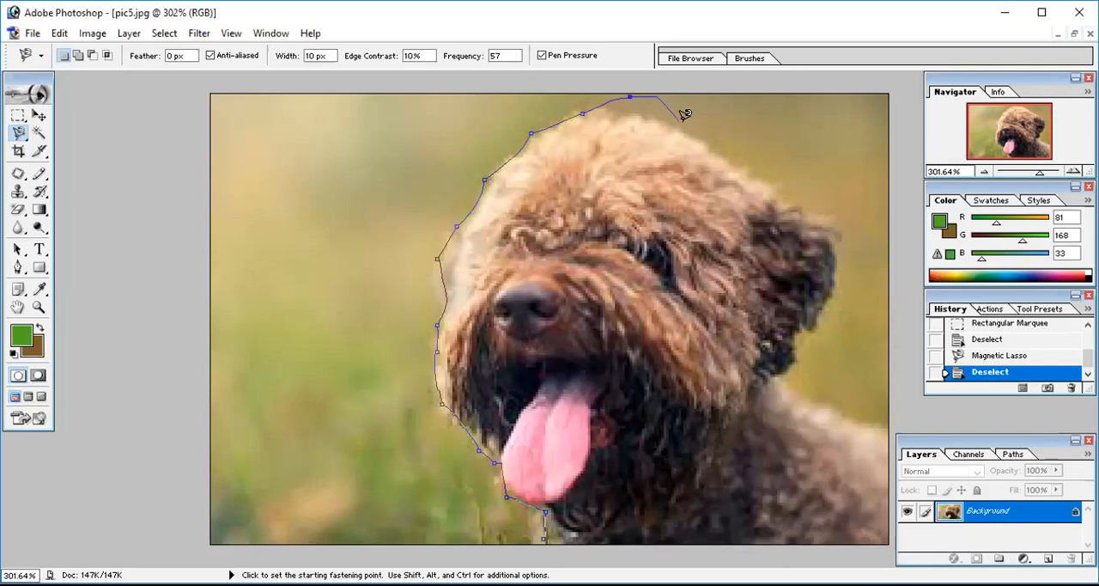
pyautogui.press('Escape')
# - Try to trace the side of the dog's head with the Magnetic Lasso Tool, removing stray fastening points before closing the outline
pyautogui.click(609, 111)
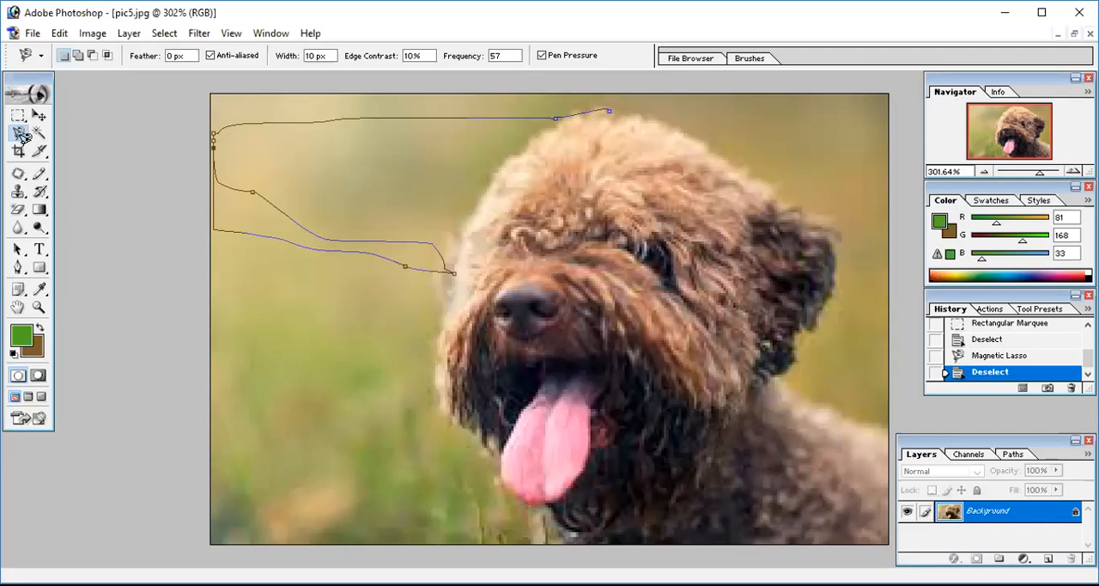
pyautogui.click(26, 138)
pyautogui.click(215, 208)
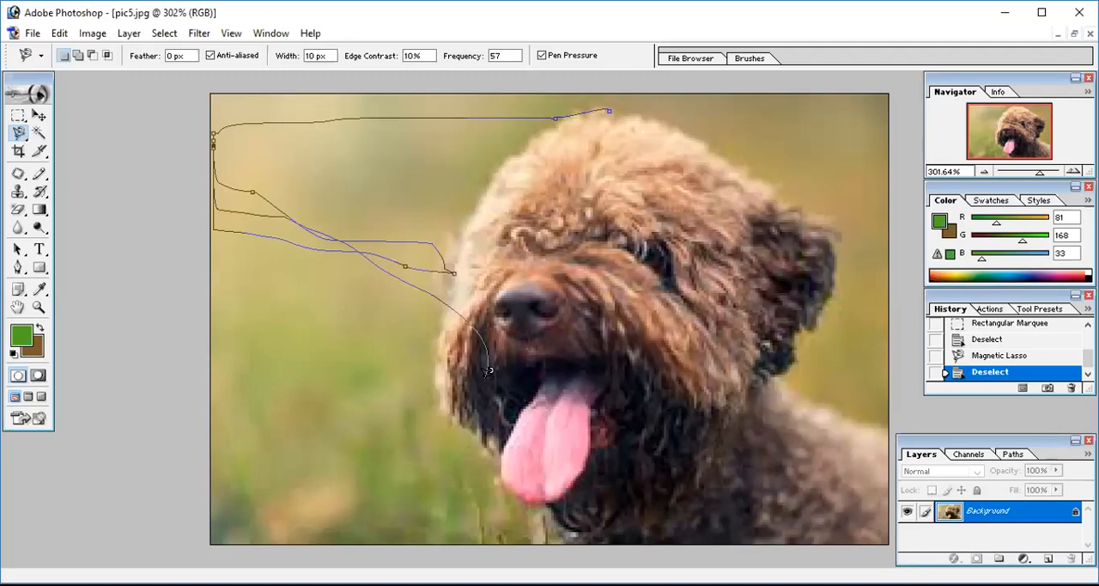
pyautogui.press('Delete')
pyautogui.press('Delete')
pyautogui.press('Delete')
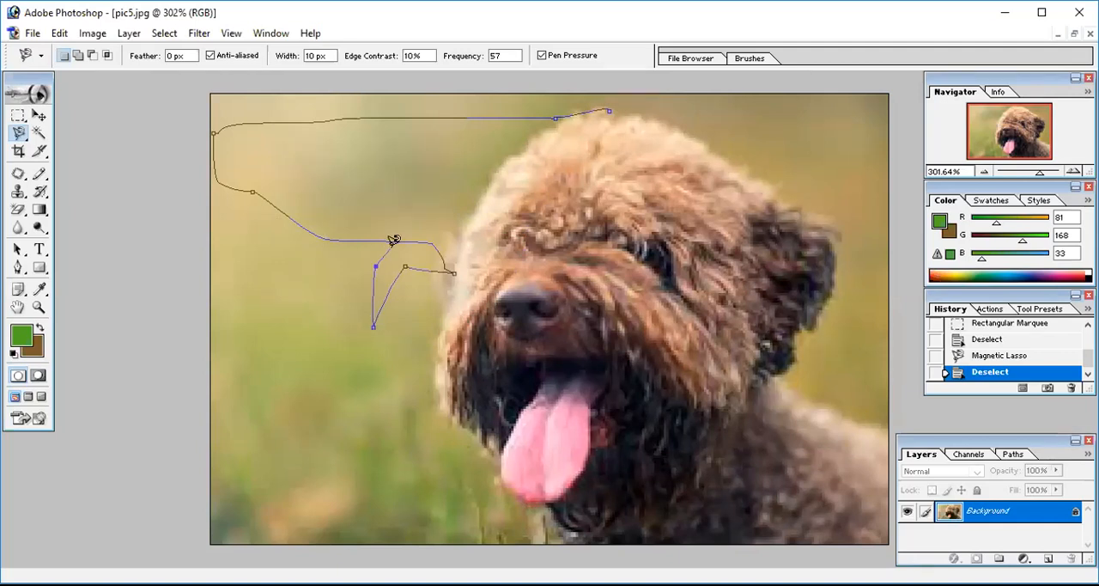
pyautogui.press('Return')
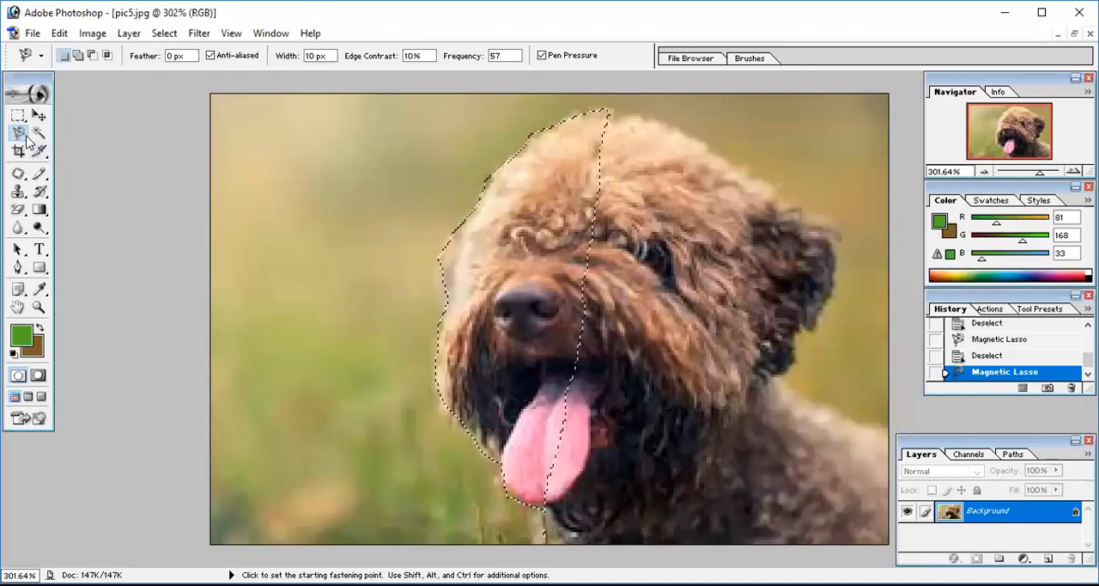
# - Select the whole dog with a freehand Lasso outline and move the selected area slightly with the Move Tool
pyautogui.click(20, 134)
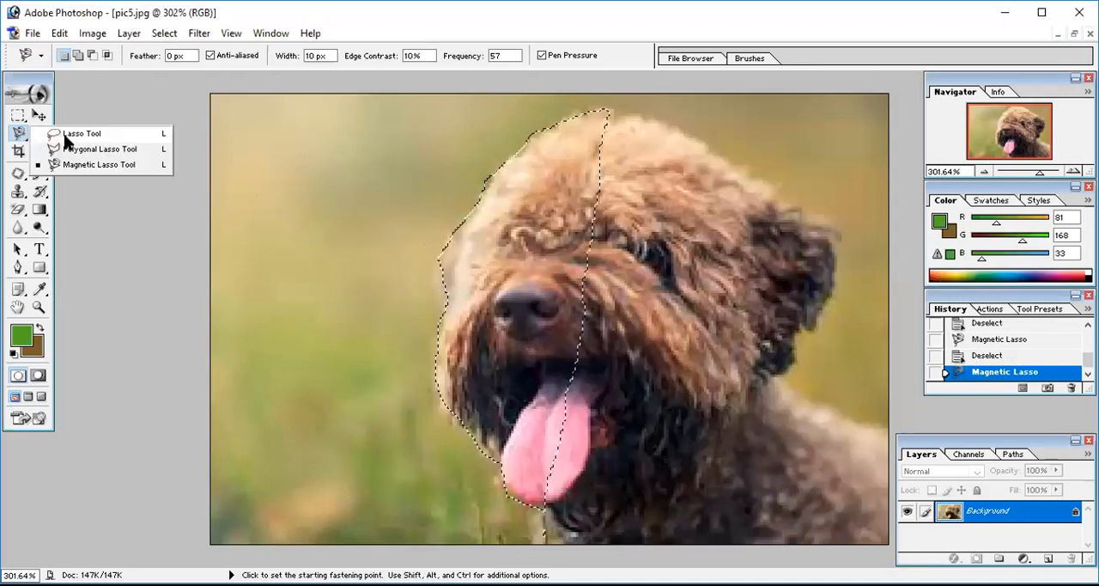
pyautogui.click(67, 135)
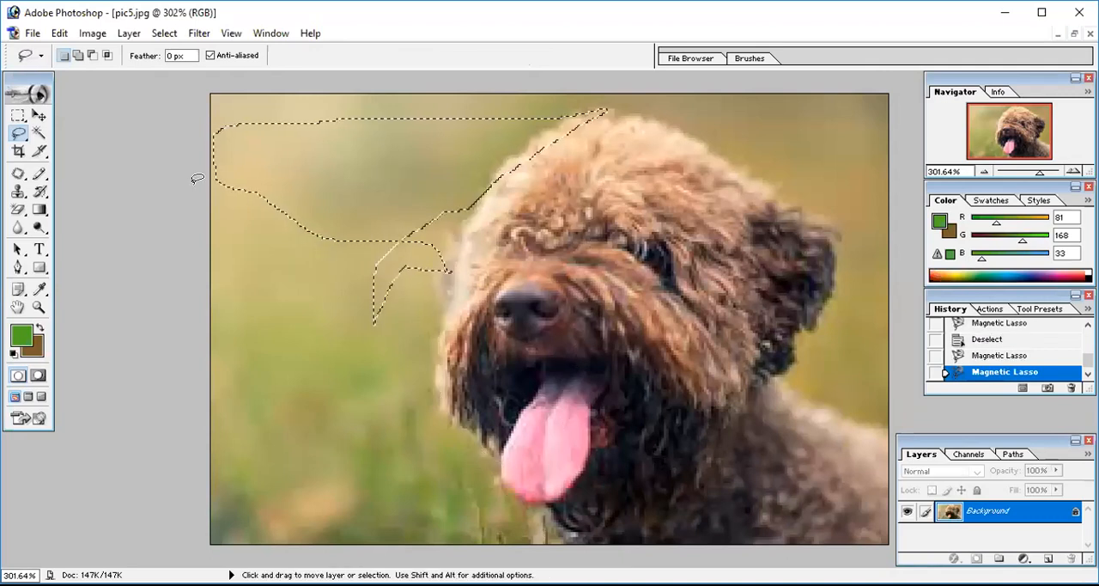
pyautogui.click(18, 116)
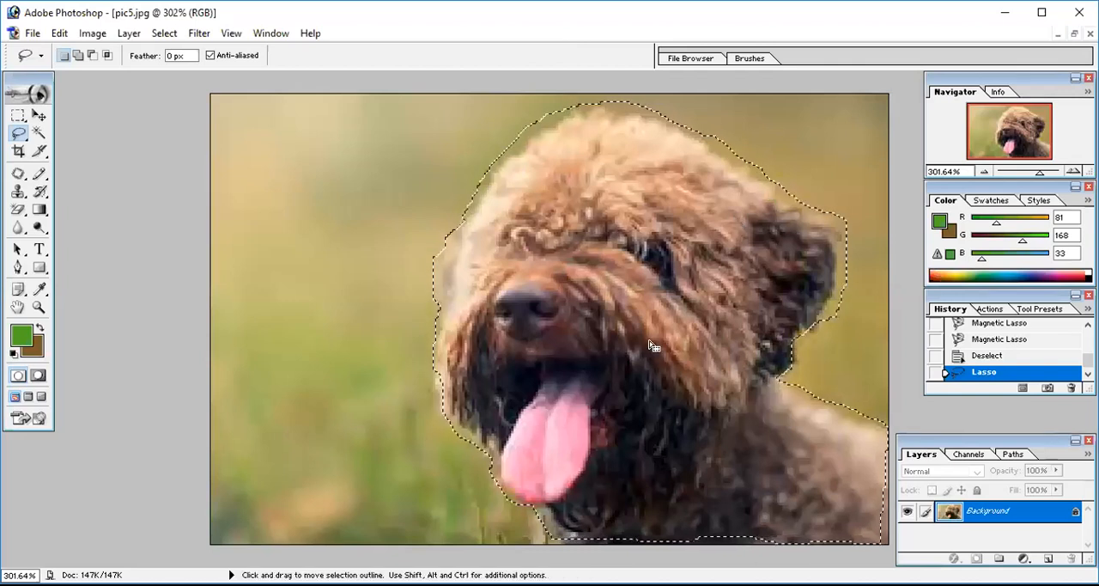
pyautogui.click(40, 117)
pyautogui.moveTo(547, 265)
pyautogui.mouseDown()
pyautogui.moveTo(335, 266)
pyautogui.moveTo(509, 247)
pyautogui.moveTo(545, 255)
pyautogui.mouseUp()
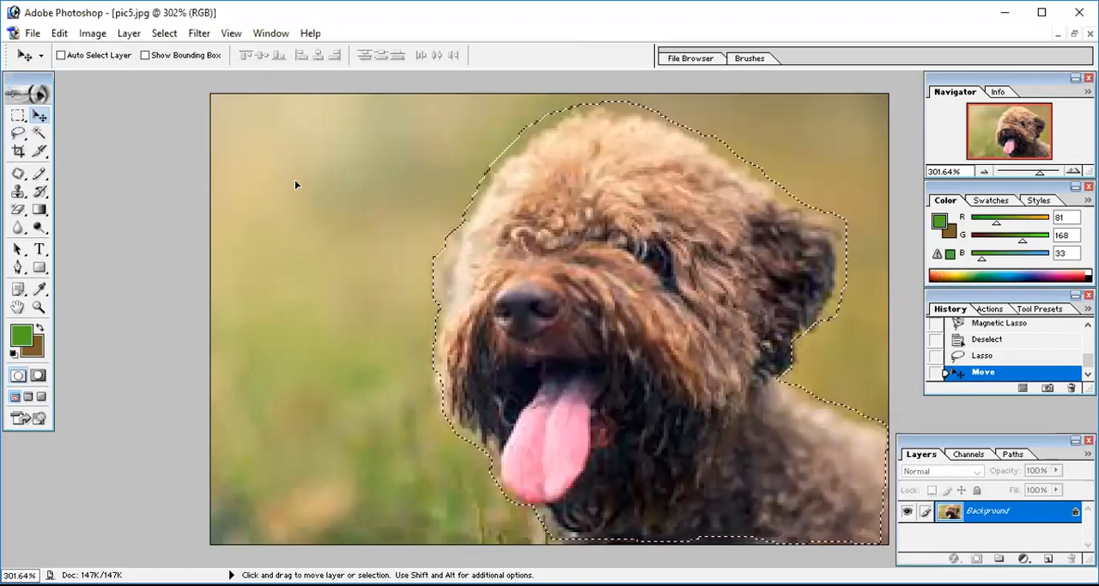
# - Open the image pic1 from the Desktop, discarding its embedded color profile
pyautogui.click(32, 34)
pyautogui.click(62, 70)
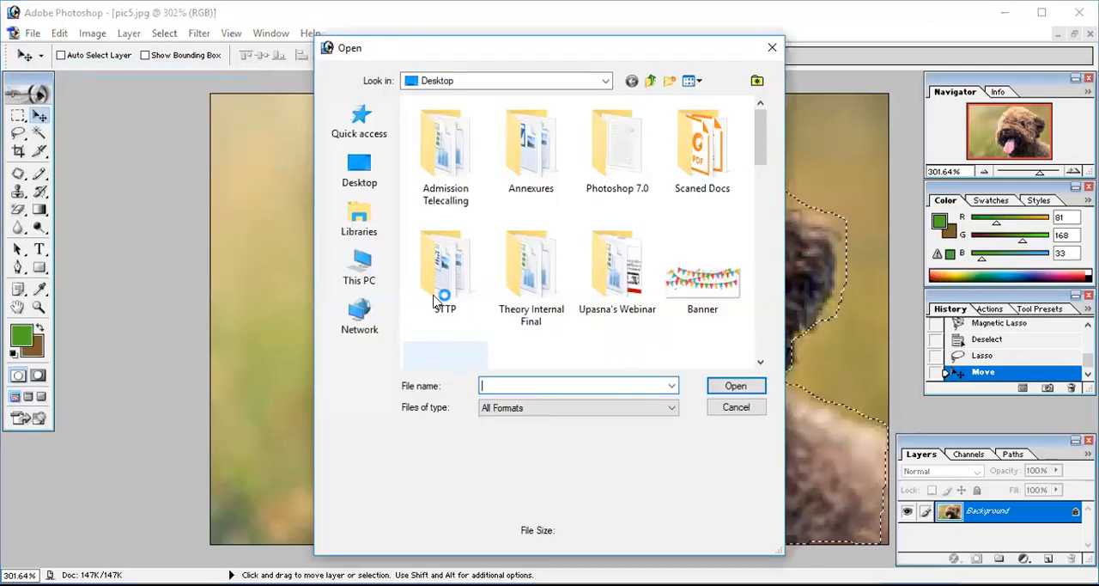
pyautogui.moveTo(756, 143); pyautogui.dragTo(757, 203)
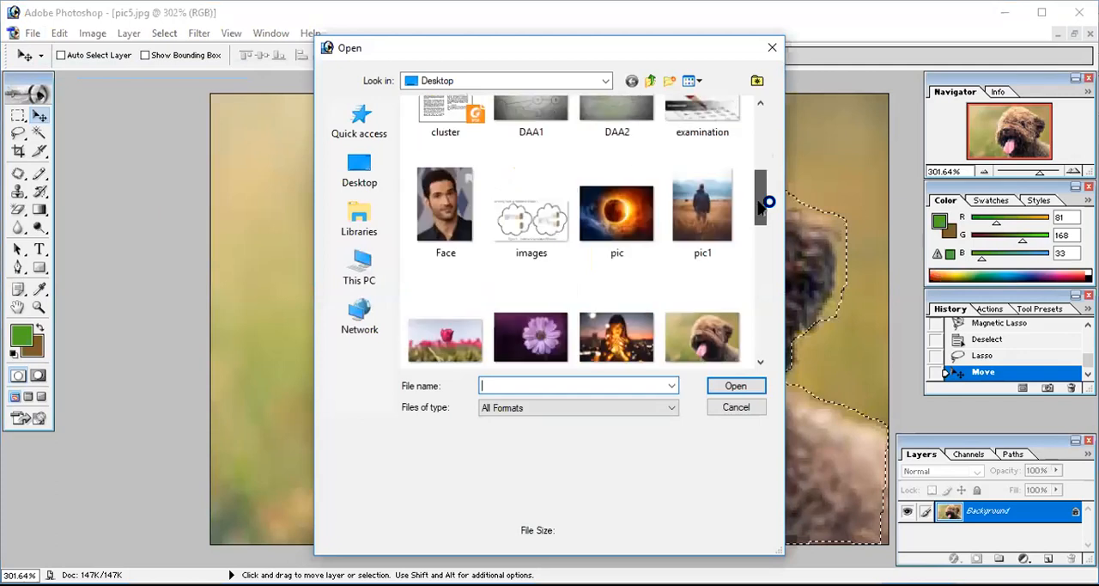
pyautogui.click(713, 206)
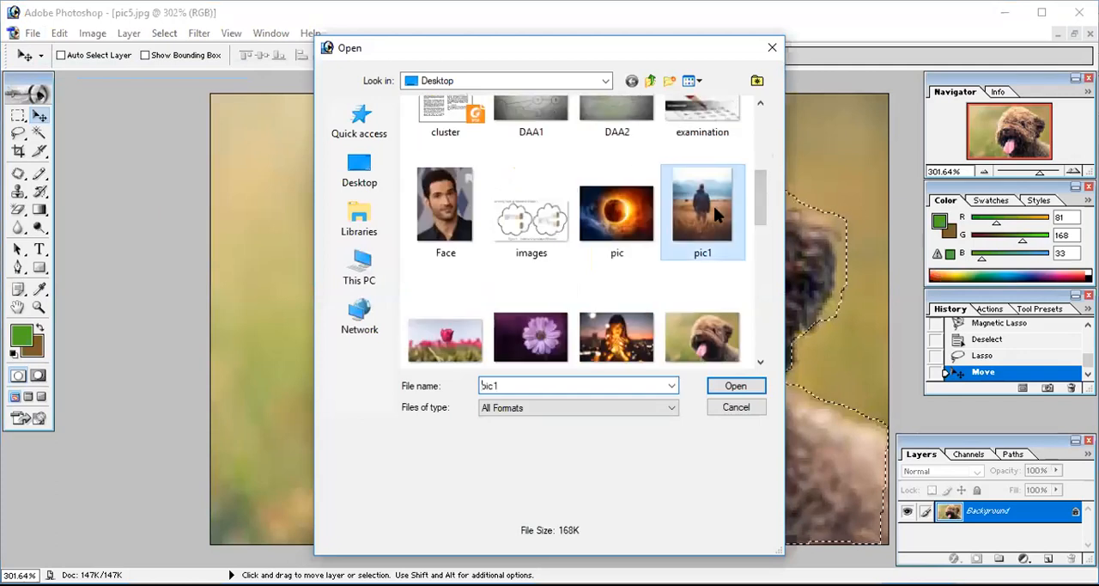
pyautogui.click(735, 388)
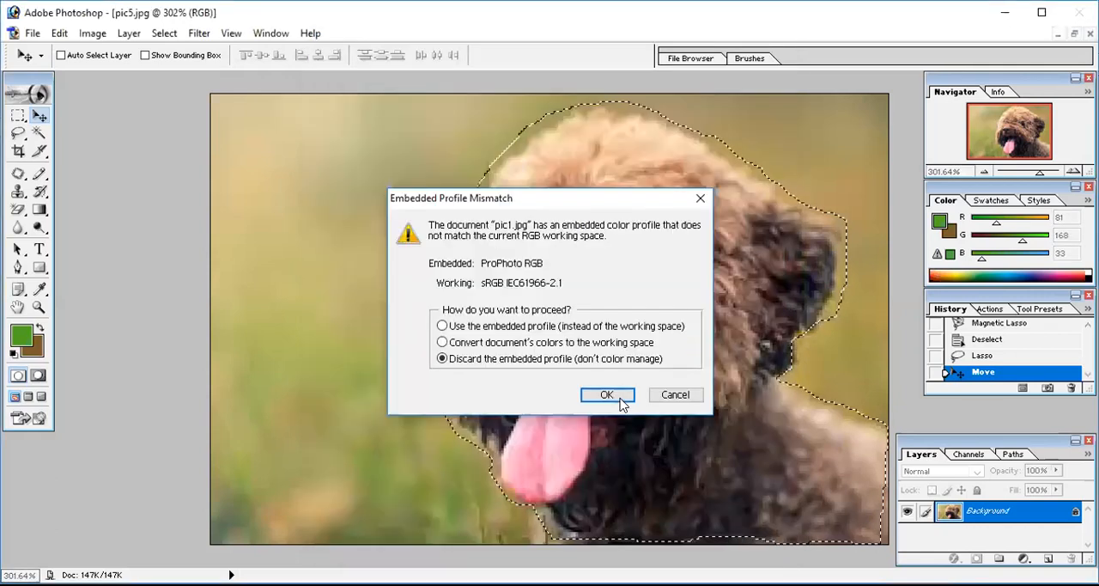
pyautogui.click(607, 395)
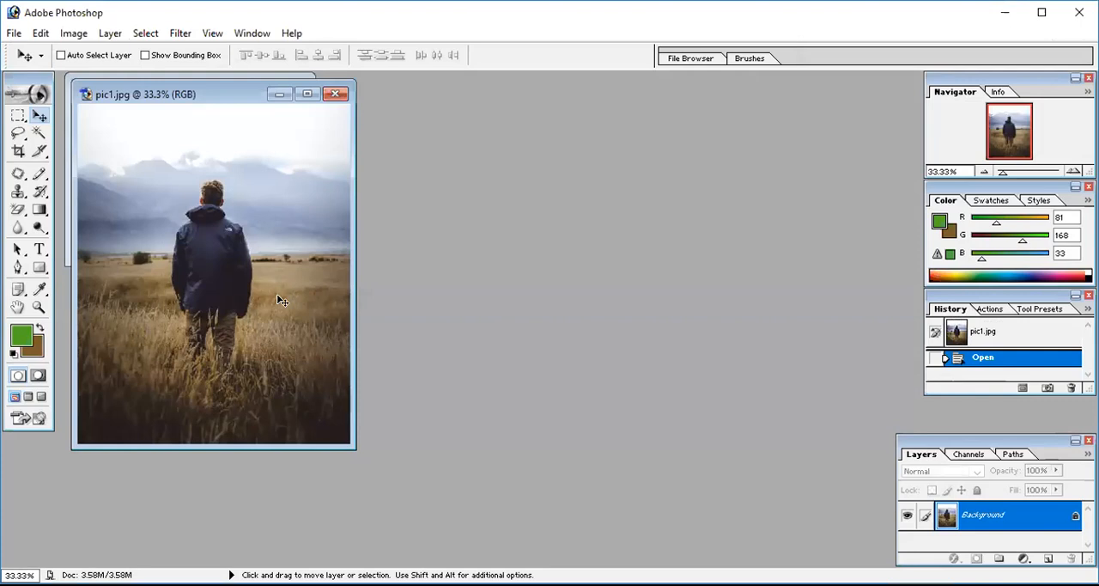
# - Paste the copied dog into pic1, place it in the grass beside the man's legs and maximize the document window
pyautogui.hotkey('ctrl', 'v')
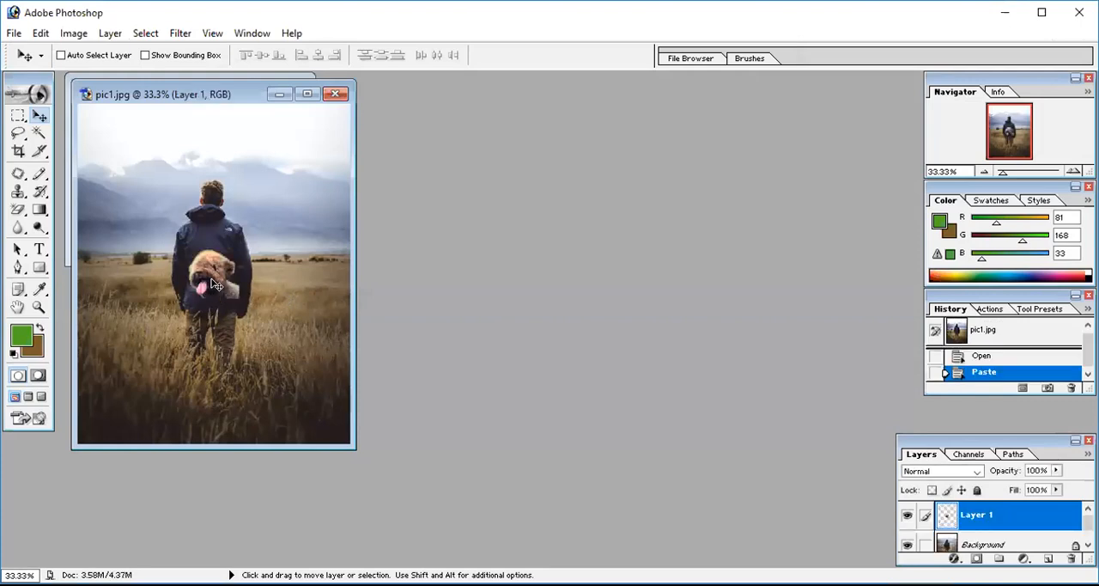
pyautogui.moveTo(215, 285); pyautogui.dragTo(282, 344)
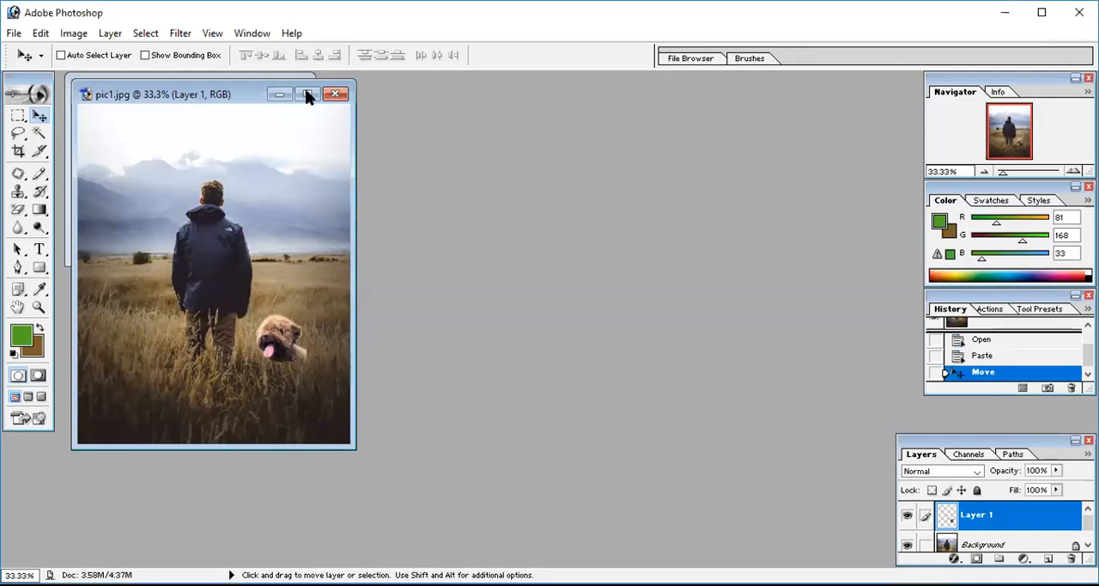
pyautogui.click(309, 95)
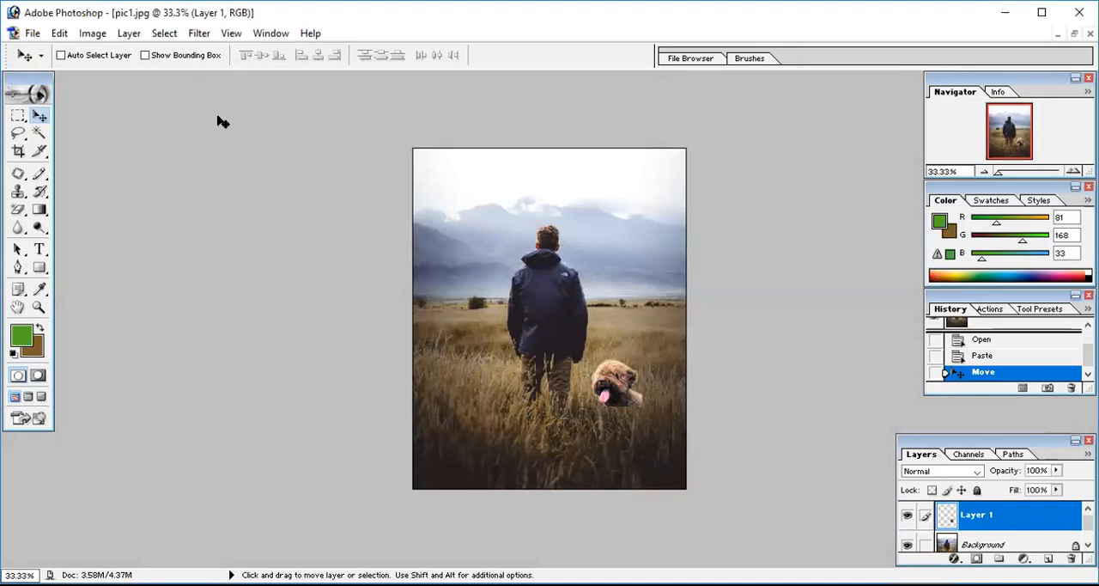
# - Rotate the pasted dog layer clockwise by about 14.8° with the Rotate transform
pyautogui.click(59, 33)
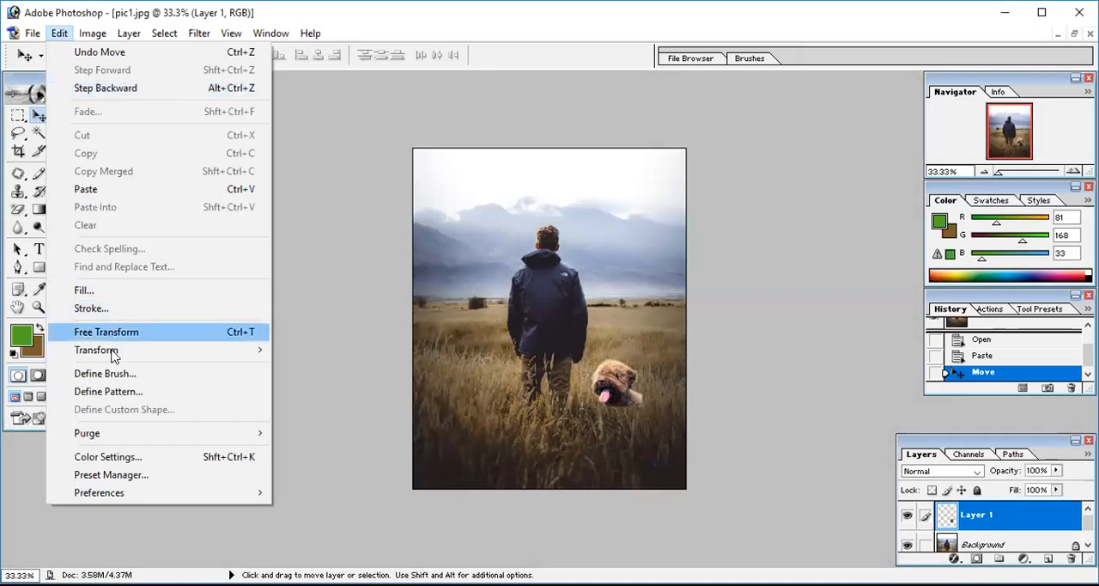
pyautogui.moveTo(114, 356)
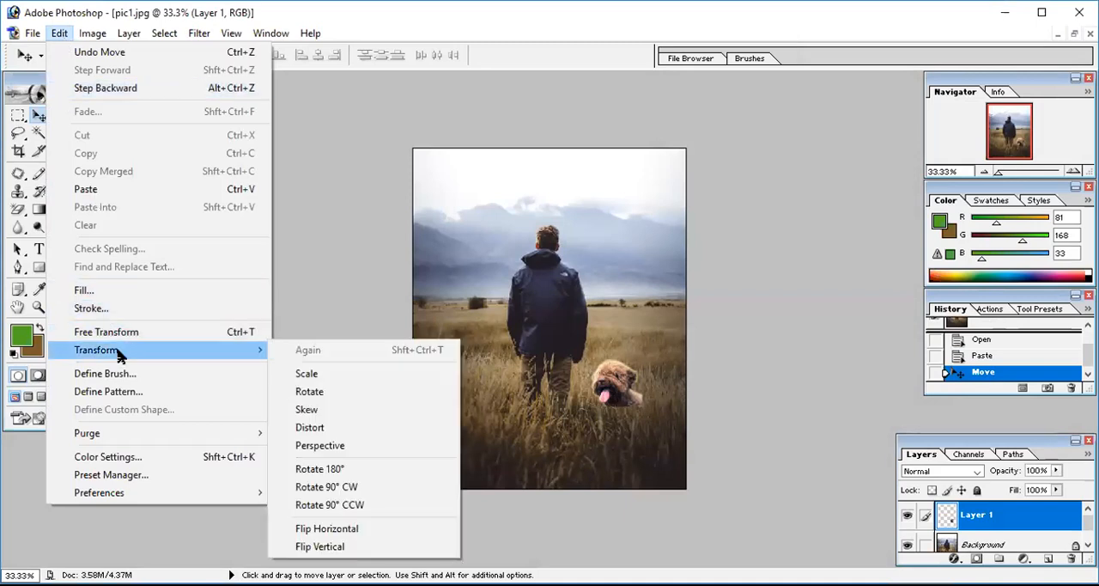
pyautogui.click(330, 390)
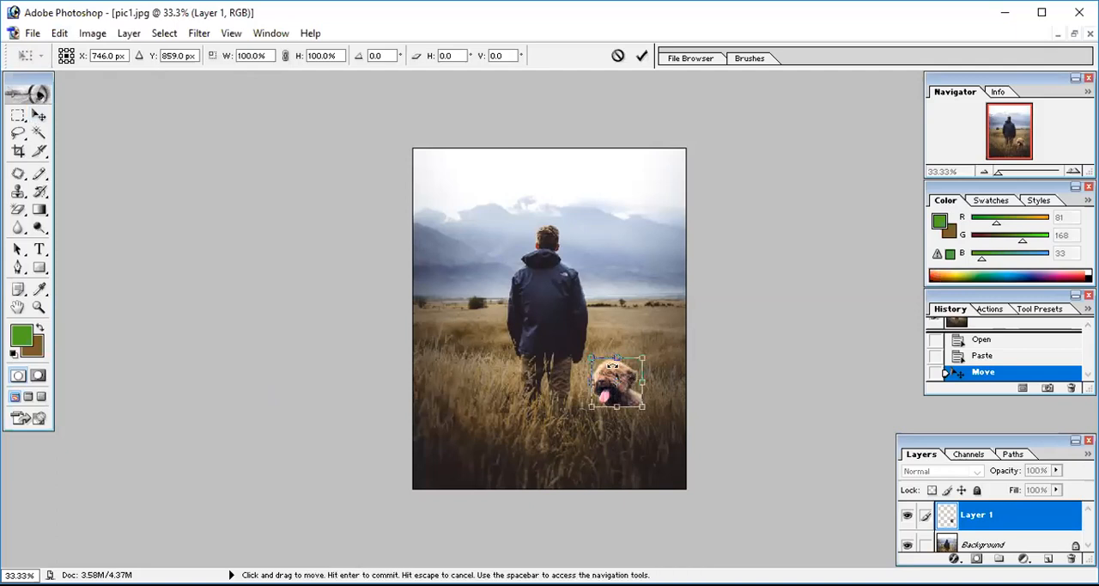
pyautogui.moveTo(641, 356); pyautogui.dragTo(646, 363)
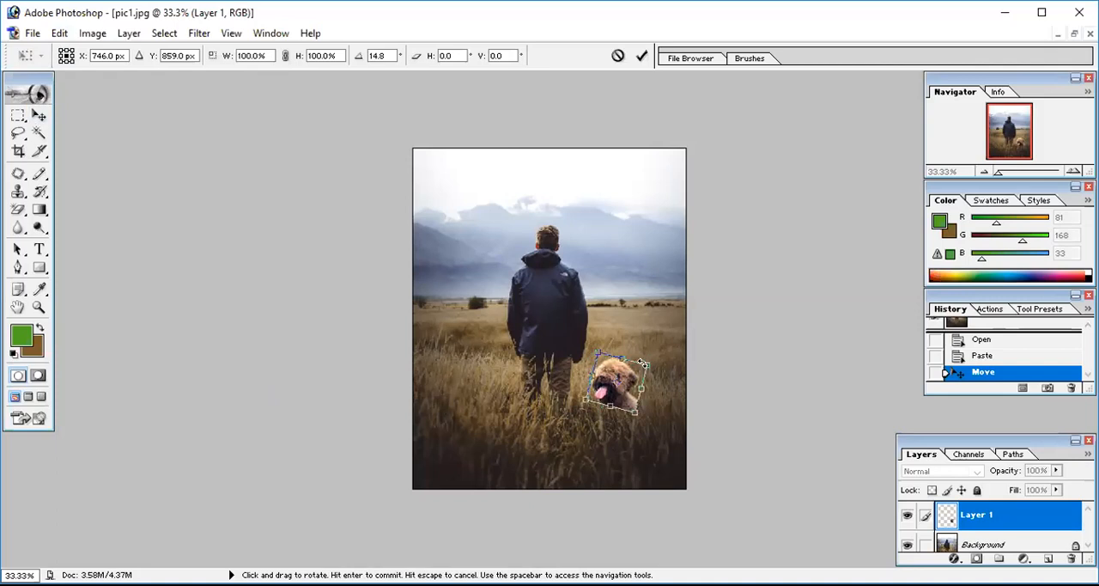
# - Try to skew the rotated dog layer from the corner of its transform box
pyautogui.click(60, 35)
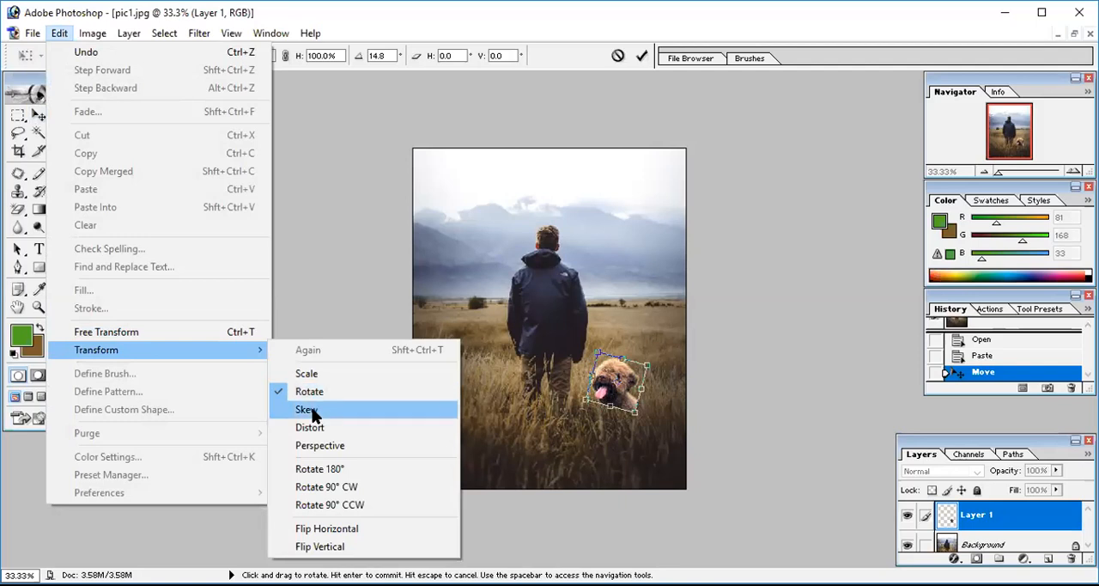
pyautogui.click(307, 410)
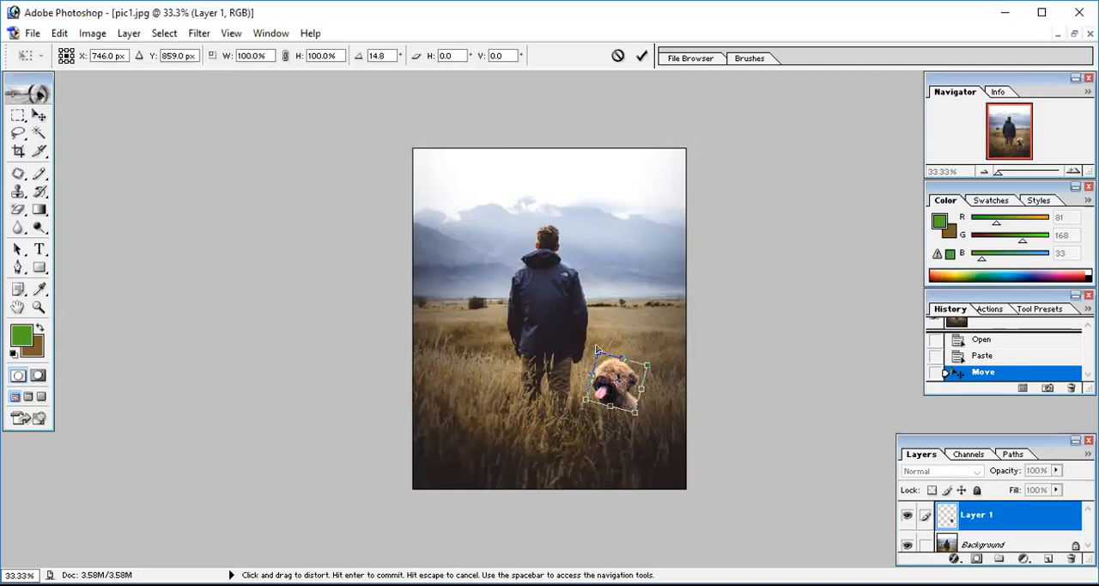
pyautogui.moveTo(598, 353)
pyautogui.mouseDown()
pyautogui.moveTo(596, 378)
pyautogui.moveTo(605, 327)
pyautogui.moveTo(569, 332)
pyautogui.moveTo(601, 333)
pyautogui.moveTo(594, 383)
pyautogui.moveTo(597, 353)
pyautogui.mouseUp()
# - Flip the dog layer horizontally within the active transformation
pyautogui.click(59, 34)
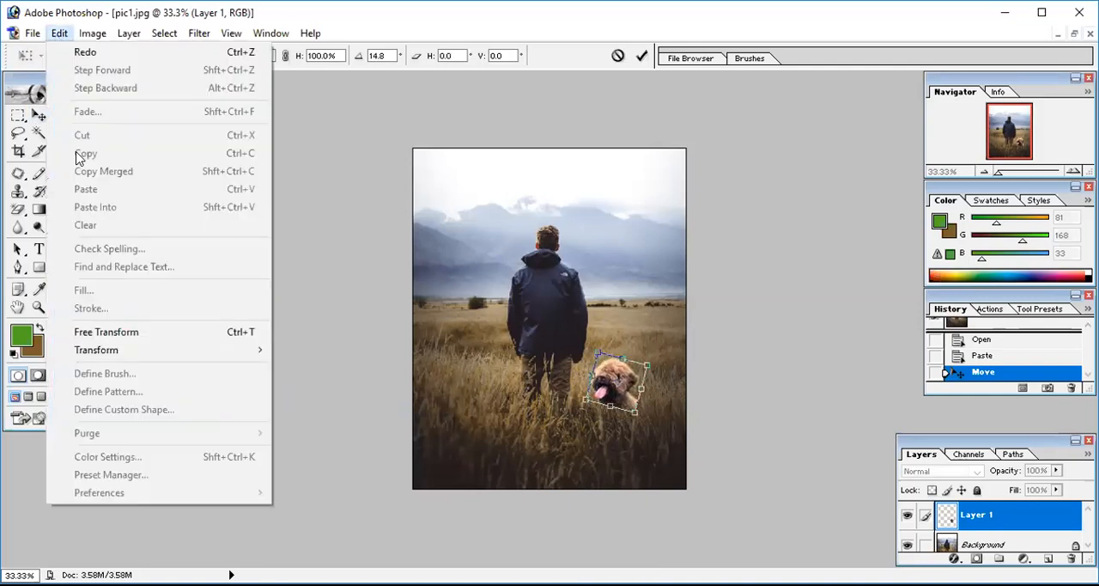
pyautogui.moveTo(102, 349)
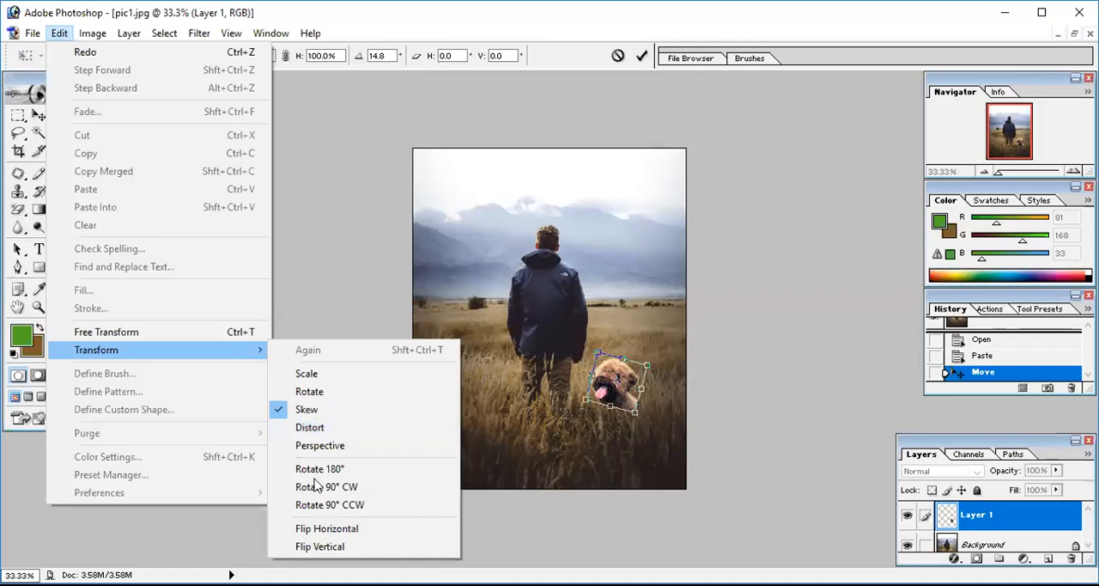
pyautogui.click(334, 537)
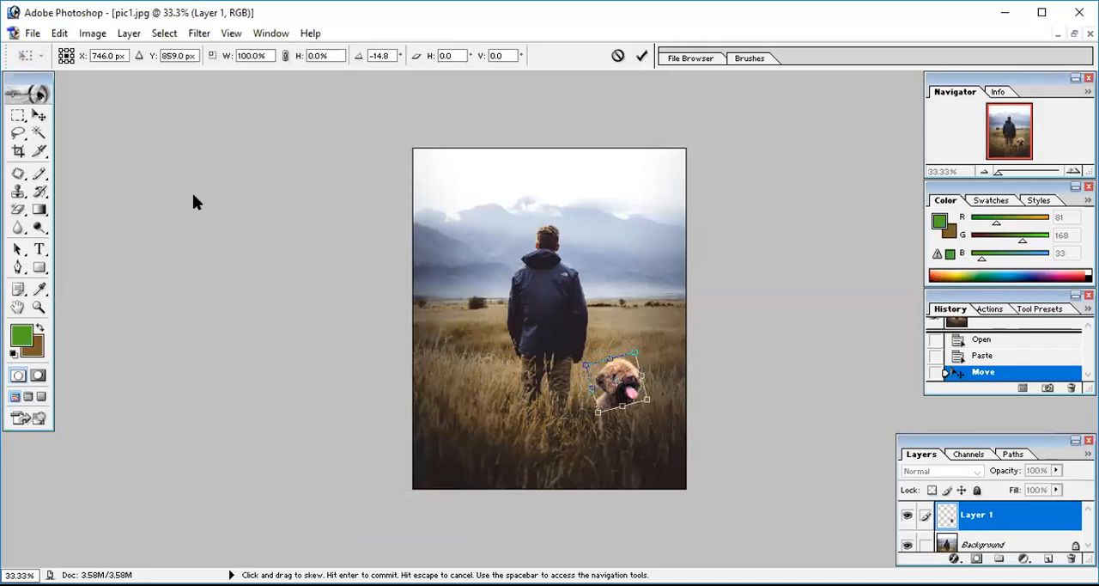
# - Flip the dog layer vertically and undo the vertical flip
pyautogui.click(59, 34)
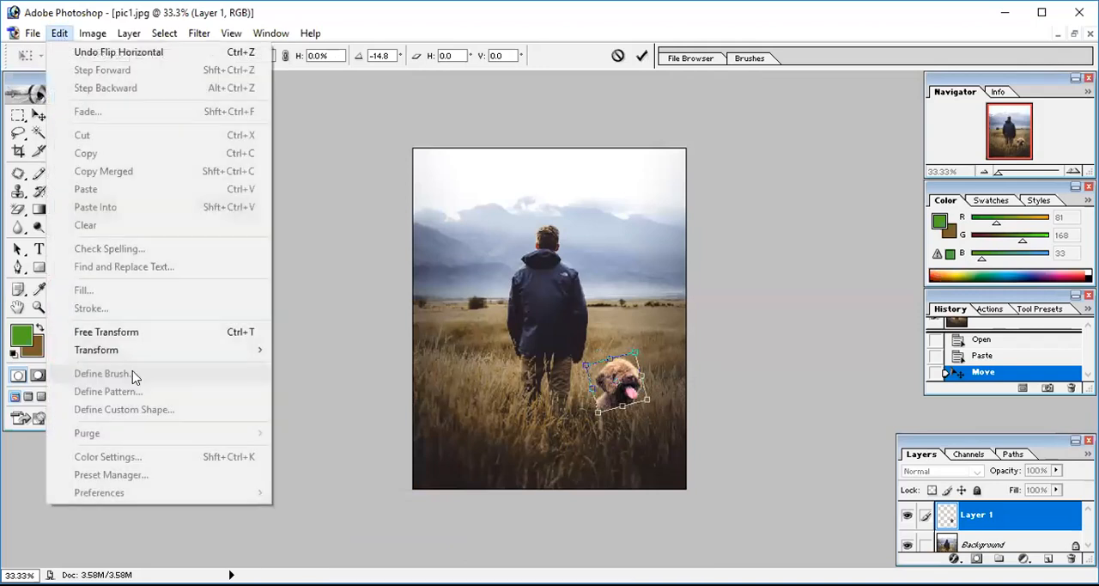
pyautogui.moveTo(203, 352)
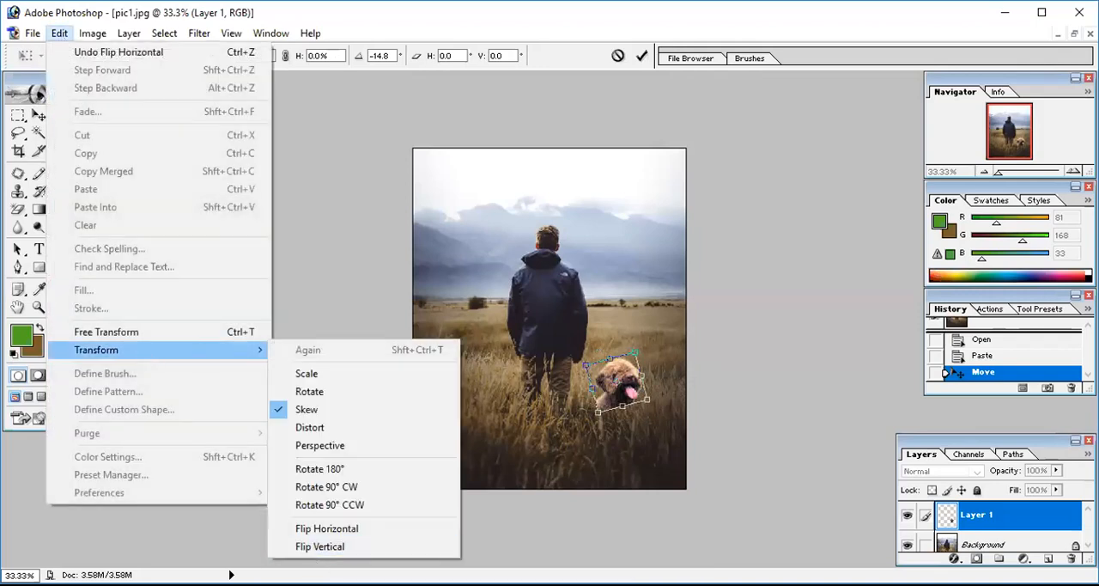
pyautogui.click(322, 550)
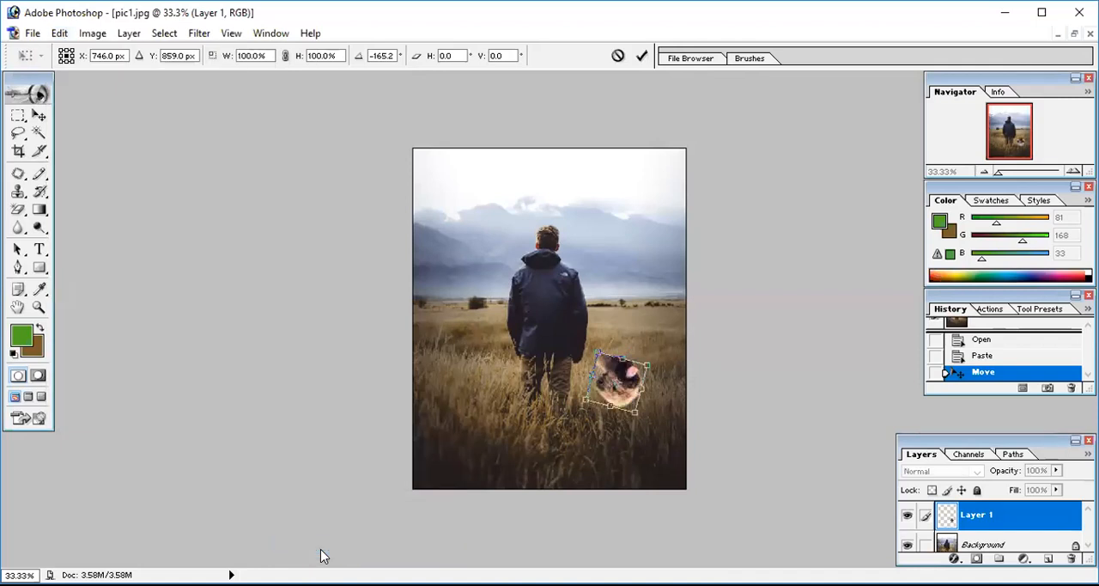
pyautogui.hotkey('ctrl', 'z')
pyautogui.hotkey('ctrl', 'z')
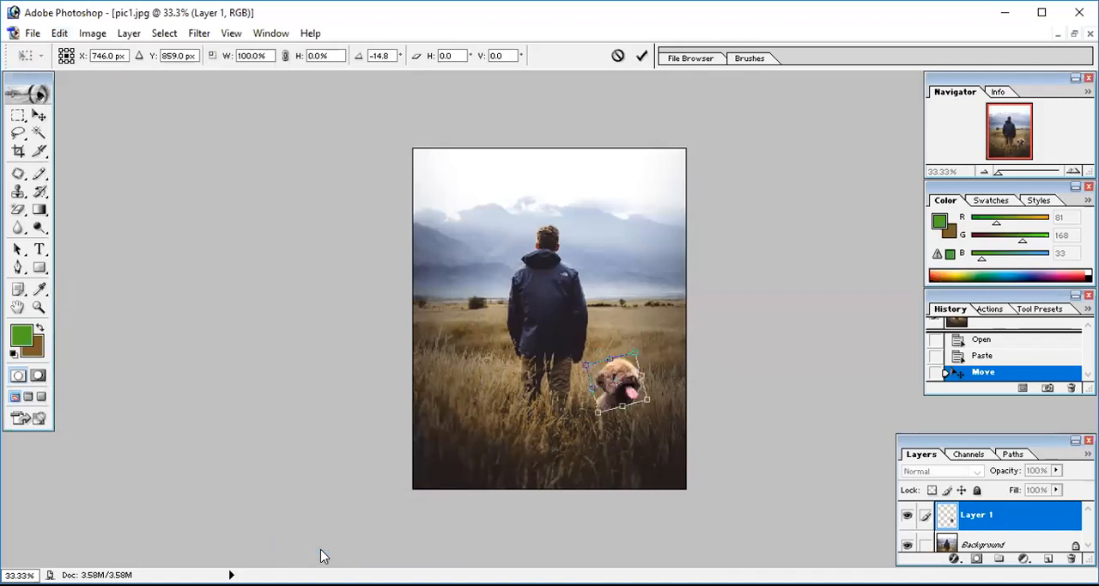
pyautogui.hotkey('ctrl', 'z')
# - Flip the dog layer horizontally once more so it faces its original direction
pyautogui.click(59, 33)
pyautogui.moveTo(148, 350)
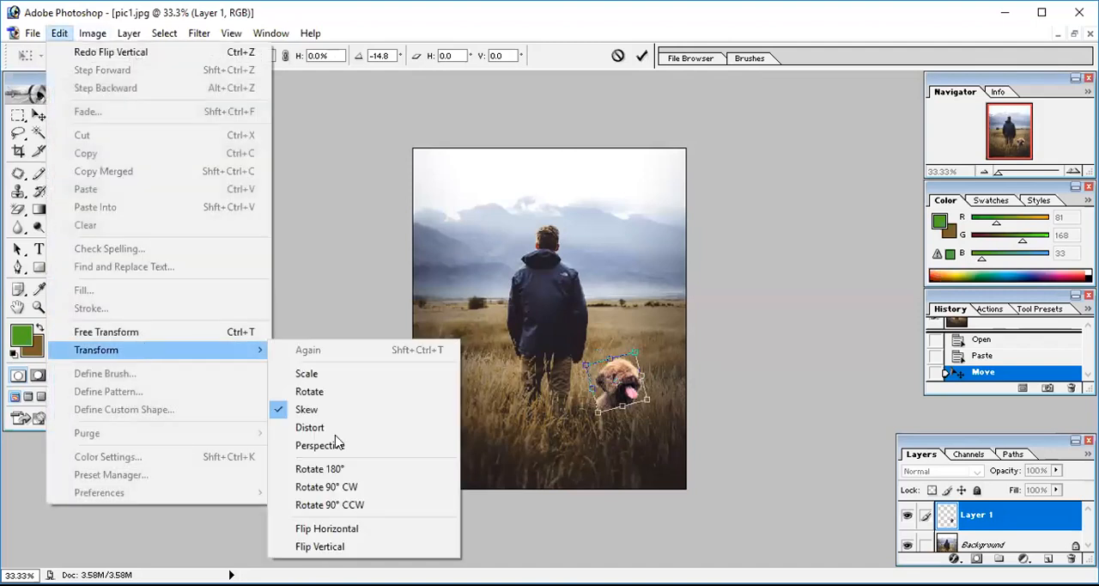
pyautogui.click(328, 536)
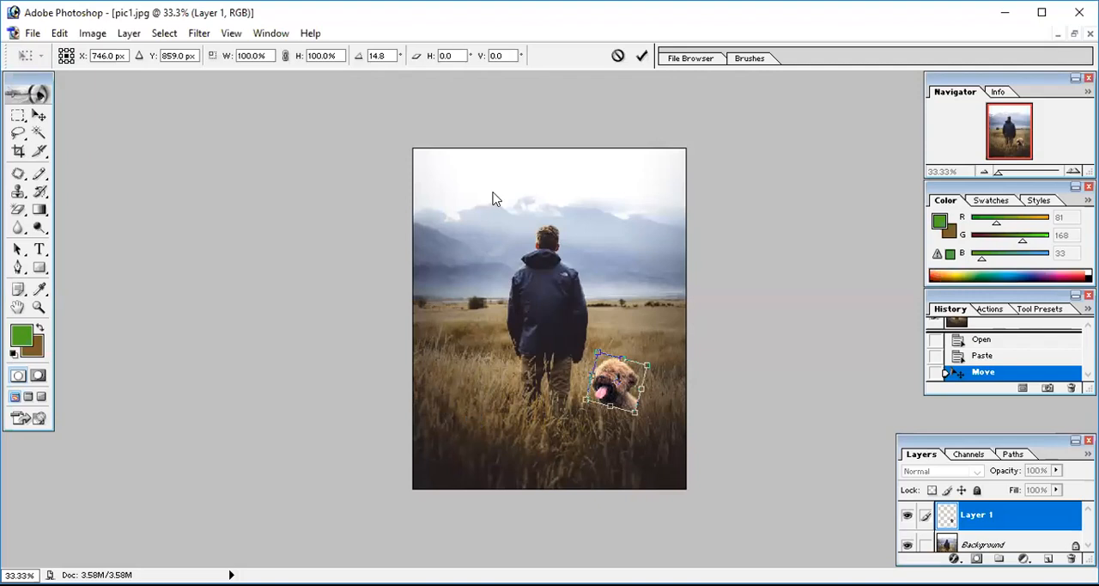
# - Apply the transformation and save the composite to the Desktop as pic12 in Photoshop format
pyautogui.hotkey('ctrl', 's')
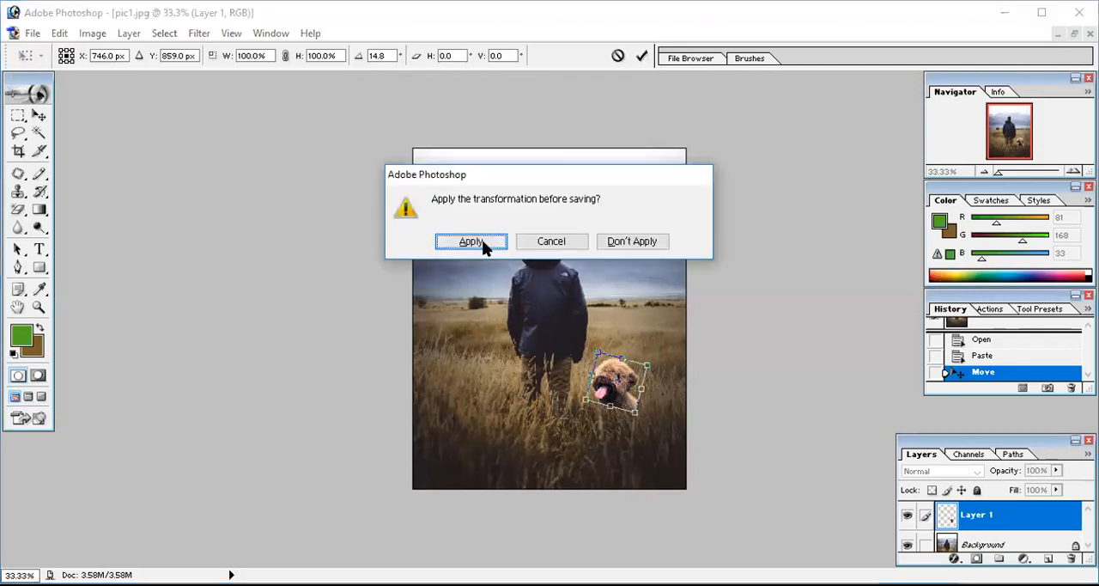
pyautogui.click(472, 241)
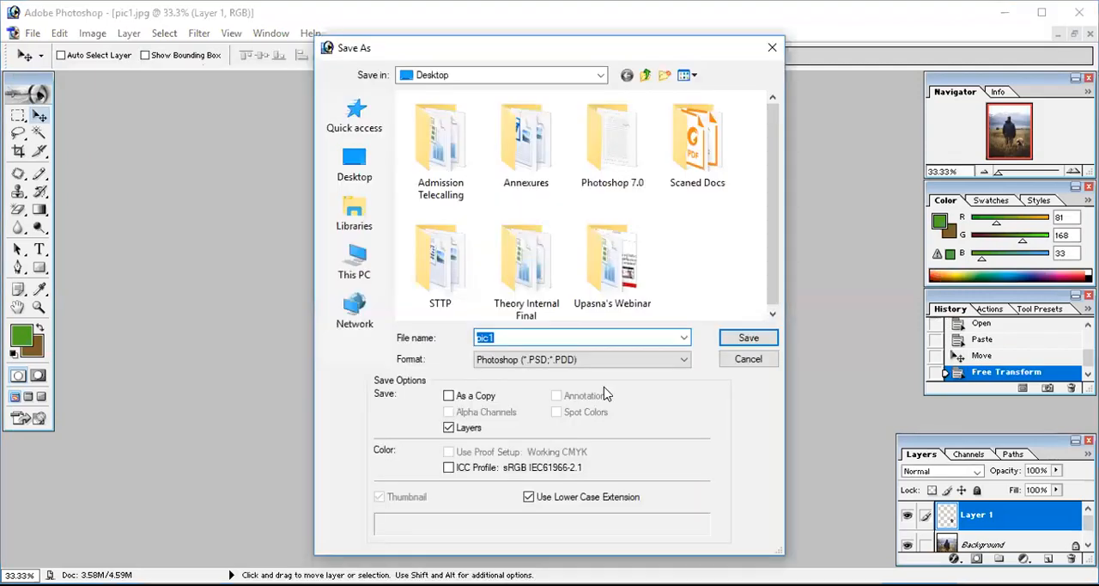
pyautogui.click(643, 336)
pyautogui.write('2')
pyautogui.click(749, 338)
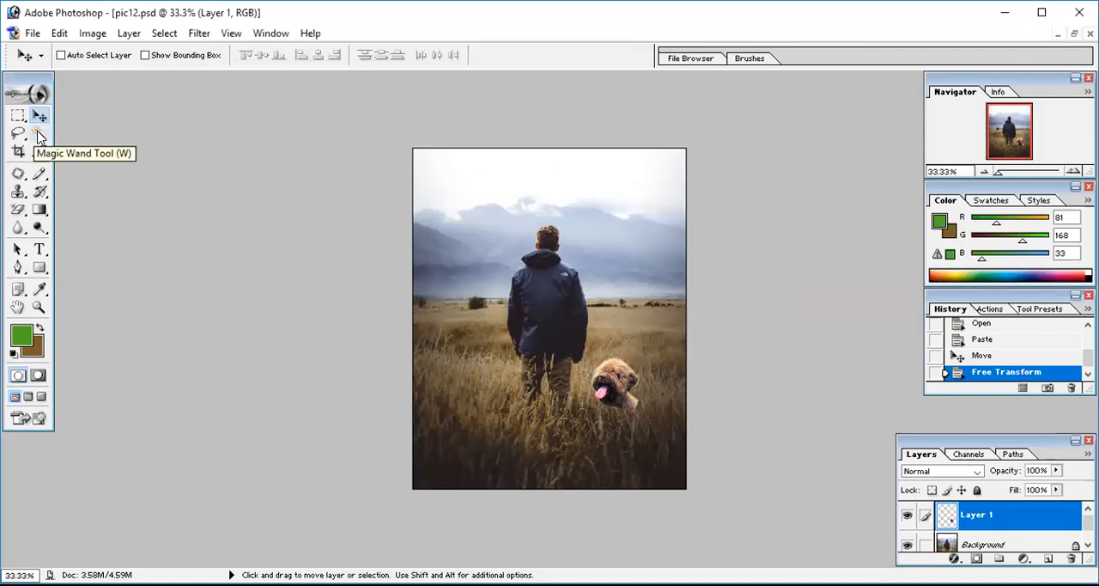
# - Select the empty area around the dog on Layer 1 with the Magic Wand and nudge the selected area slightly with the Move tool
pyautogui.press('w')
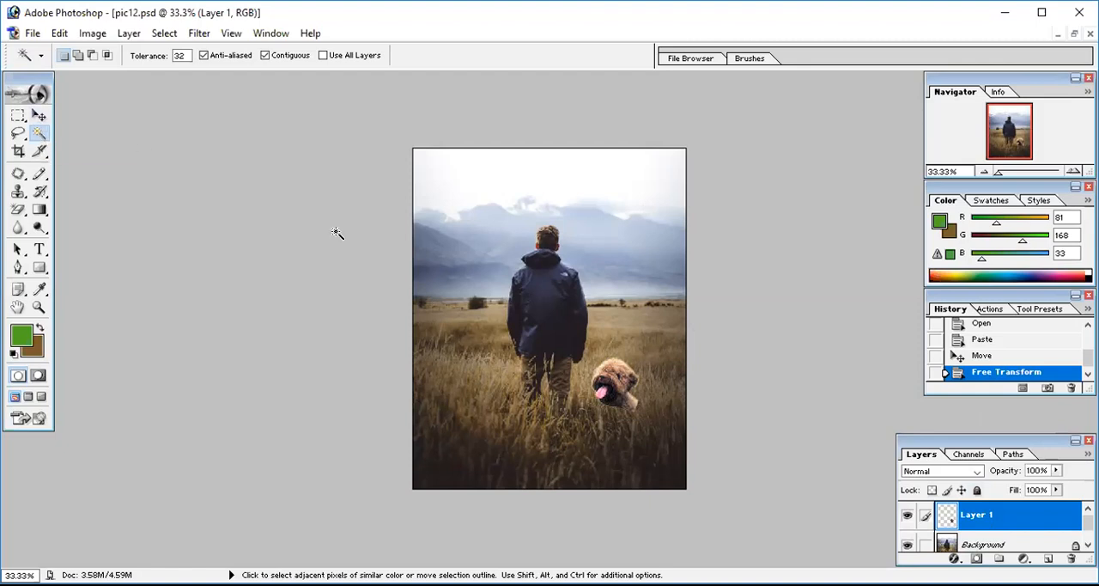
pyautogui.click(502, 257)
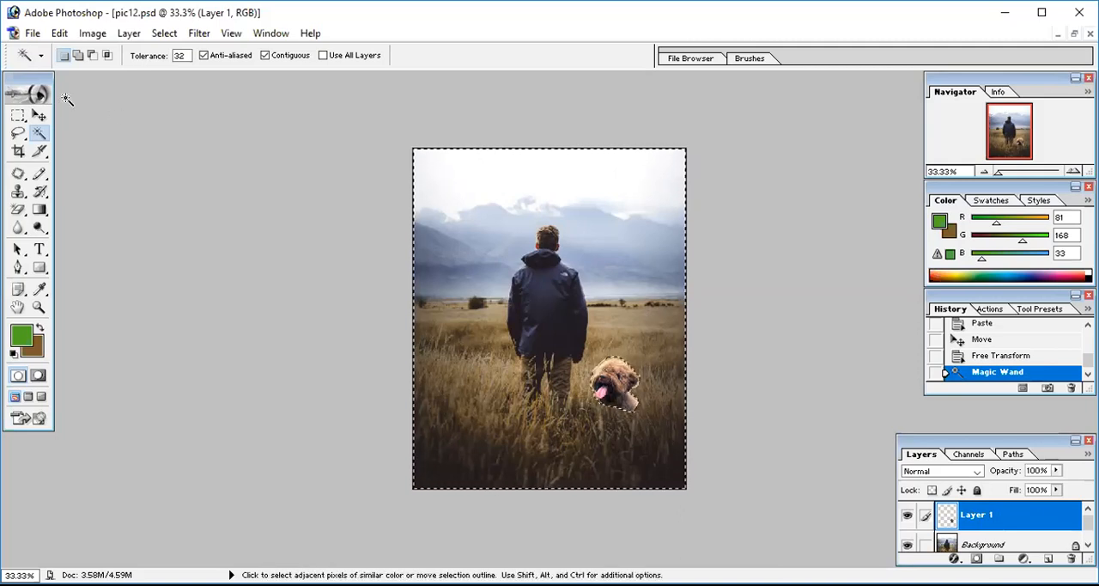
pyautogui.click(39, 118)
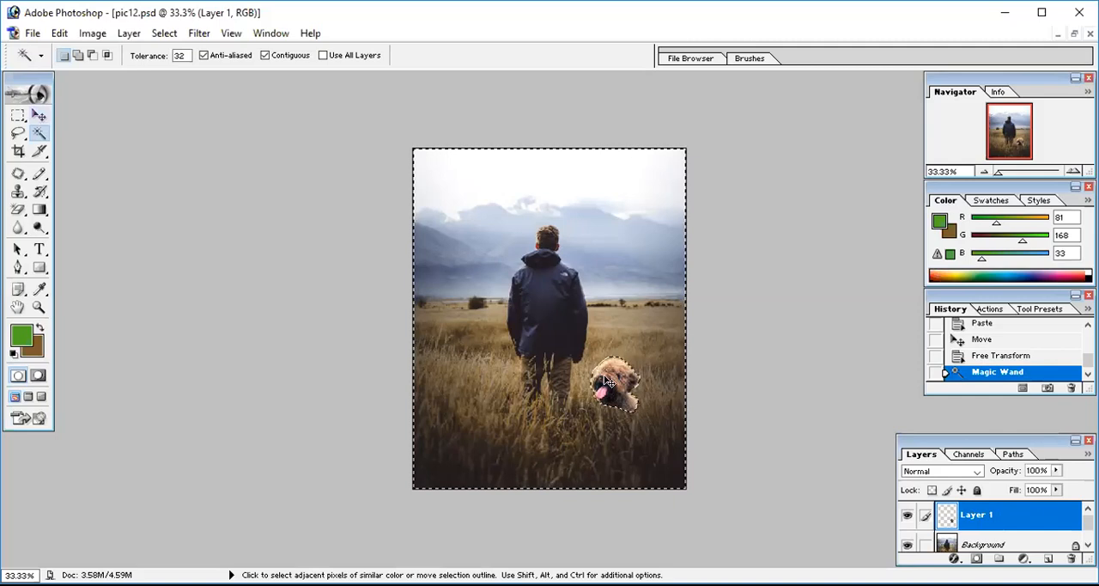
pyautogui.moveTo(603, 375)
pyautogui.mouseDown()
pyautogui.moveTo(600, 234)
pyautogui.moveTo(482, 341)
pyautogui.moveTo(519, 393)
pyautogui.moveTo(618, 397)
pyautogui.moveTo(603, 394)
pyautogui.moveTo(604, 376)
pyautogui.mouseUp()
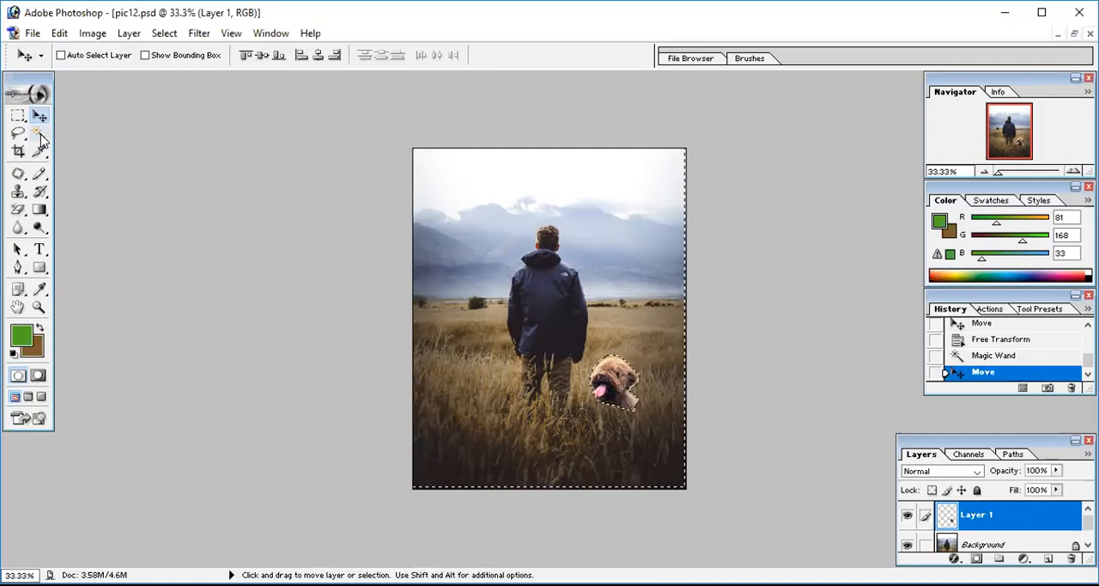
# - Activate the Background layer and replace the current selection with a Magic Wand selection of the dark foreground grass at tolerance 32
pyautogui.press('w')
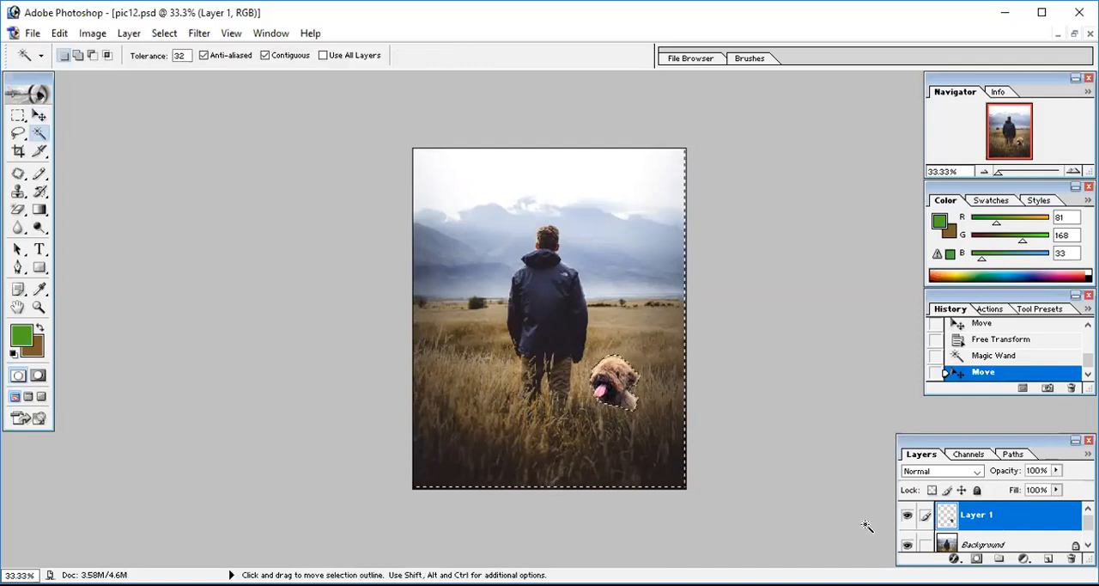
pyautogui.click(968, 547)
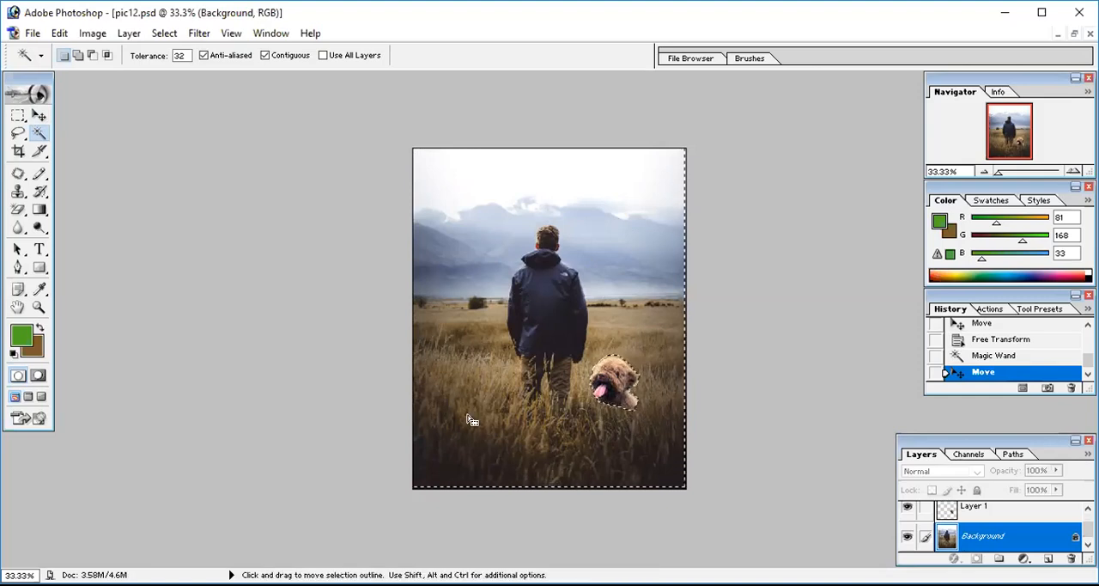
pyautogui.hotkey('ctrl', 'd')
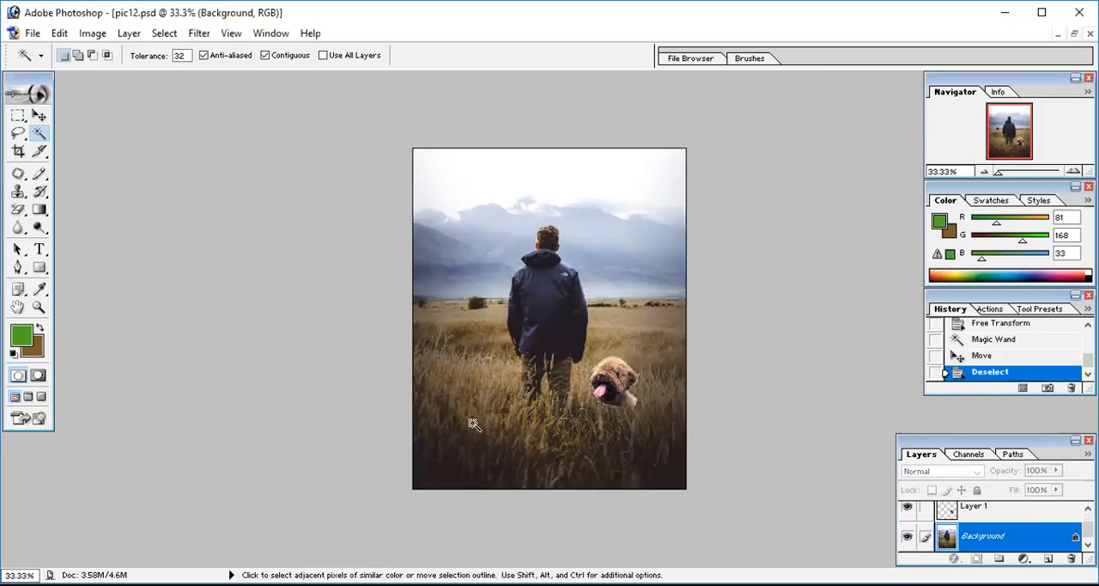
pyautogui.click(473, 424)
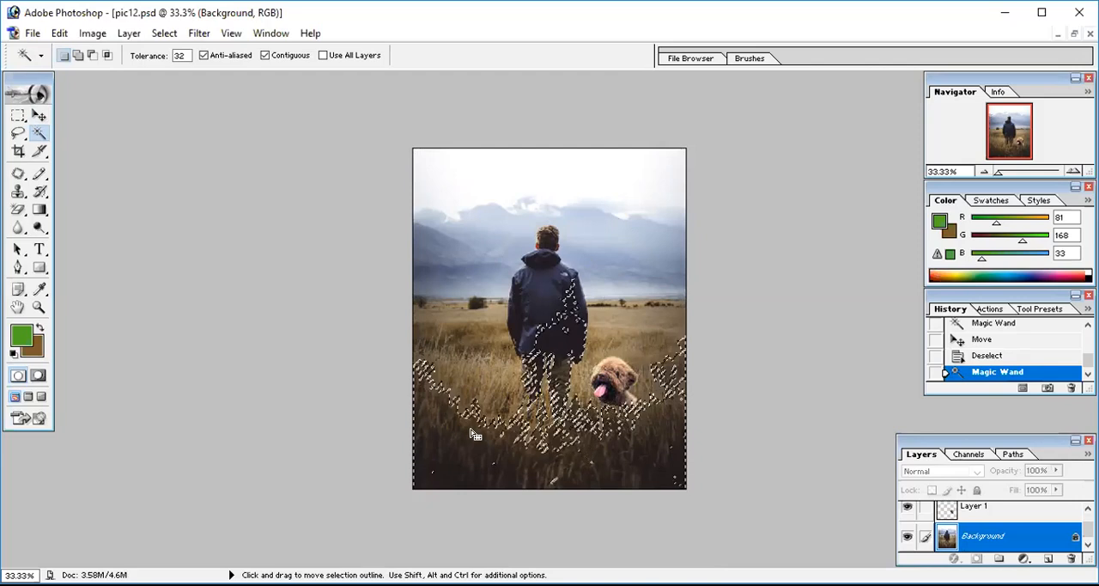
pyautogui.moveTo(461, 455); pyautogui.dragTo(403, 427)
pyautogui.moveTo(517, 365); pyautogui.dragTo(462, 454)
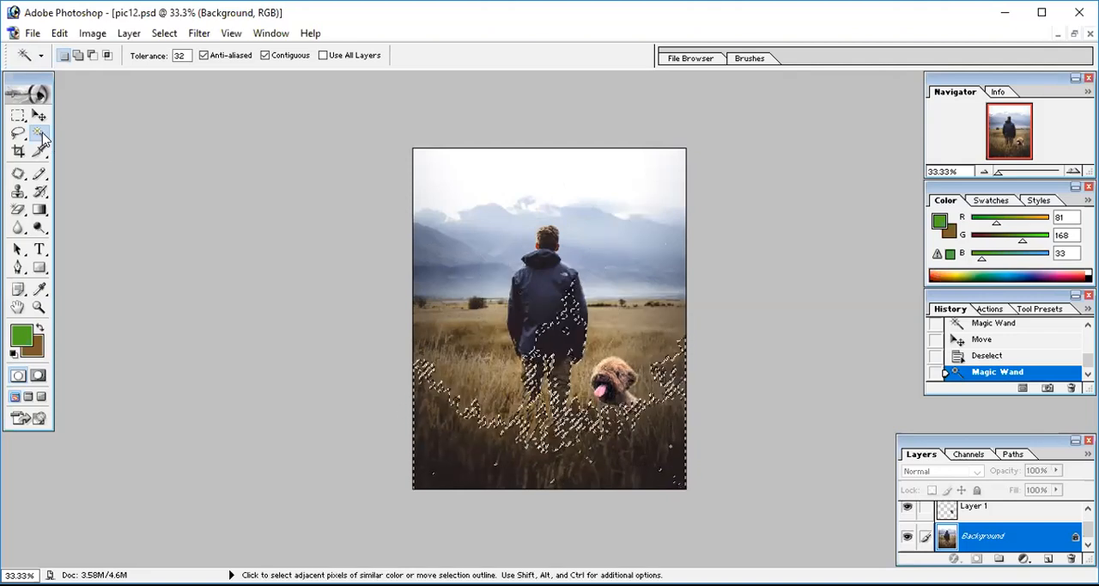
# - Use the Magic Wand to select the blue mountain haze and replace that selection with the white sky
pyautogui.click(436, 226)
pyautogui.click(594, 220)
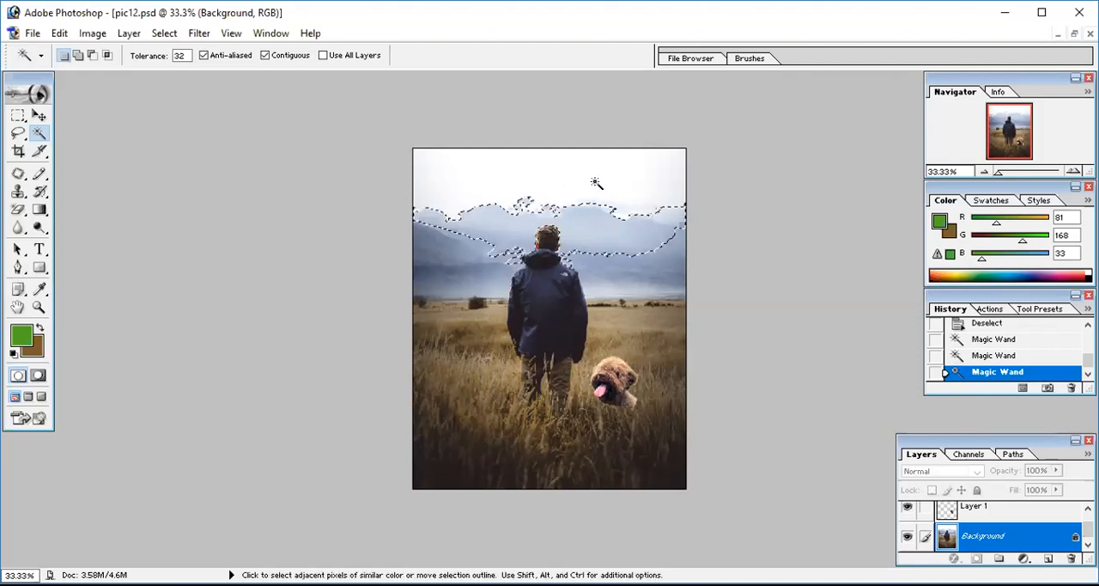
pyautogui.click(596, 185)
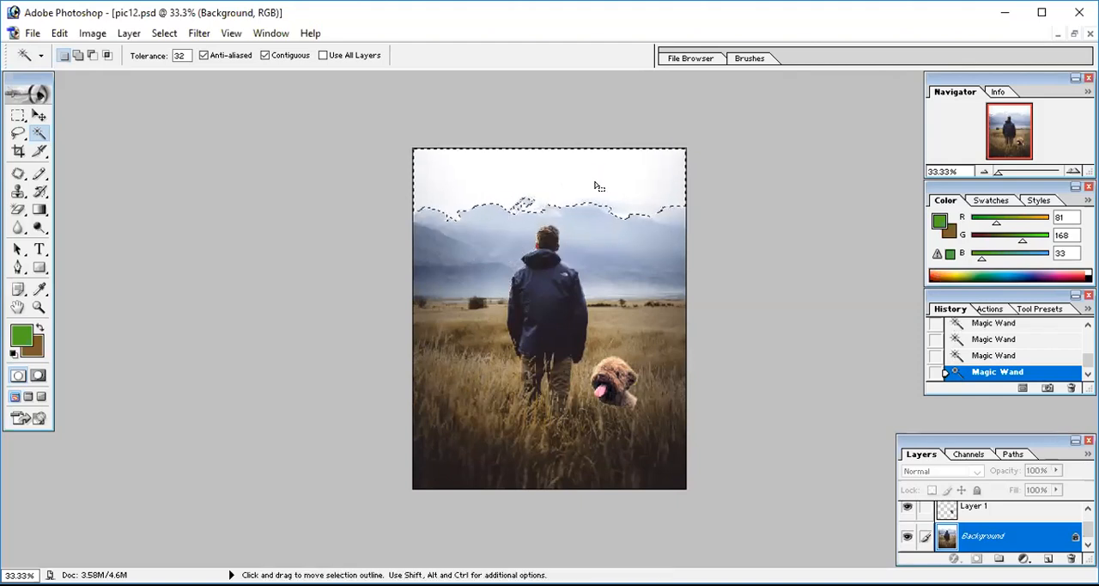
pyautogui.moveTo(596, 186)
pyautogui.mouseDown()
pyautogui.moveTo(598, 251)
pyautogui.moveTo(598, 170)
pyautogui.moveTo(598, 182)
pyautogui.mouseUp()
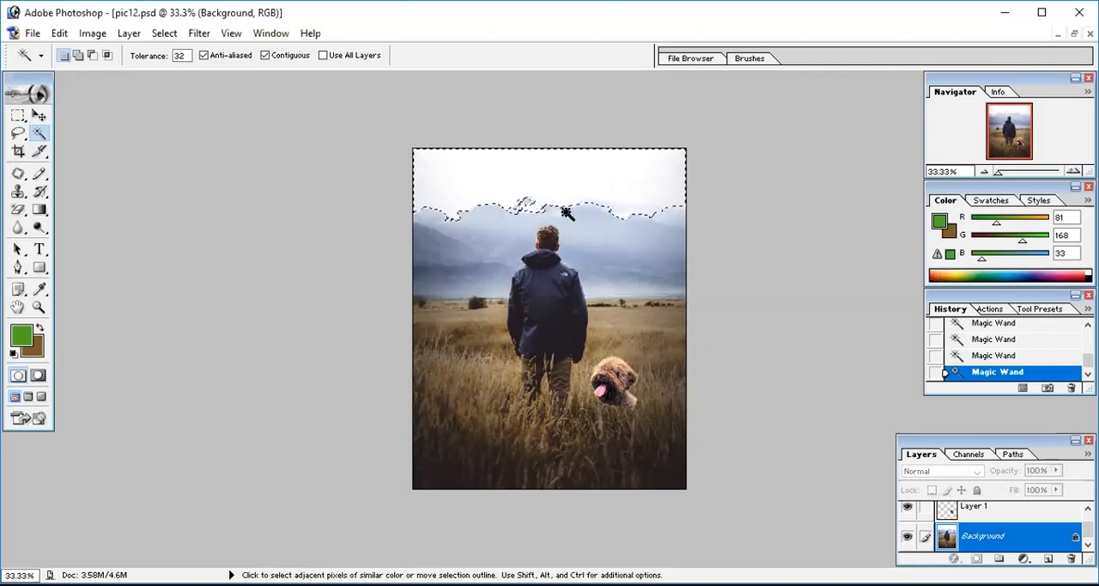
# - Activate the Crop tool and clear the sky selection
pyautogui.click(19, 153)
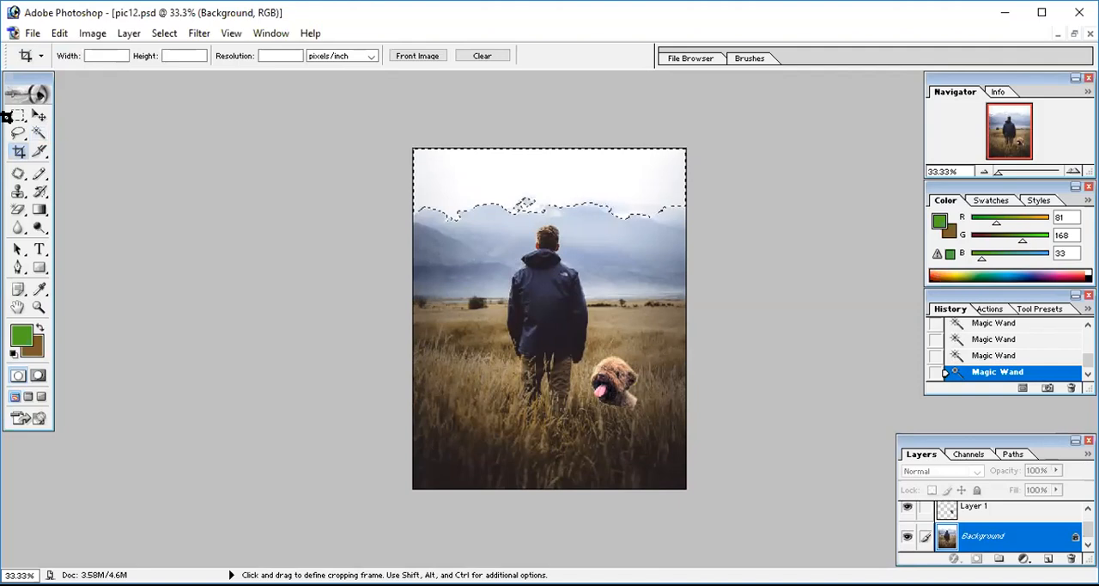
pyautogui.hotkey('ctrl', 'd')
pyautogui.hotkey('ctrl', 'z')
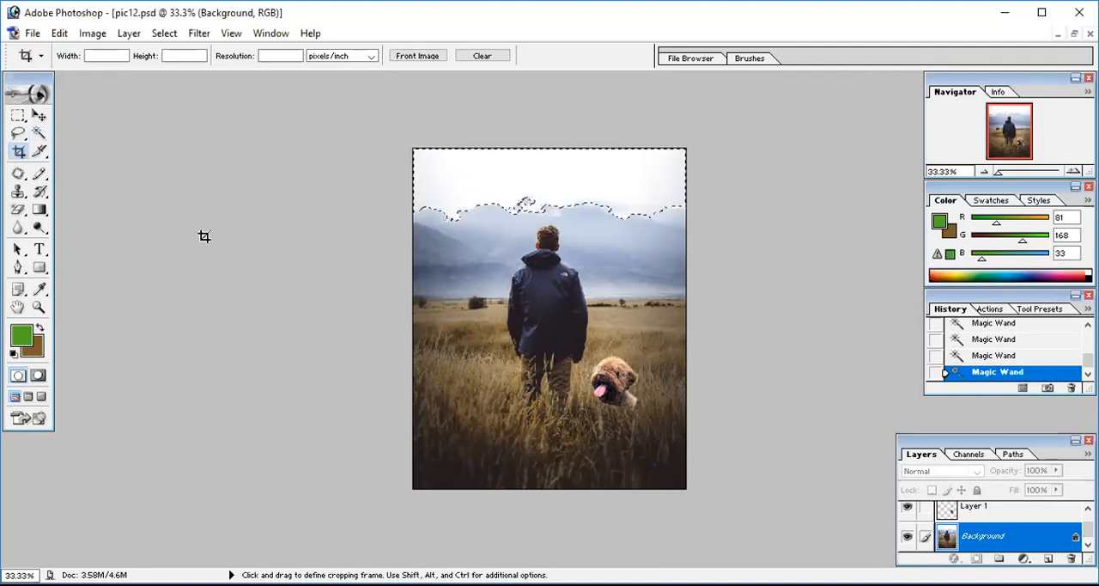
pyautogui.hotkey('ctrl', 'z')
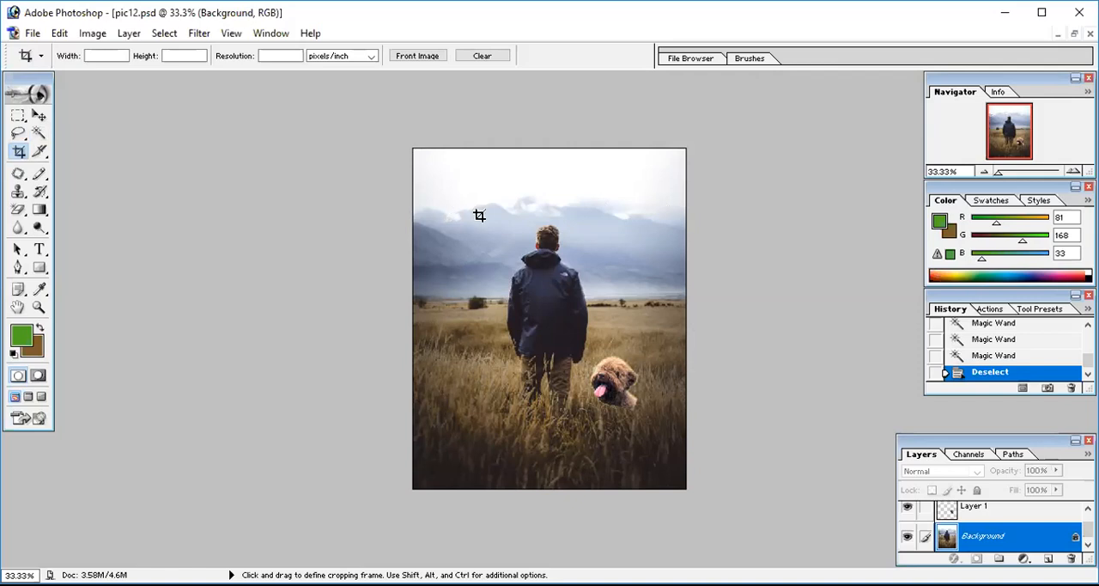
# - Crop the image closely around the man and dog and undo the crop
pyautogui.moveTo(471, 203); pyautogui.dragTo(654, 434)
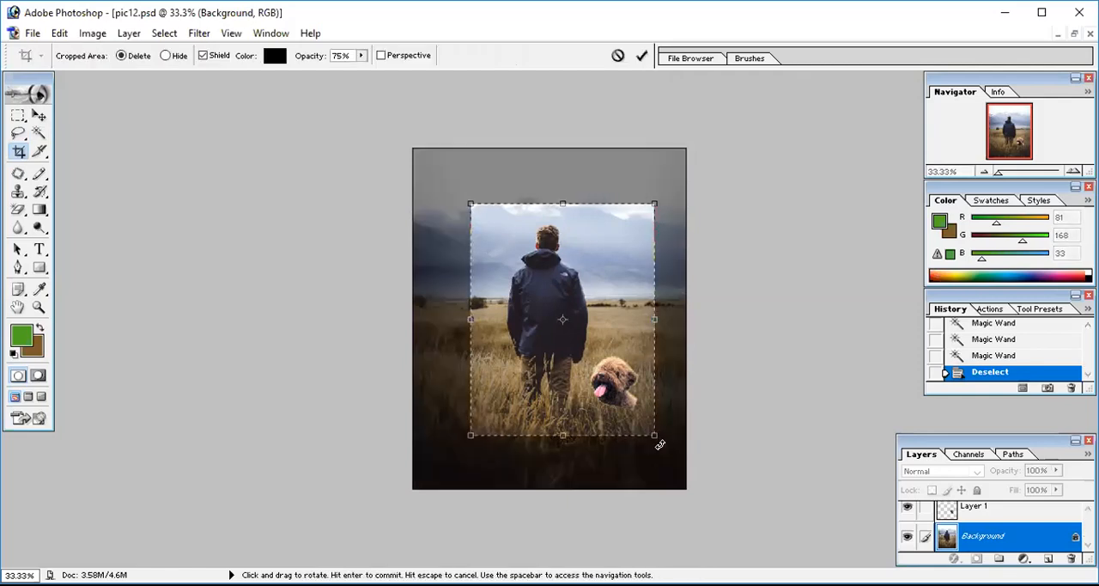
pyautogui.press('Return')
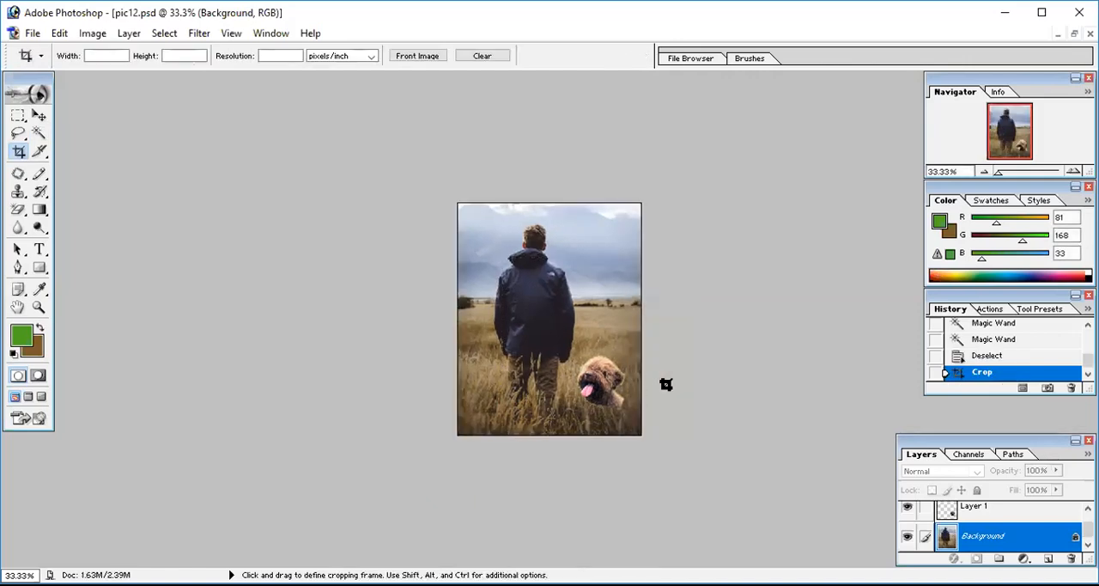
pyautogui.hotkey('ctrl', 'z')
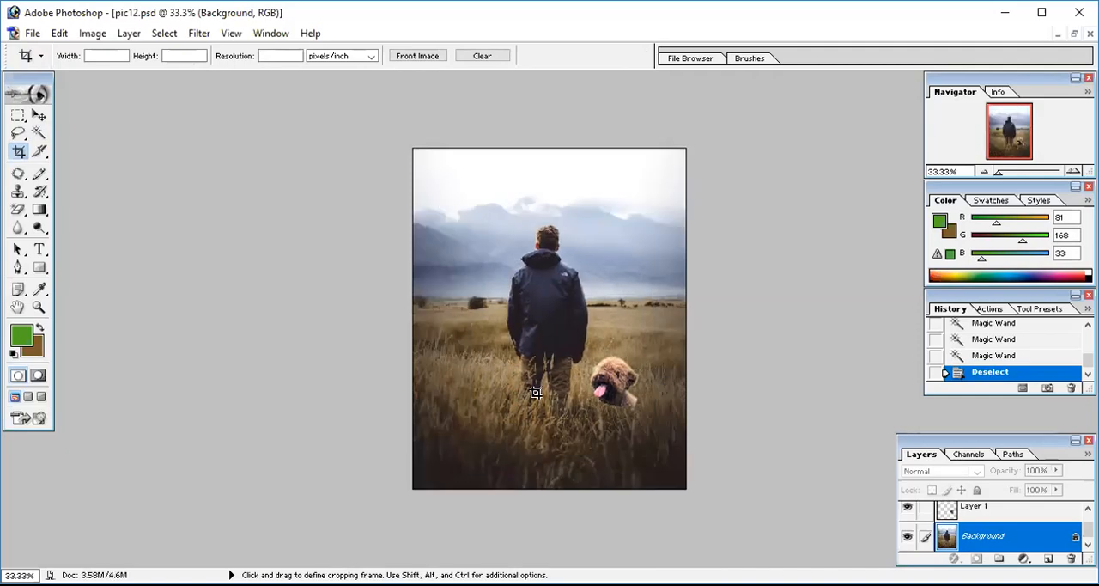
# - Draw two adjoining slices with the Slice tool across the upper part of the image, meeting at the man's back
pyautogui.click(40, 153)
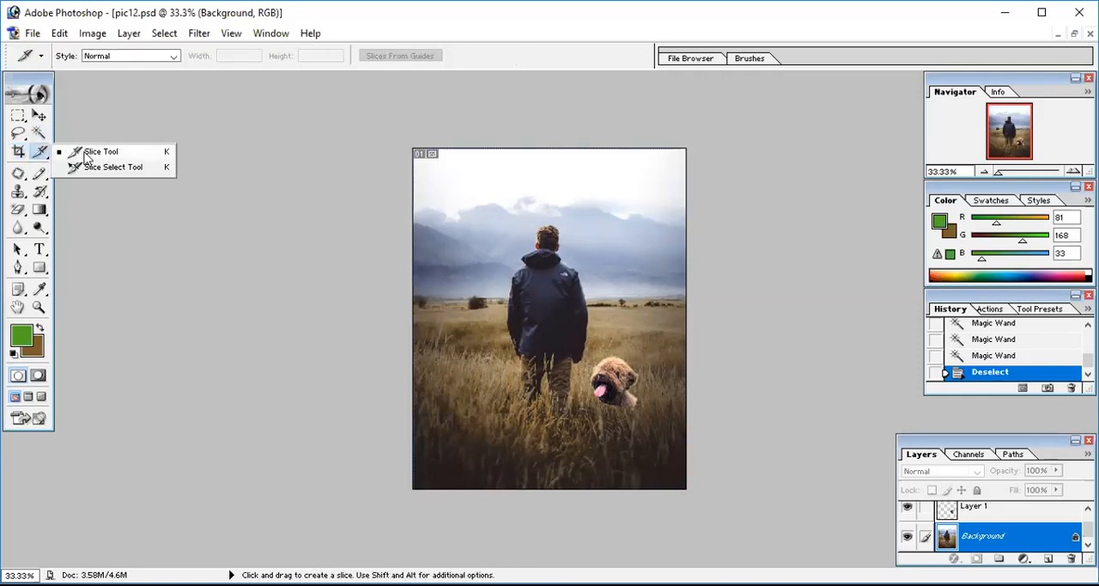
pyautogui.click(88, 150)
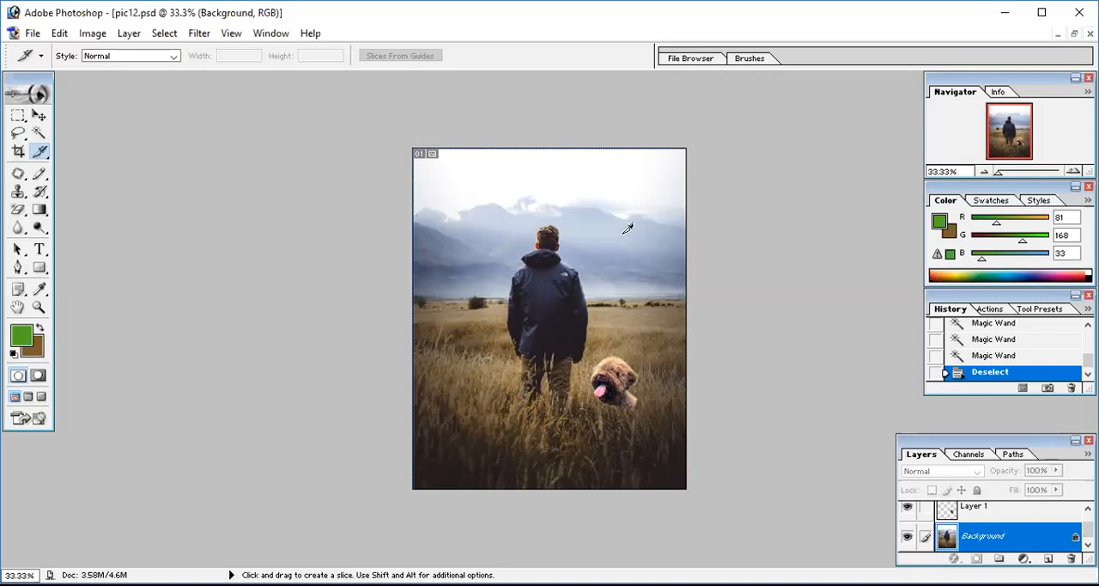
pyautogui.moveTo(415, 149); pyautogui.dragTo(559, 280)
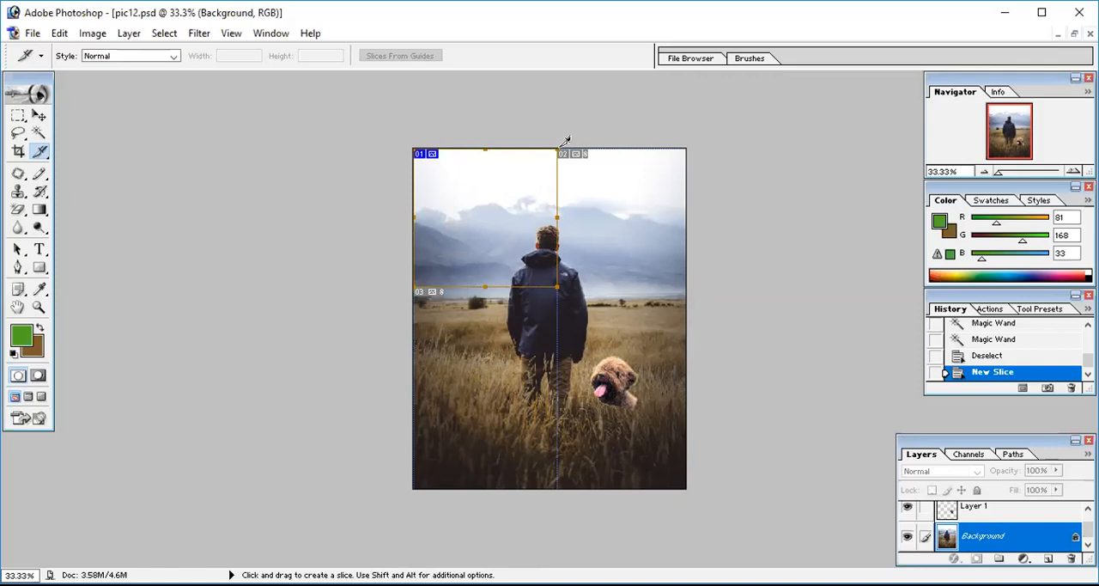
pyautogui.moveTo(565, 142); pyautogui.dragTo(692, 286)
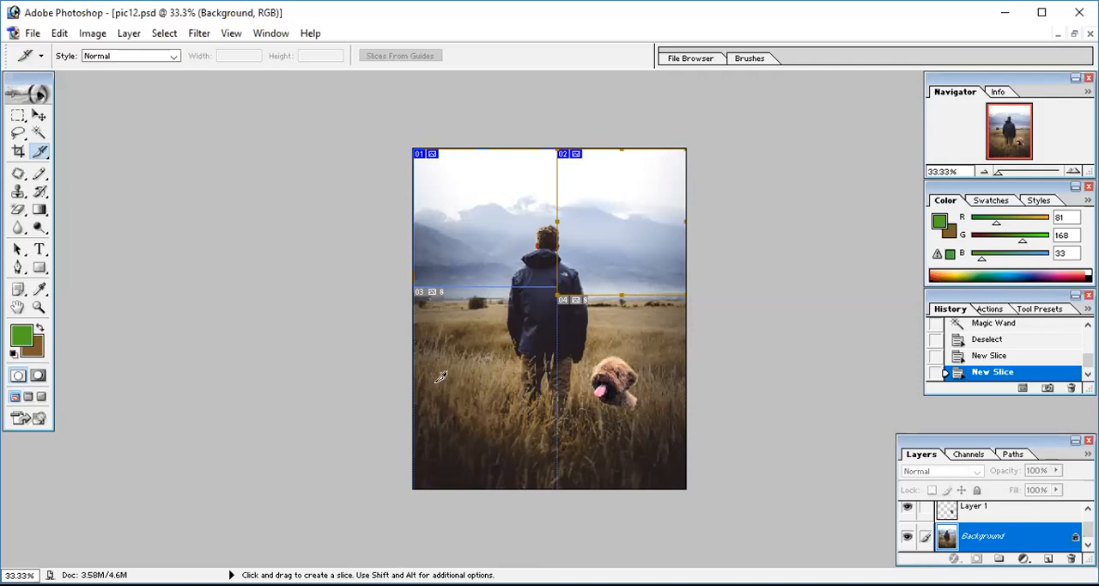
# - Draw a slice over the lower-left grass down to the image's bottom edge, undoing a misplaced thin slice first
pyautogui.moveTo(416, 402); pyautogui.dragTo(565, 403)
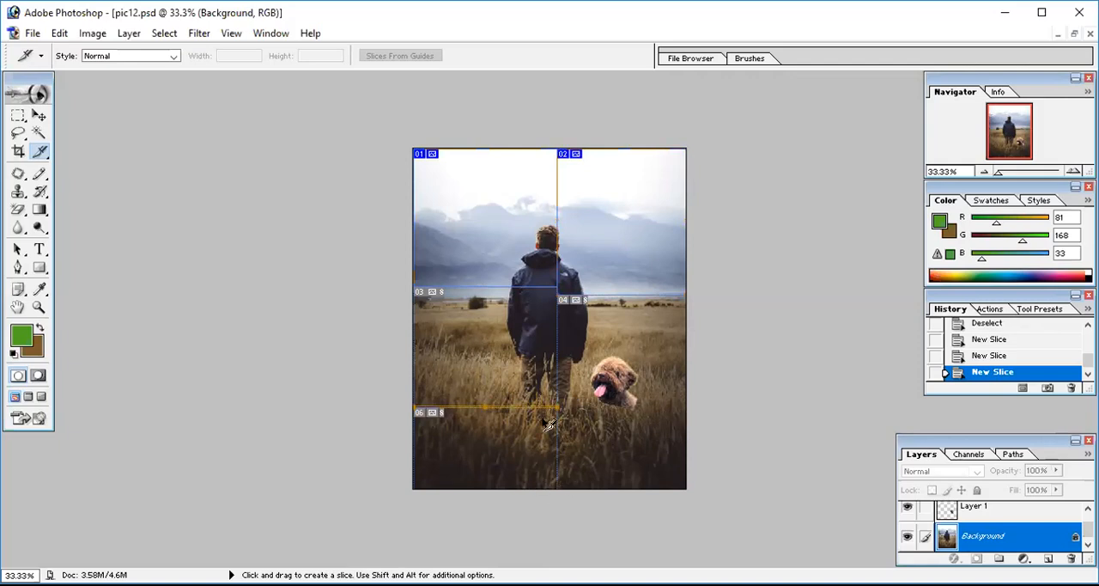
pyautogui.hotkey('ctrl', 'z')
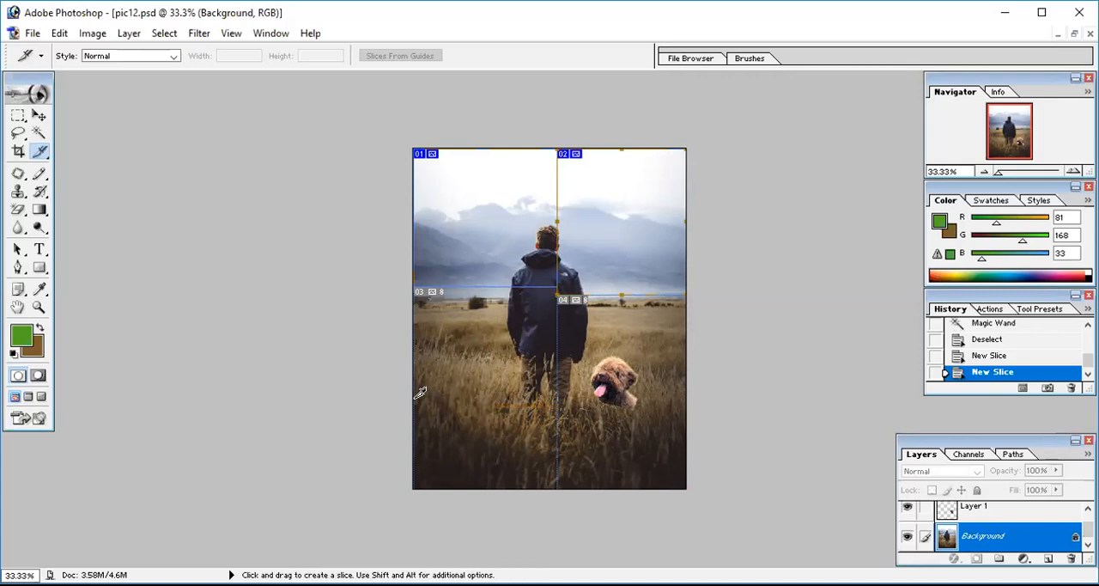
pyautogui.moveTo(420, 392); pyautogui.dragTo(562, 479)
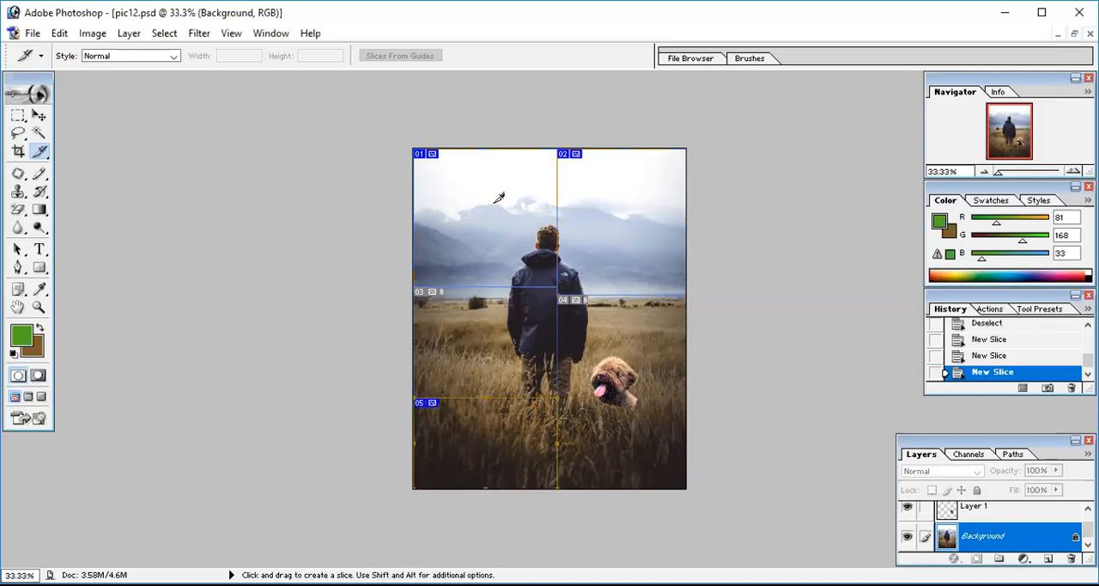
# - Save the sliced image for the web in GIF format as pic12 on the Desktop, using HTML and Images with all slices
pyautogui.press('ctrl')
pyautogui.click(32, 36)
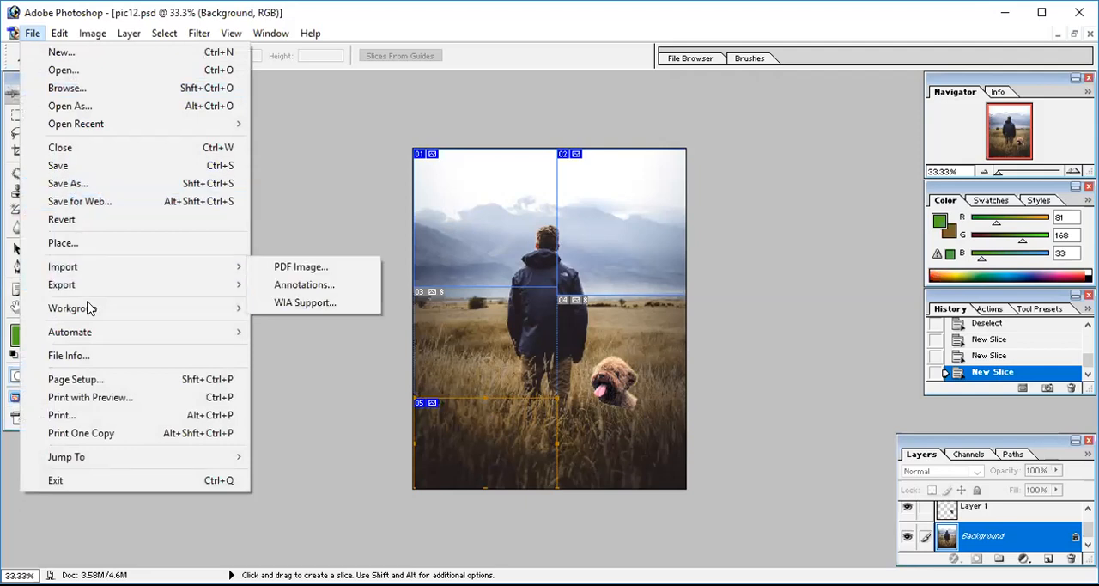
pyautogui.click(88, 202)
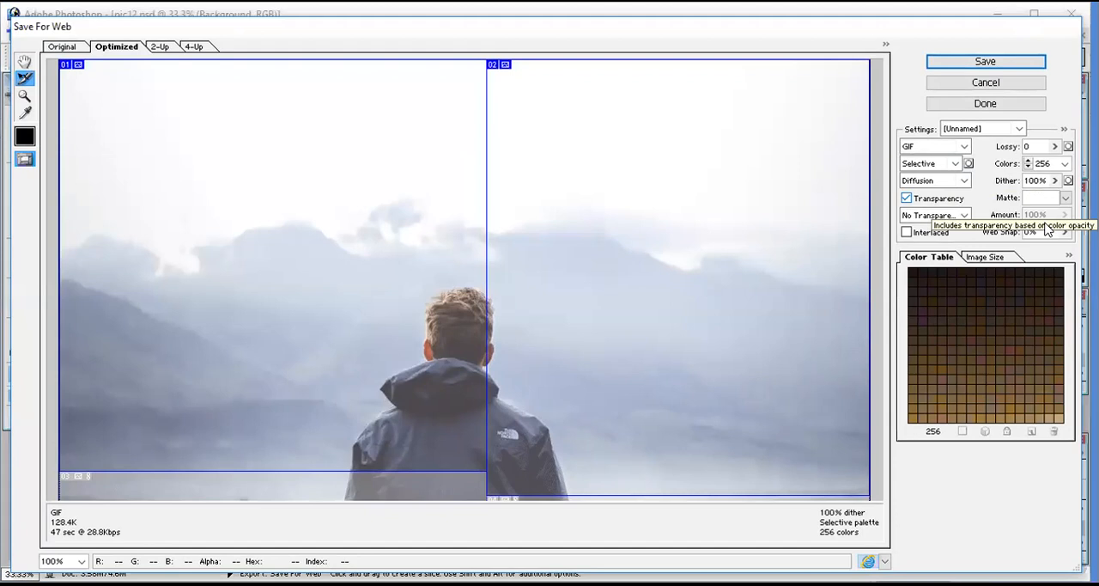
pyautogui.click(1014, 60)
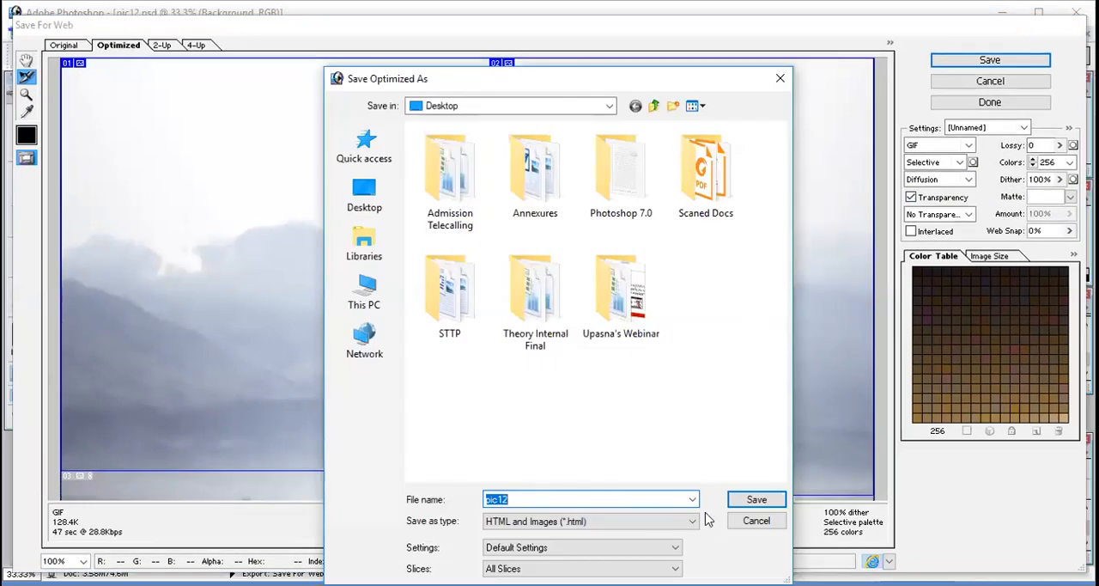
pyautogui.click(747, 505)
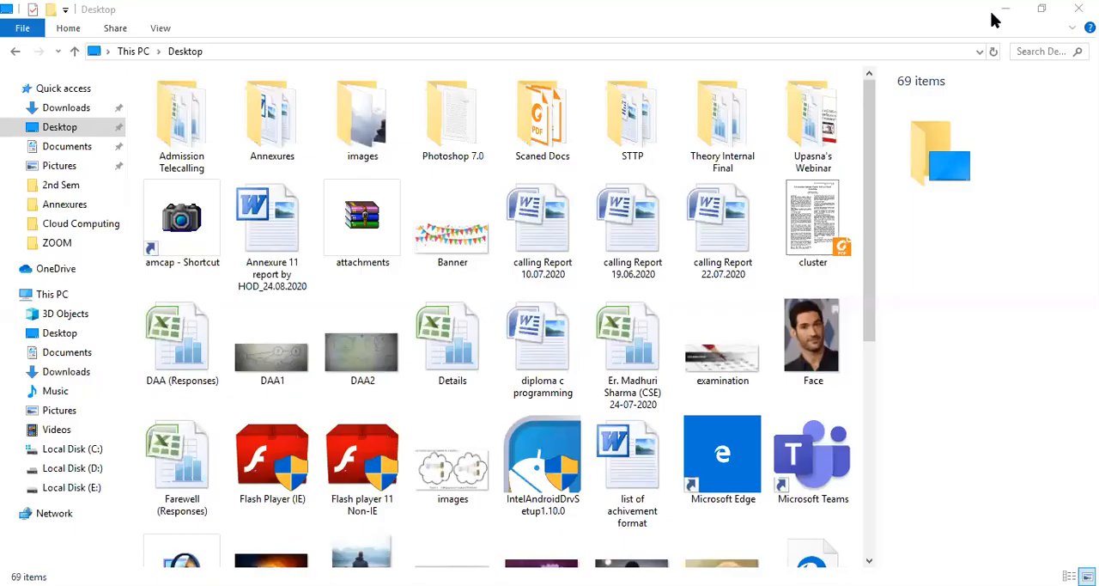
# - Switch to File Explorer, locate the exported pic12 HTML file on the Desktop, and open the images folder to examine the slices
pyautogui.moveTo(871, 170); pyautogui.dragTo(867, 429)
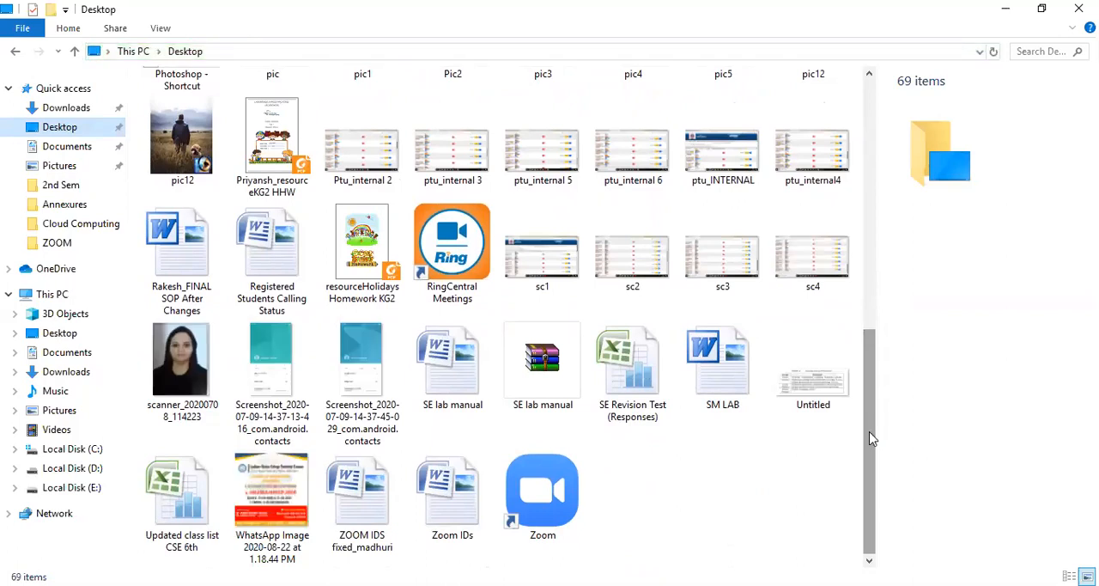
pyautogui.moveTo(871, 468); pyautogui.dragTo(877, 373)
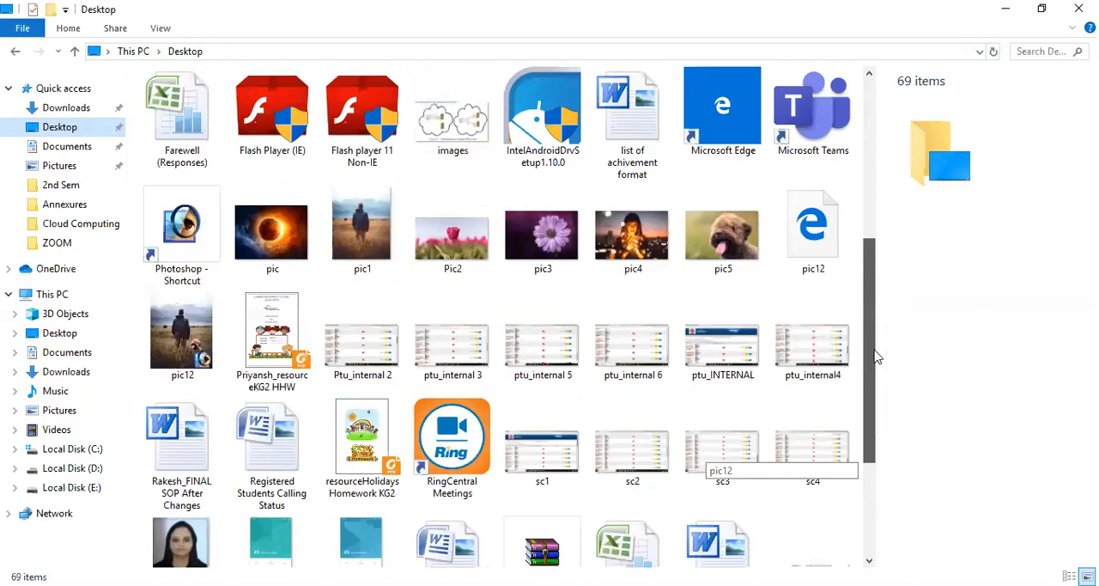
pyautogui.scroll(1, 824, 316)
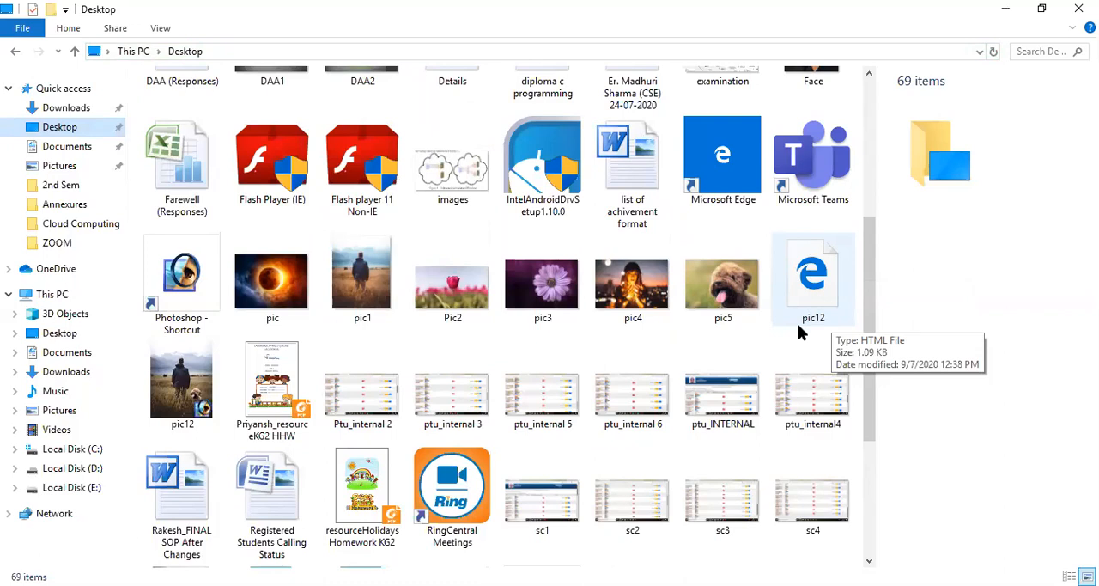
pyautogui.scroll(5, 873, 307)
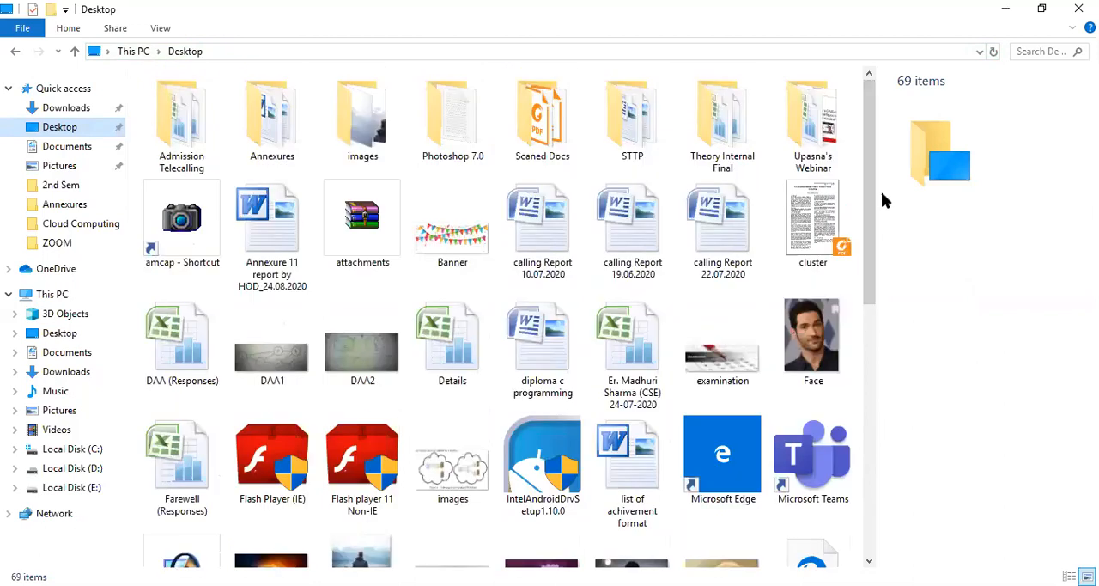
pyautogui.click(361, 159)
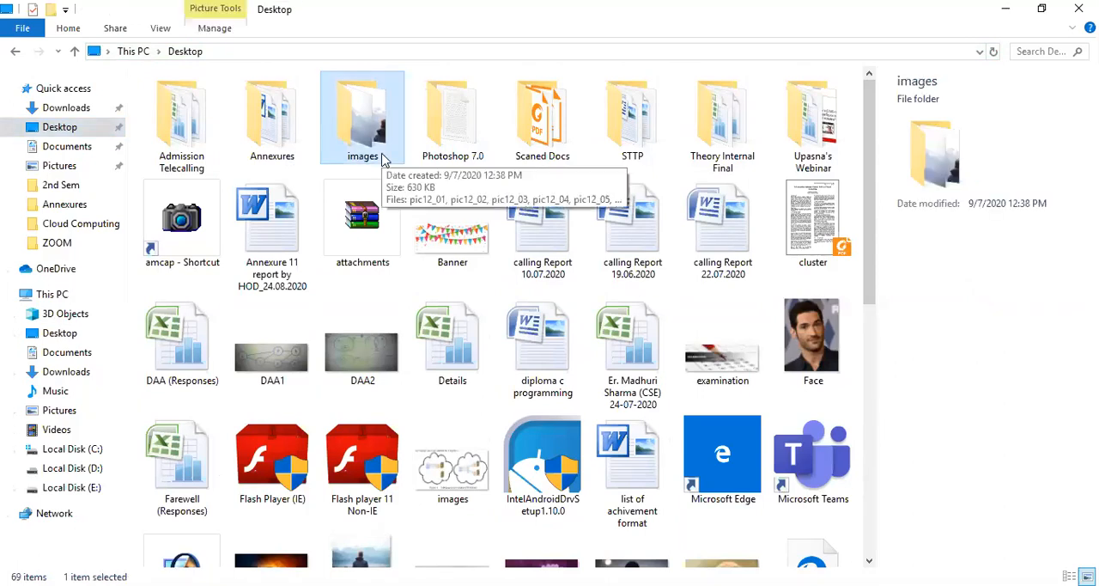
pyautogui.doubleClick(362, 129)
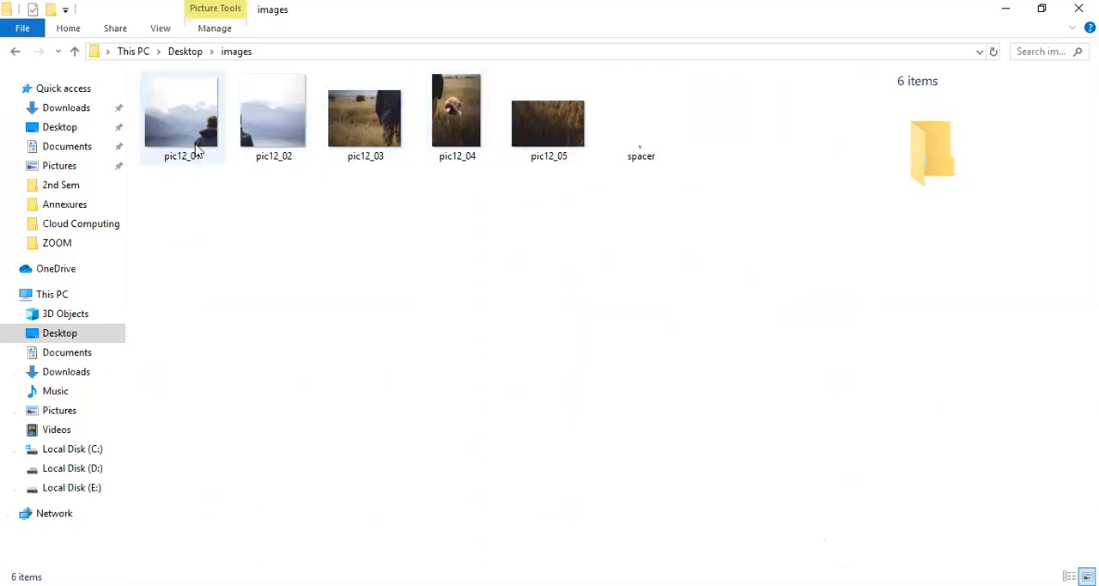
# - Examine the exported slice files pic12_01 to pic12_05 one by one in the images folder
pyautogui.moveTo(197, 151)
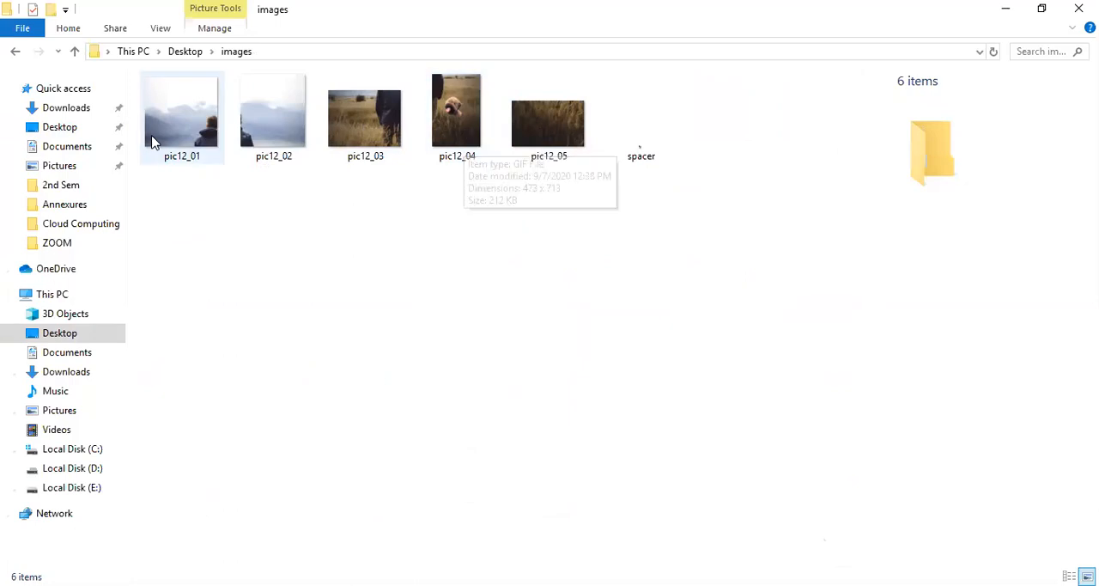
pyautogui.click(190, 142)
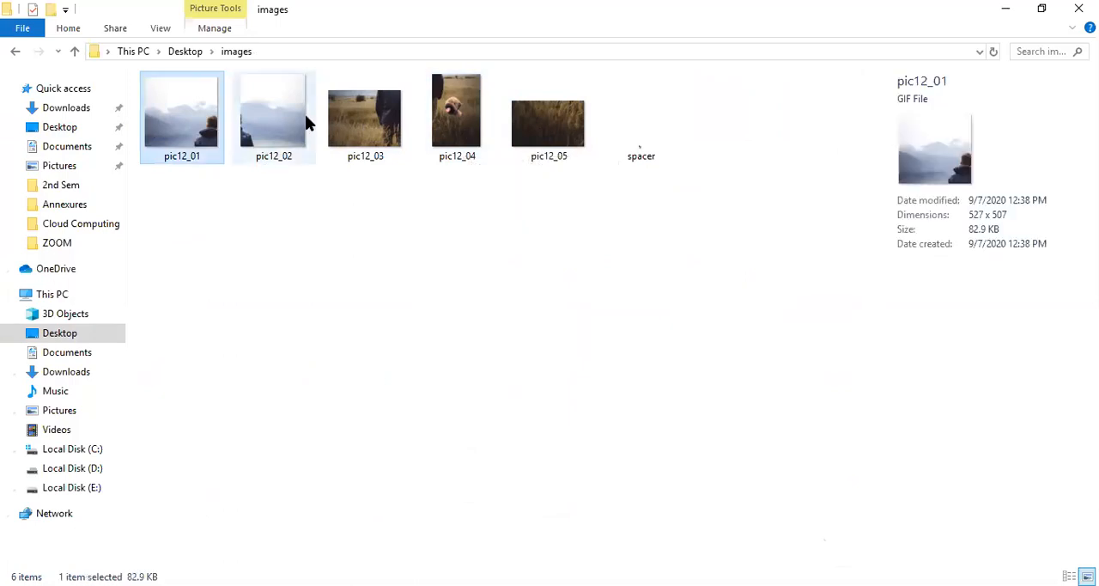
pyautogui.click(305, 116)
pyautogui.click(359, 124)
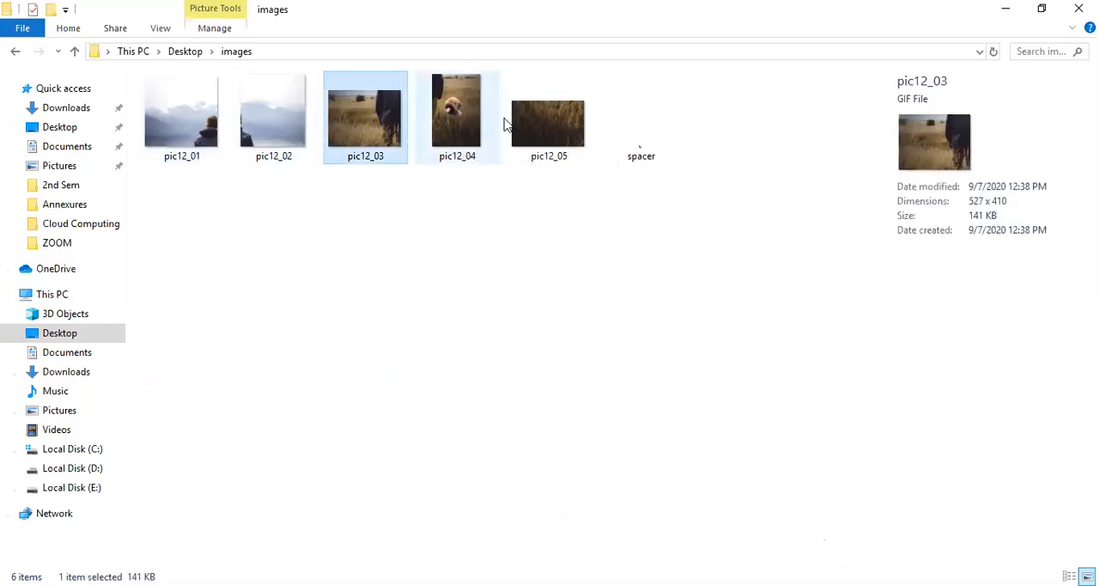
pyautogui.click(498, 121)
pyautogui.click(541, 133)
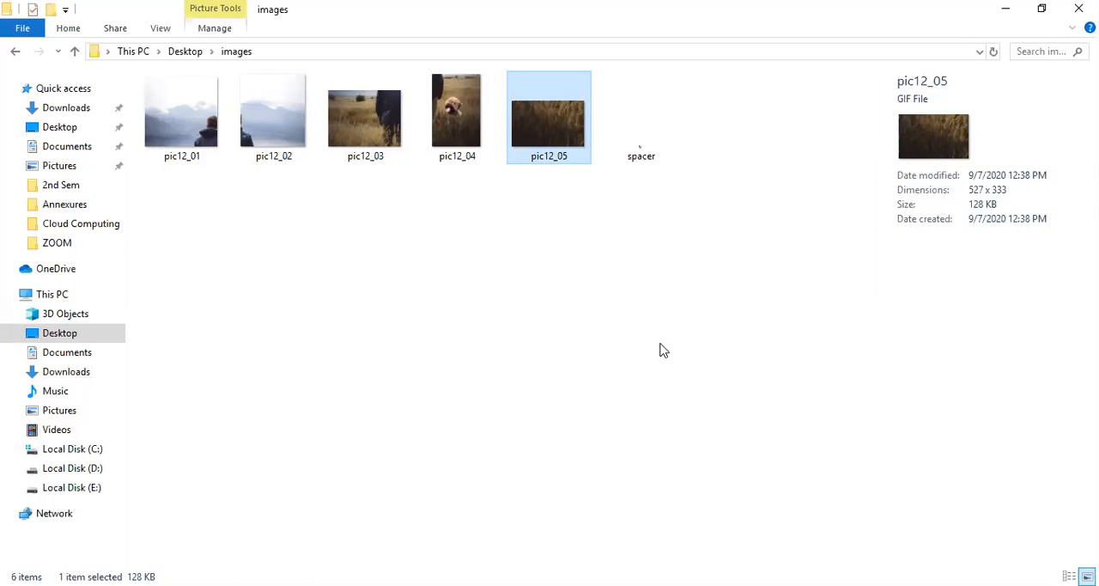
# - Switch back to Photoshop and open the Face image from the Desktop
pyautogui.hotkey('alt', 'Tab')
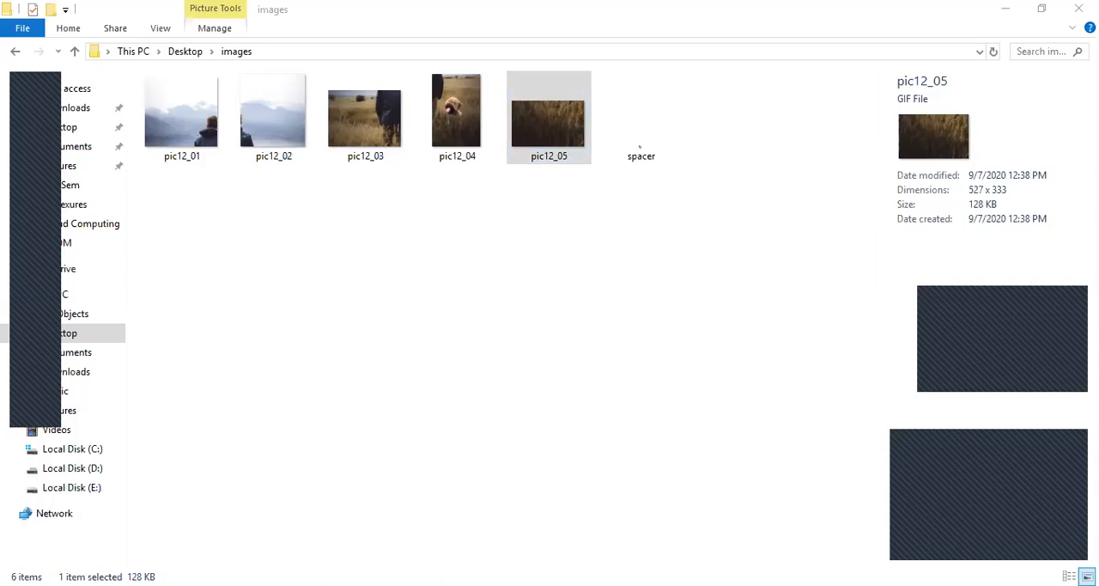
pyautogui.hotkey('alt', 'Tab')
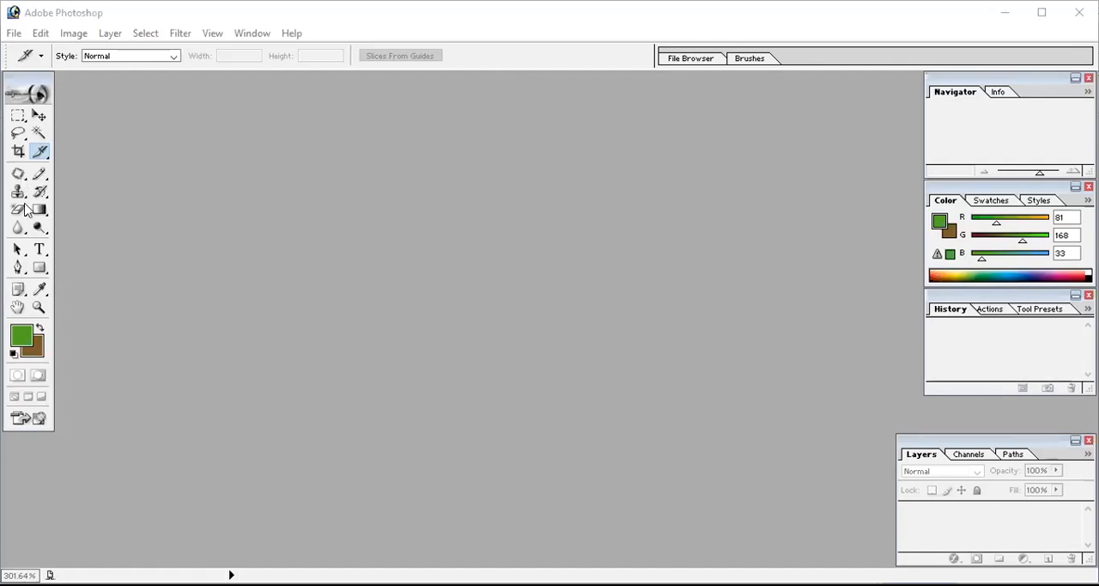
pyautogui.click(14, 33)
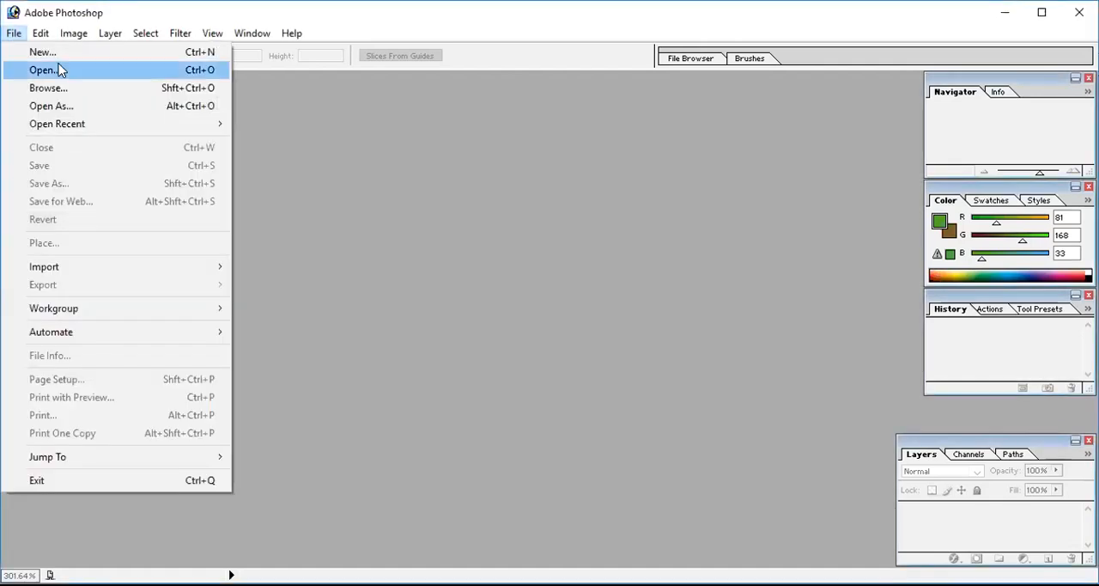
pyautogui.click(59, 74)
pyautogui.moveTo(758, 137); pyautogui.dragTo(758, 216)
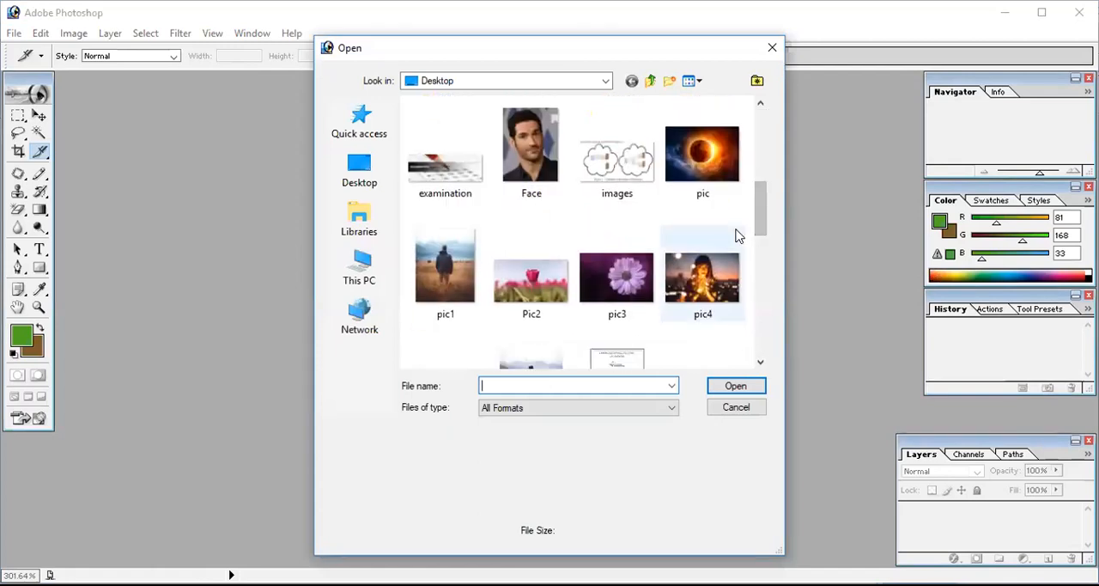
pyautogui.click(530, 159)
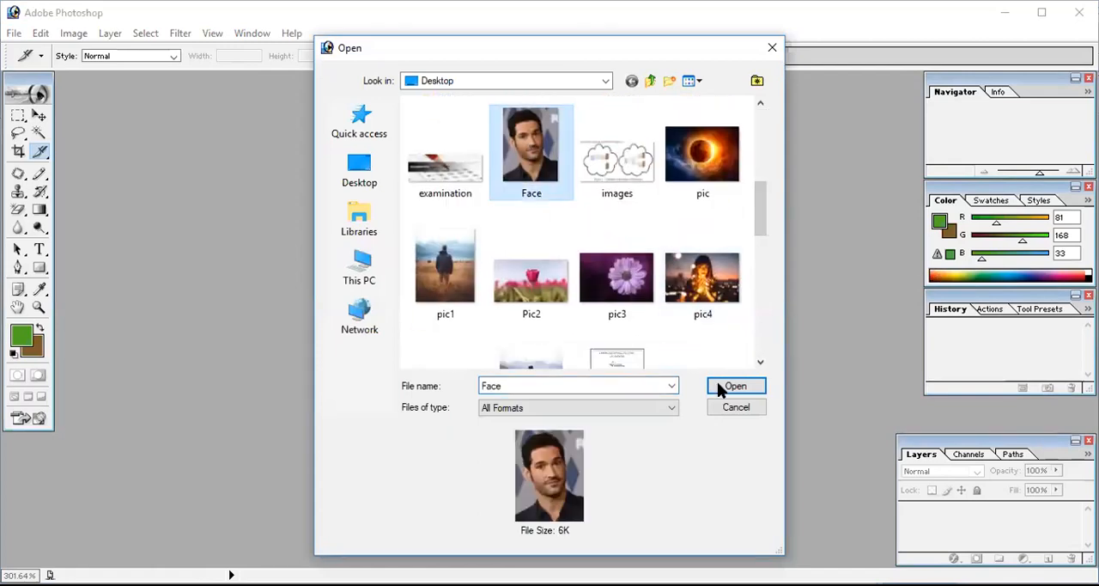
pyautogui.click(717, 383)
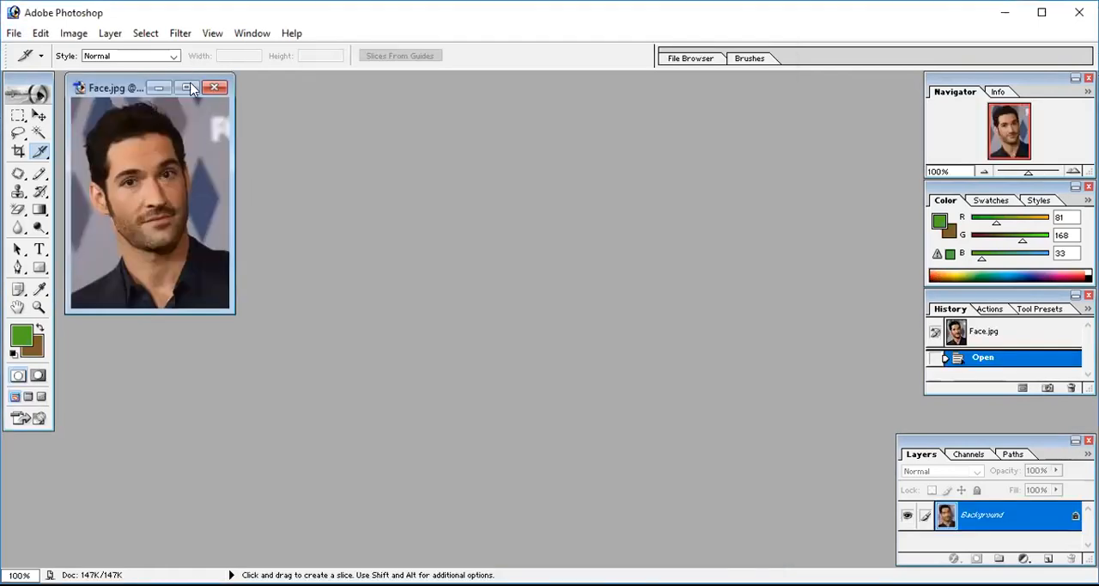
# - Maximize the Face image's document window and fit the whole picture on screen
pyautogui.click(192, 89)
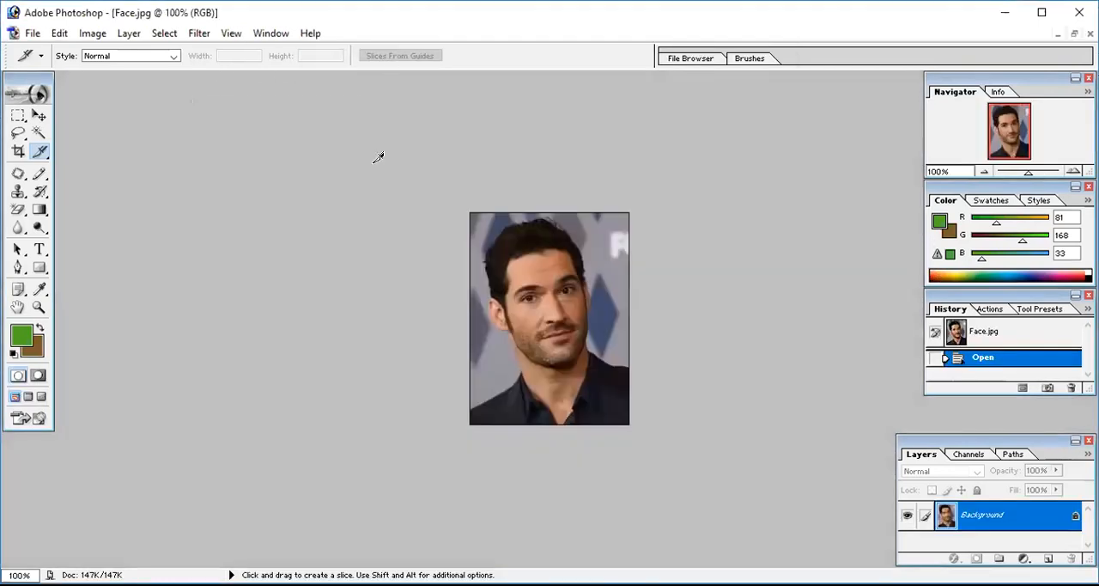
pyautogui.click(38, 306)
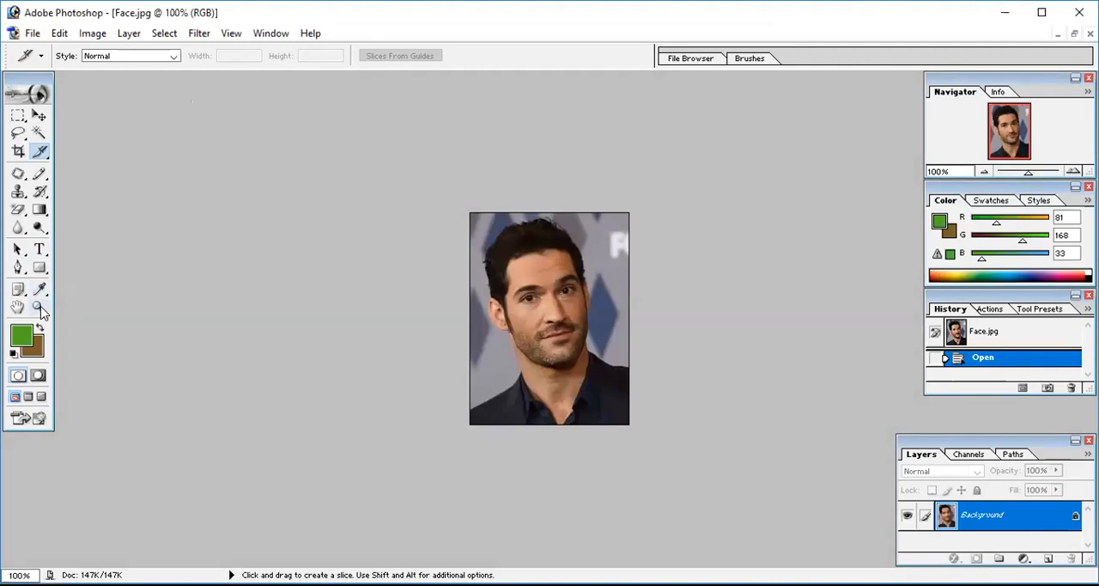
pyautogui.keyDown('alt'); pyautogui.click(502, 348); pyautogui.keyUp('alt')
pyautogui.click(394, 56)
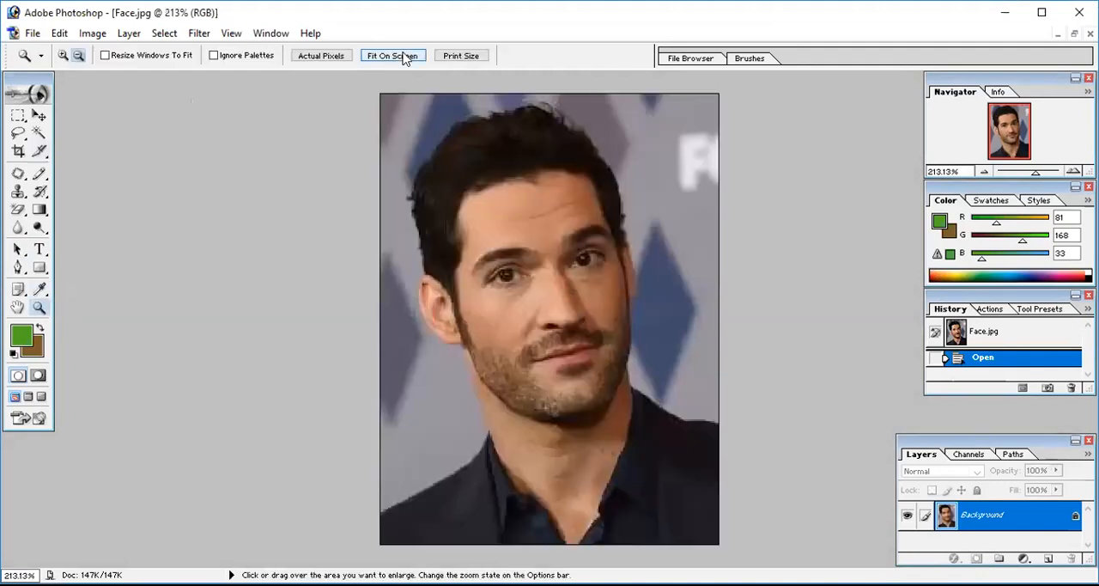
# - Activate the Clone Stamp tool with a 40 px master diameter and try it on the portrait without a source point
pyautogui.click(18, 192)
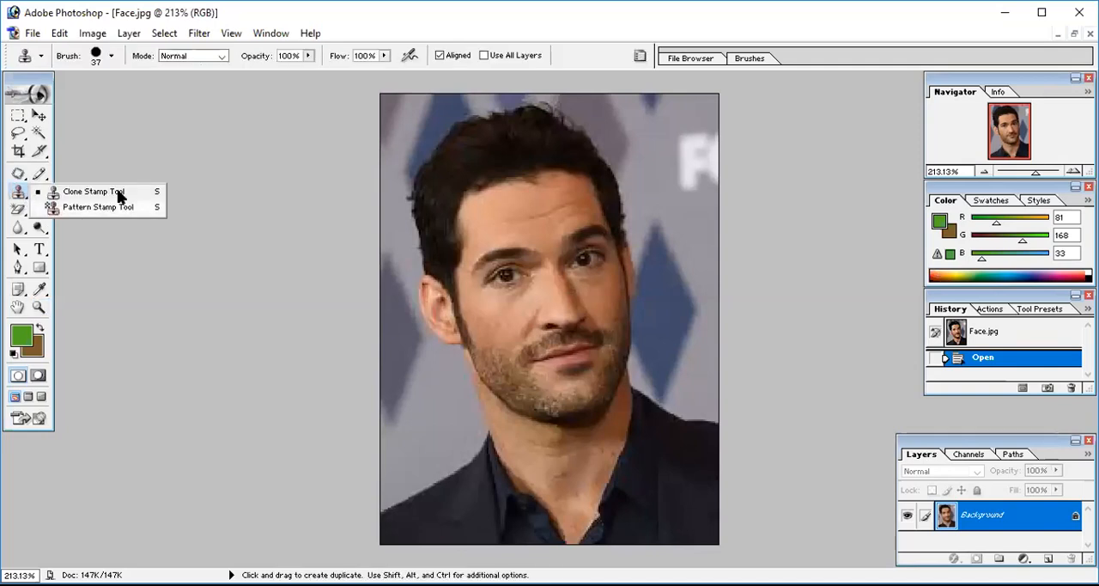
pyautogui.click(23, 174)
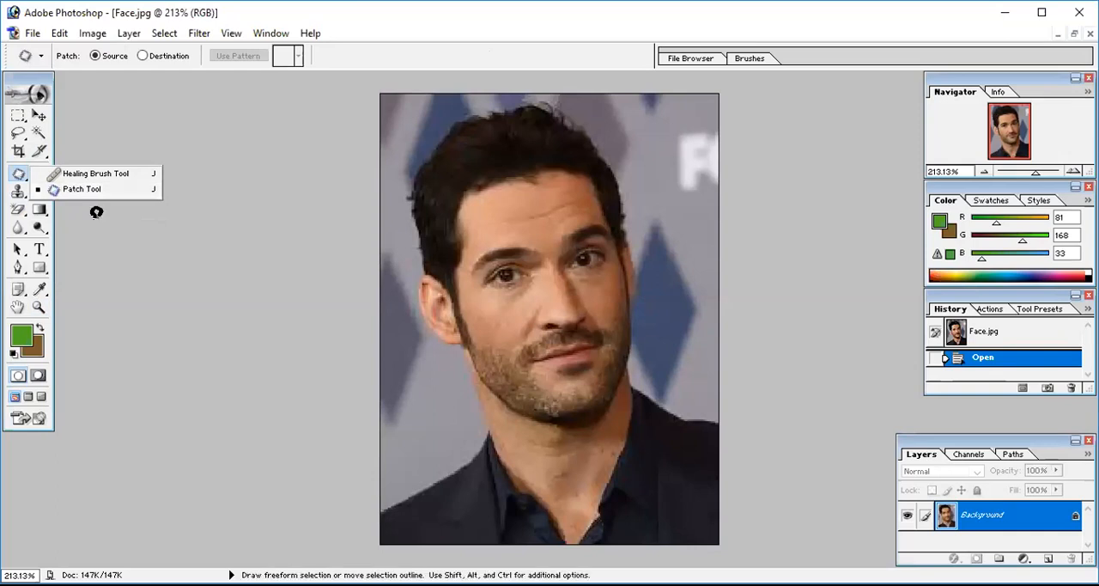
pyautogui.click(18, 195)
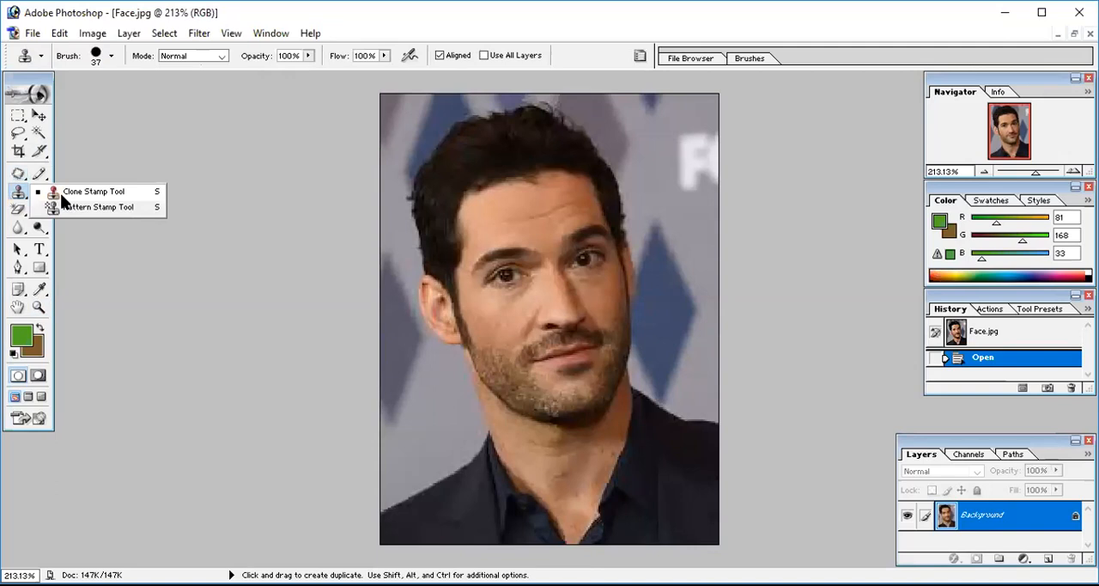
pyautogui.click(62, 196)
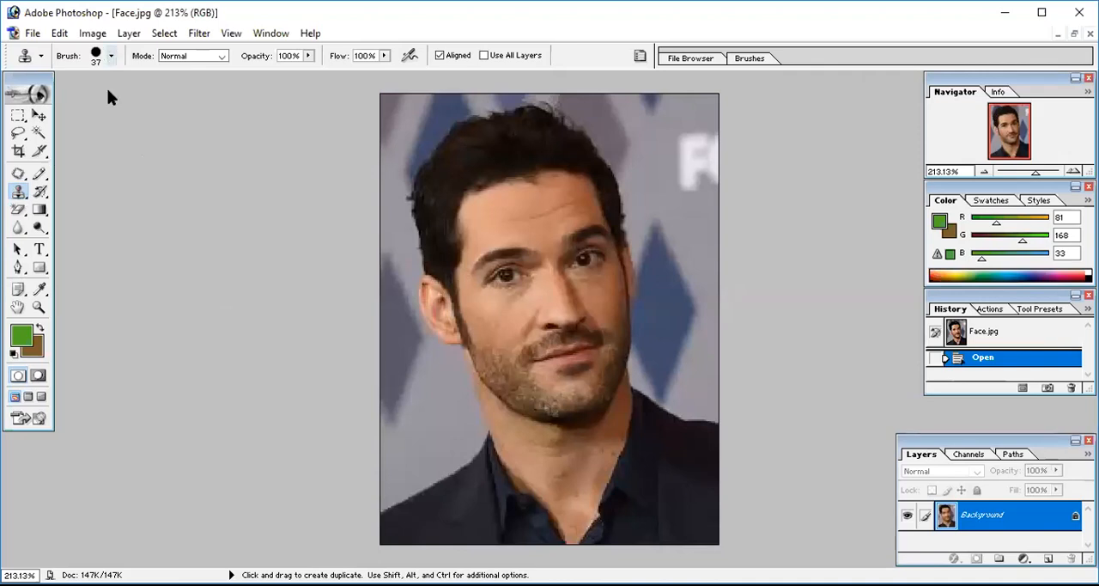
pyautogui.click(113, 57)
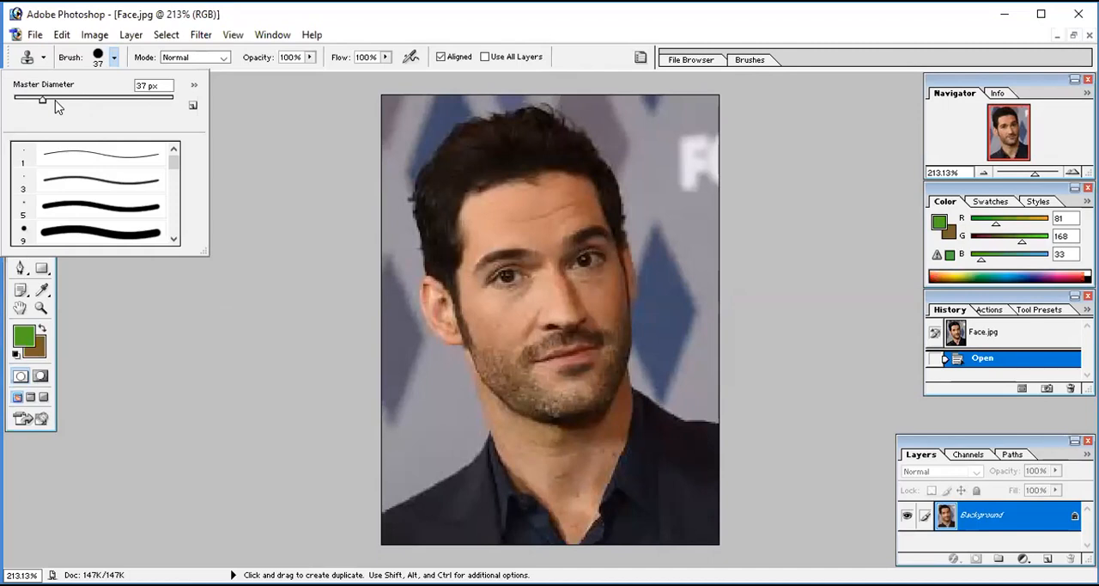
pyautogui.moveTo(55, 100); pyautogui.dragTo(46, 99)
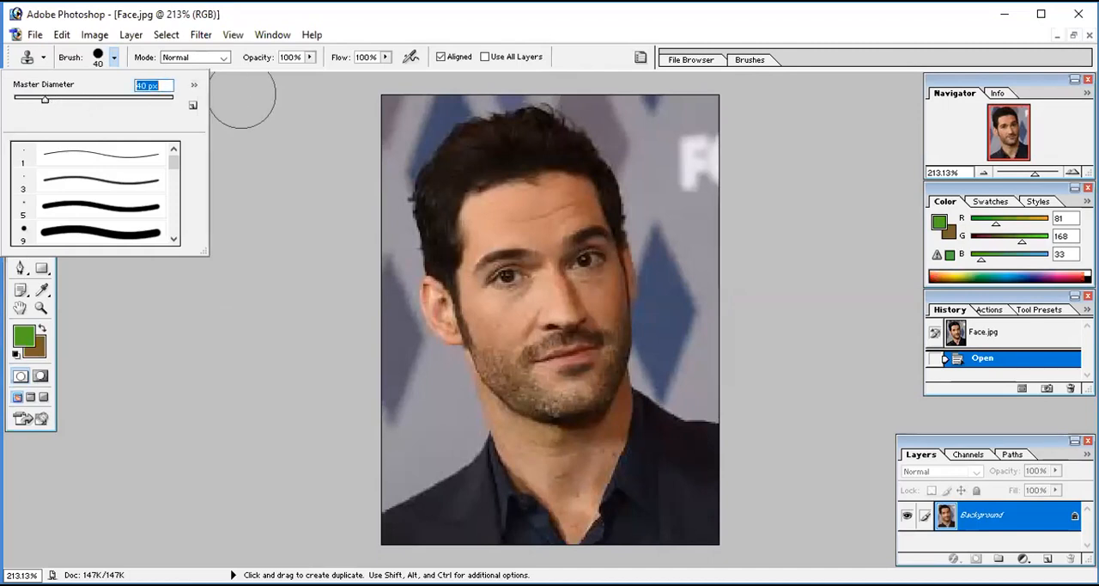
pyautogui.click(539, 248)
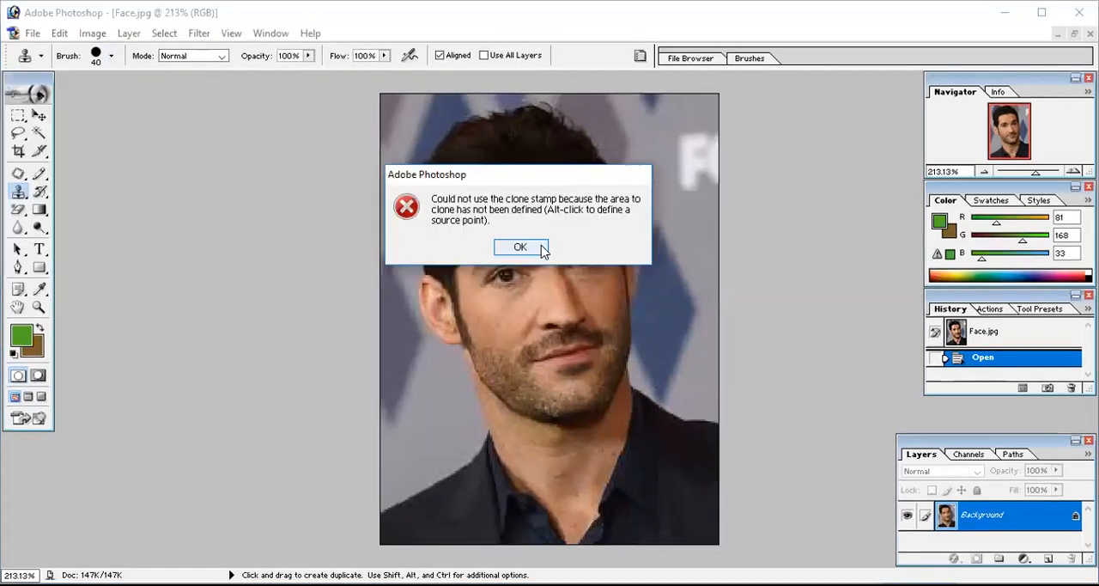
pyautogui.click(521, 247)
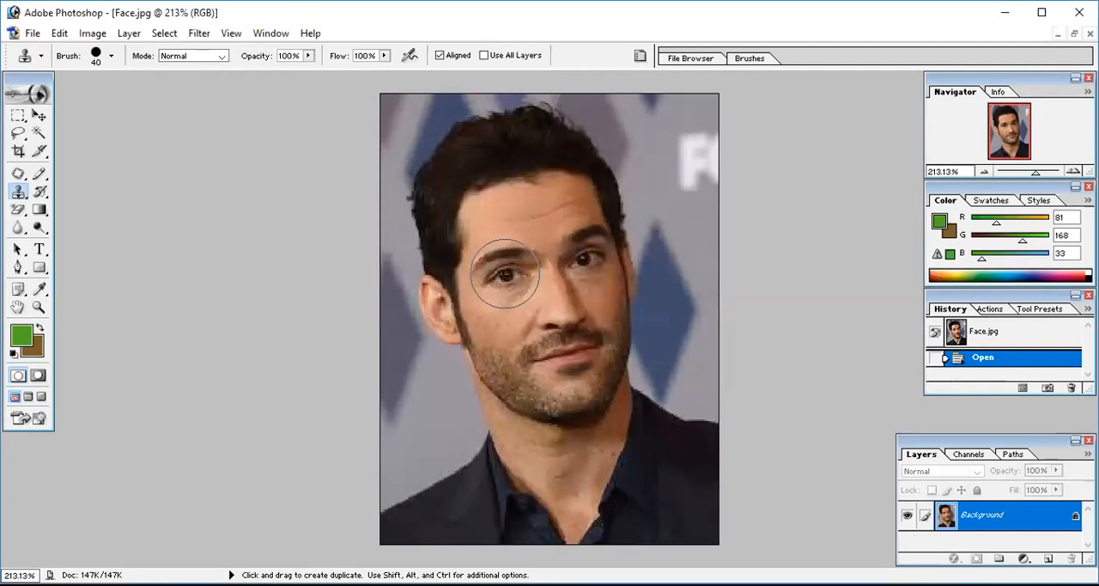
# - Sample the man's eye on the image's left side as the clone source and stamp a copy onto the middle of his forehead
pyautogui.press('alt')
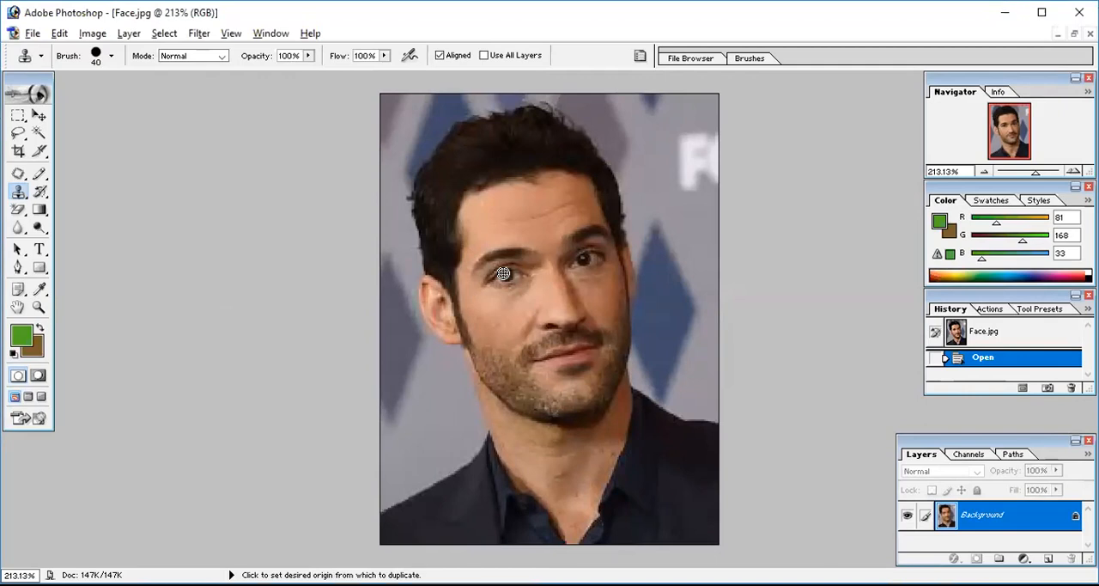
pyautogui.keyDown('alt'); pyautogui.click(504, 273); pyautogui.keyUp('alt')
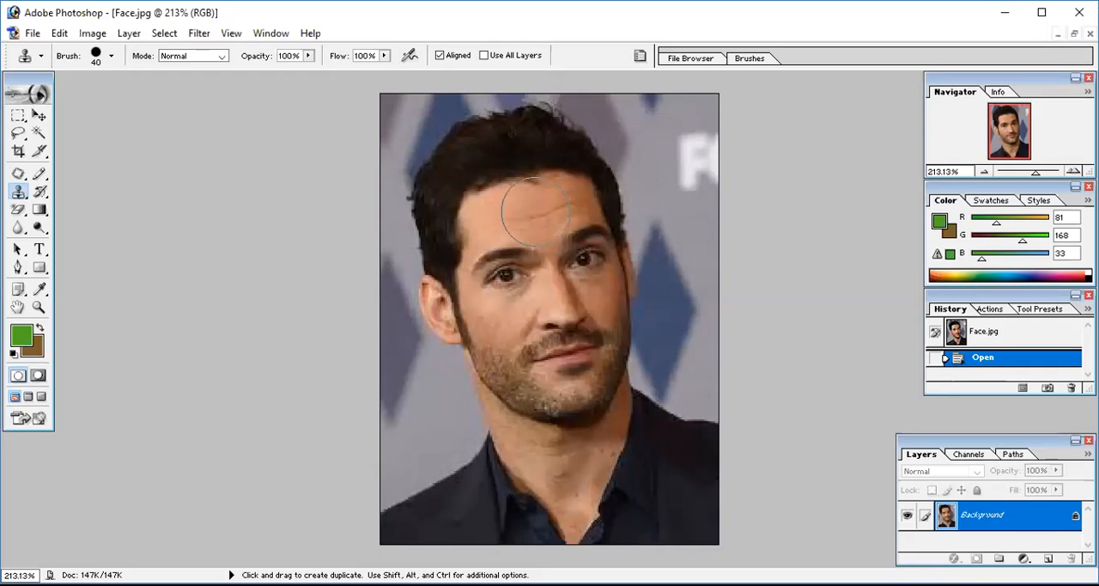
pyautogui.click(536, 210)
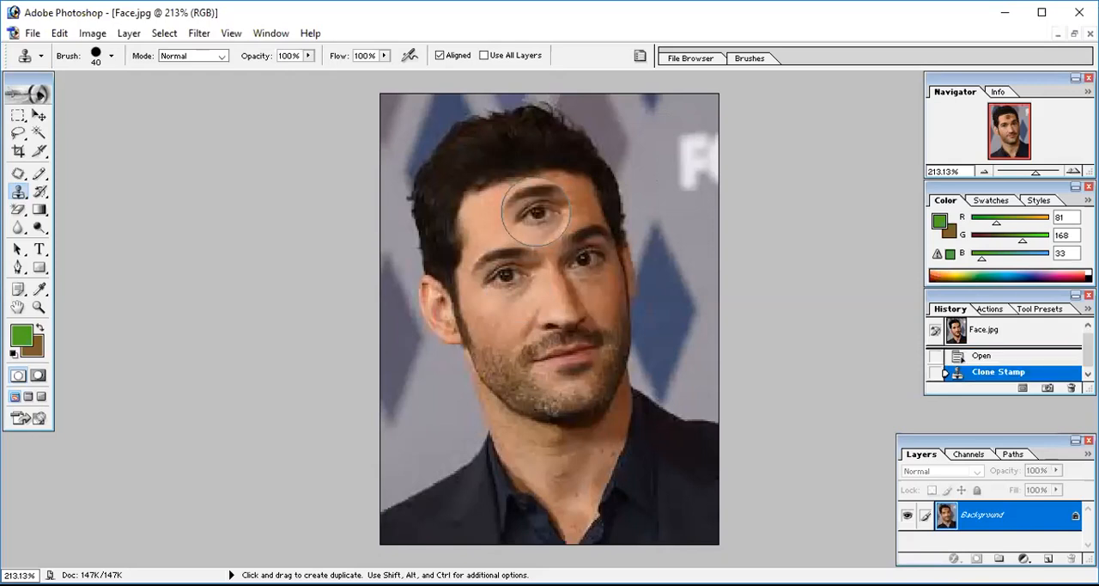
# - Undo a stray stamp on the backdrop, resample the same eye and clone it onto the grey backdrop beside the man's hair
pyautogui.moveTo(668, 149); pyautogui.dragTo(661, 151)
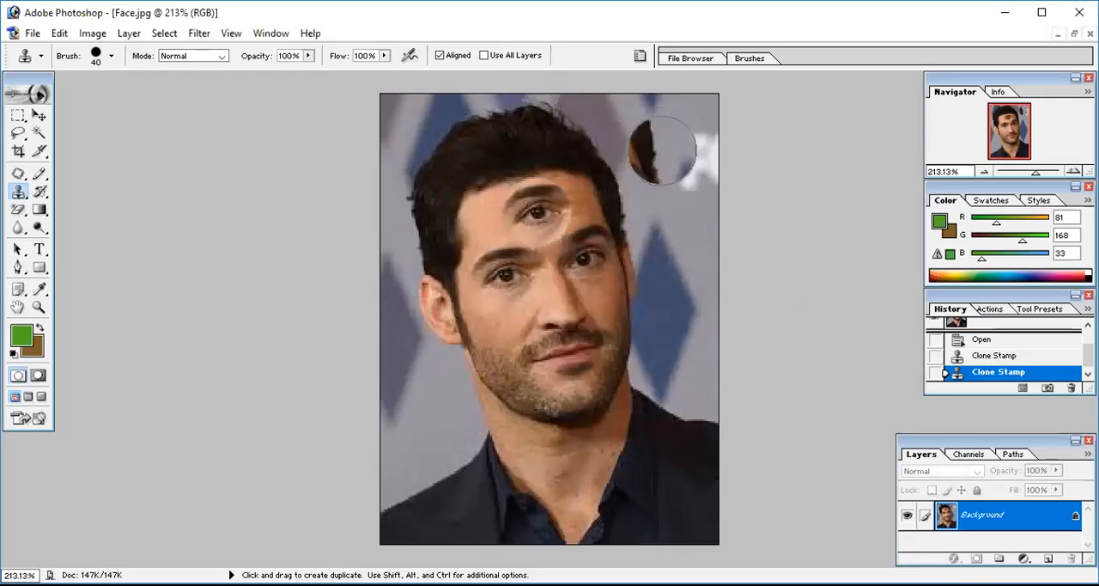
pyautogui.hotkey('ctrl', 'z')
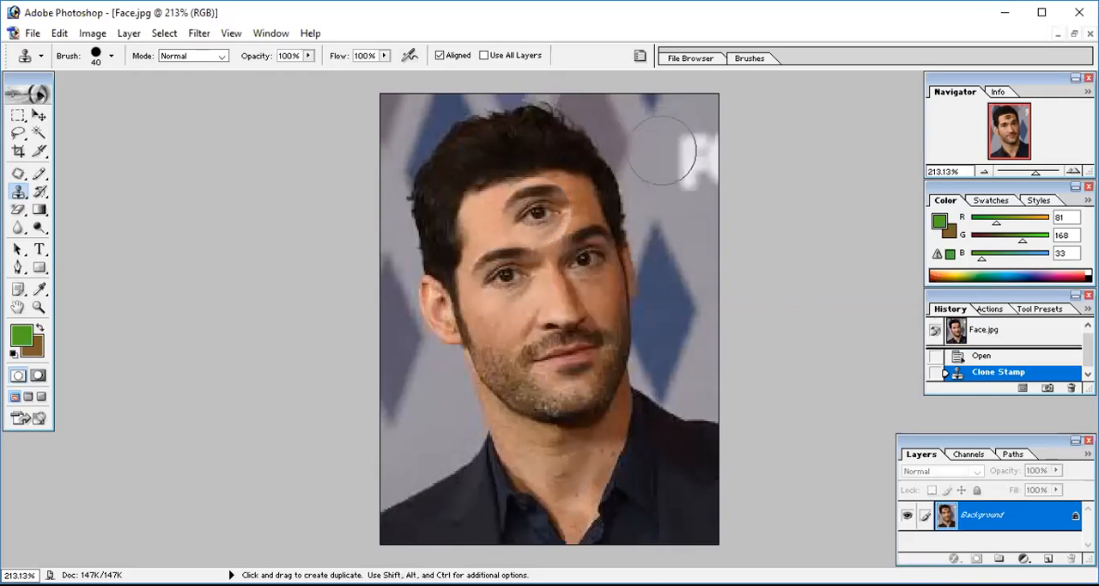
pyautogui.keyDown('alt'); pyautogui.click(503, 277); pyautogui.keyUp('alt')
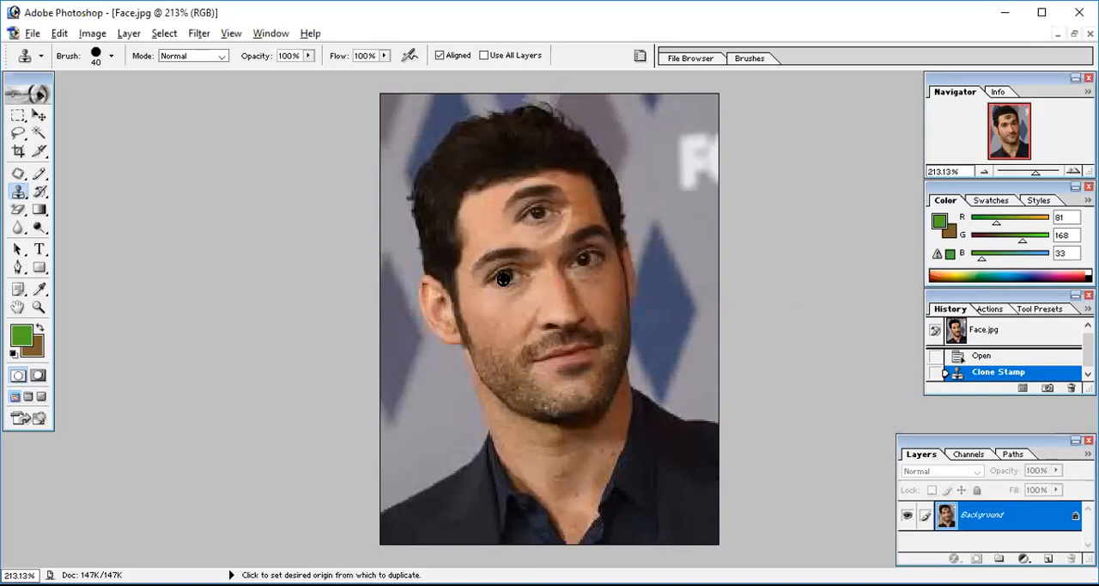
pyautogui.click(673, 174)
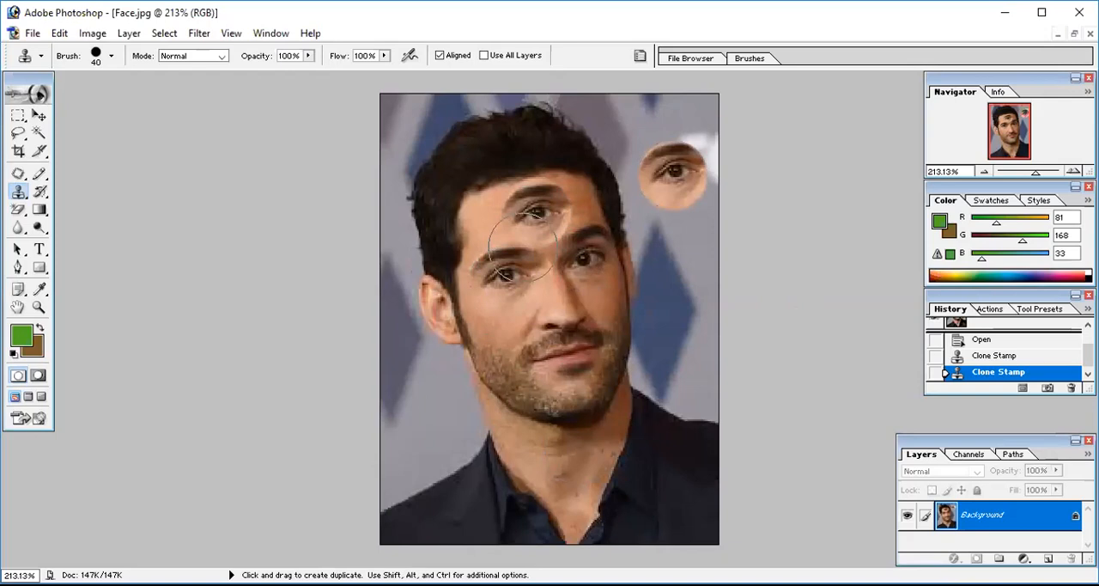
pyautogui.moveTo(534, 239); pyautogui.dragTo(568, 222)
# - Paint the sampled eye onto the blue diamond beside the face with the 19 px Healing Brush, undoing a stray dab on the eye first
pyautogui.moveTo(21, 177); pyautogui.dragTo(66, 180)
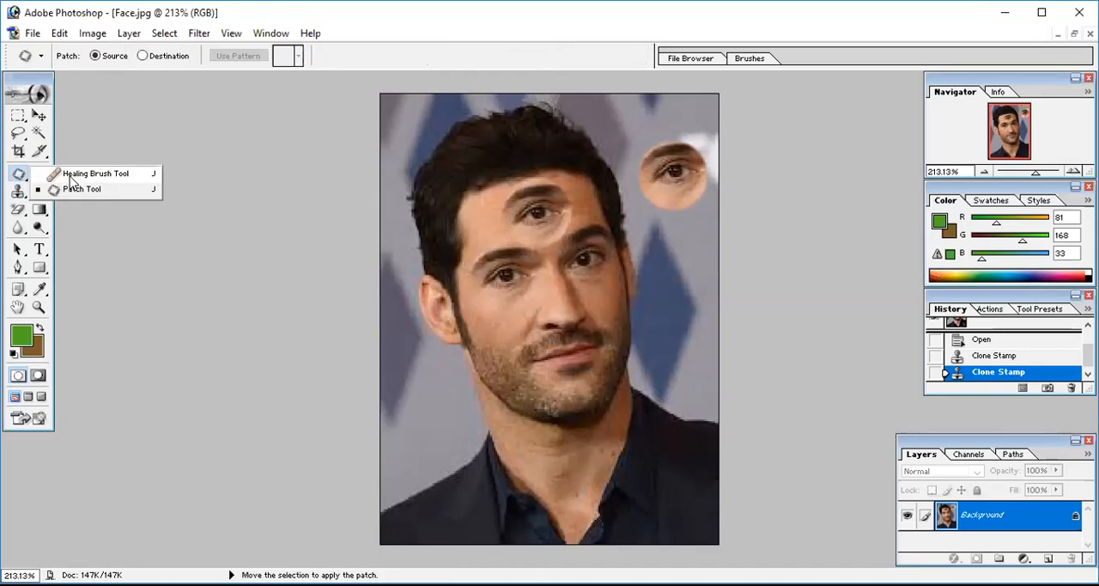
pyautogui.click(86, 174)
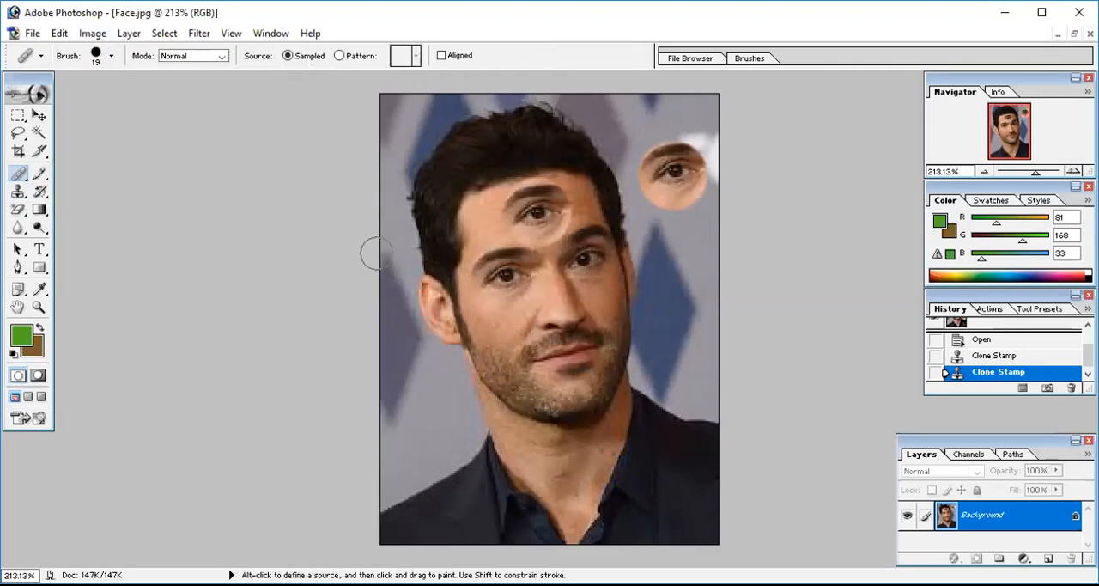
pyautogui.click(509, 284)
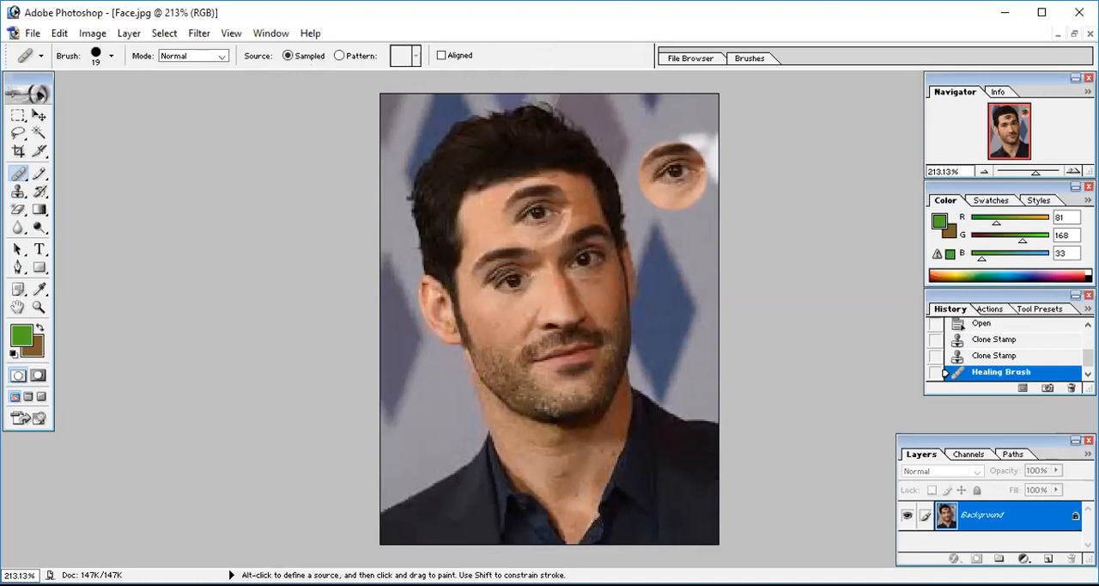
pyautogui.hotkey('ctrl', 'z')
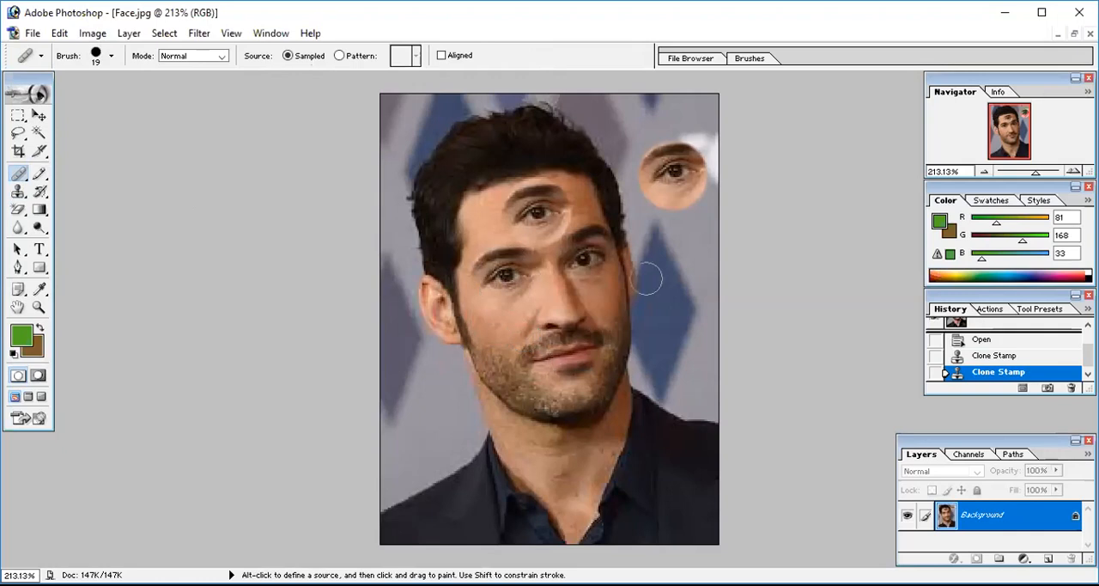
pyautogui.click(19, 174)
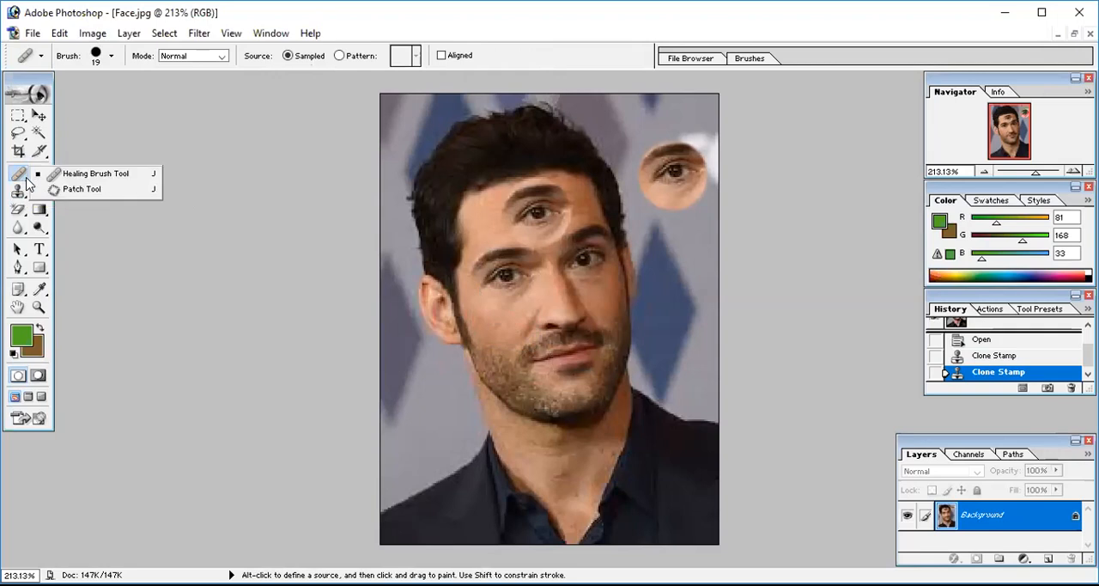
pyautogui.click(676, 302)
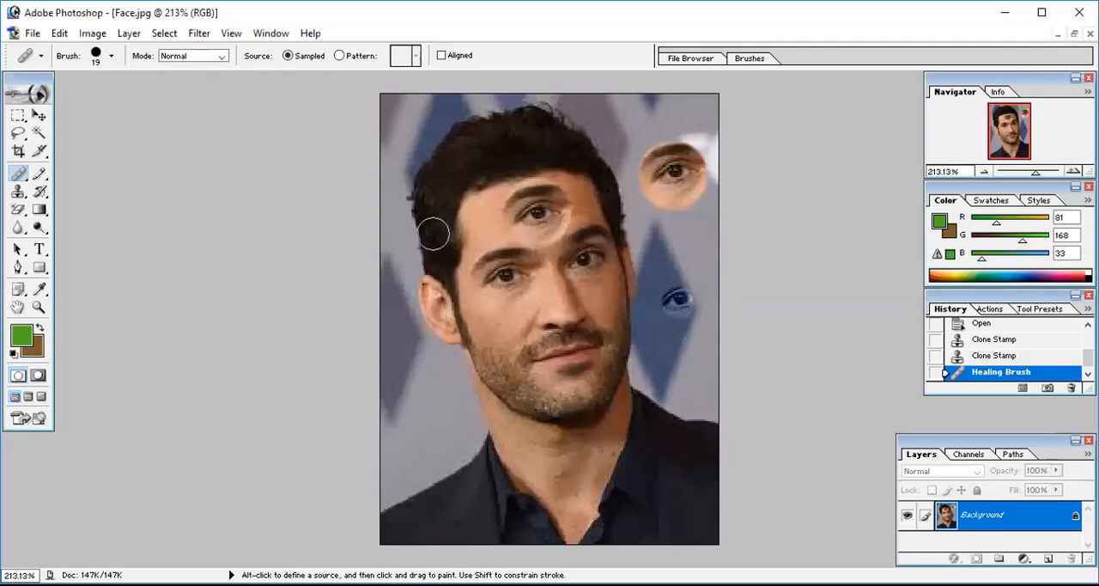
# - Set the Healing Brush diameter to 36 px, resample the eye on the image's left side and paint it onto the backdrop above the shoulder
pyautogui.click(109, 57)
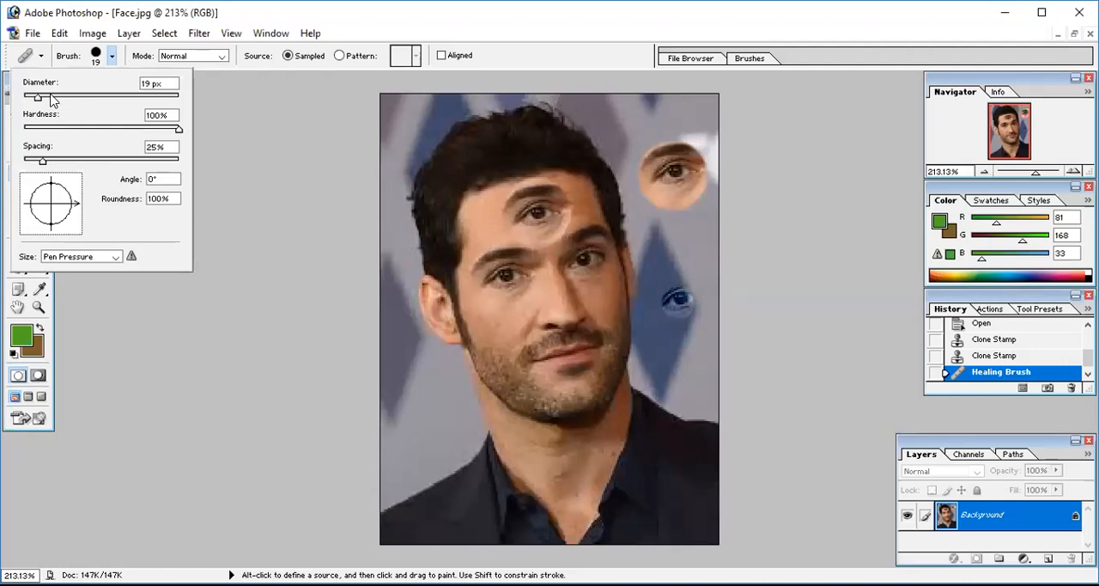
pyautogui.moveTo(52, 100); pyautogui.dragTo(51, 100)
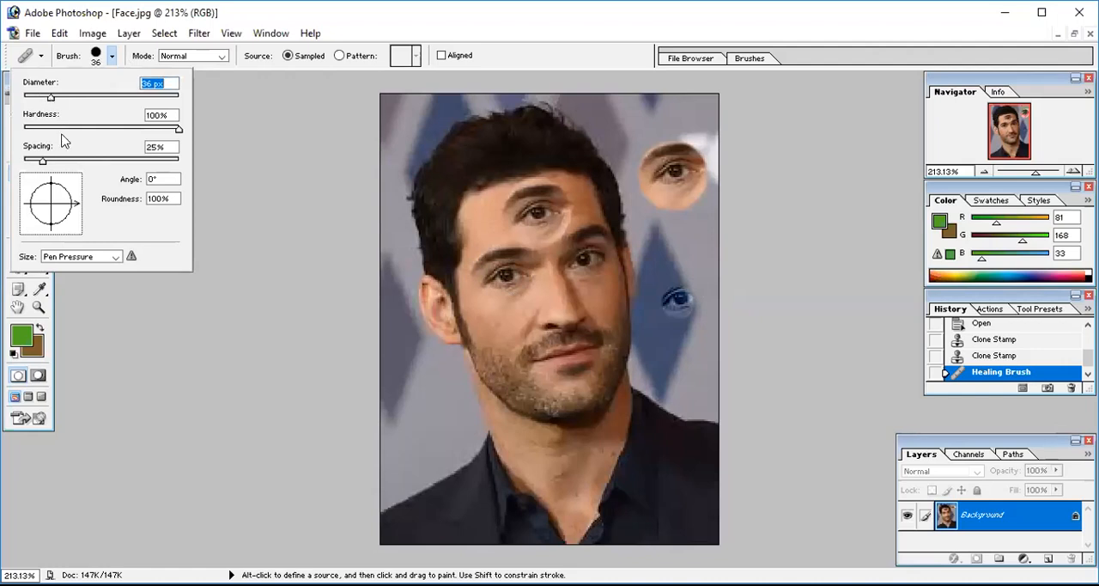
pyautogui.click(246, 127)
pyautogui.click(511, 290)
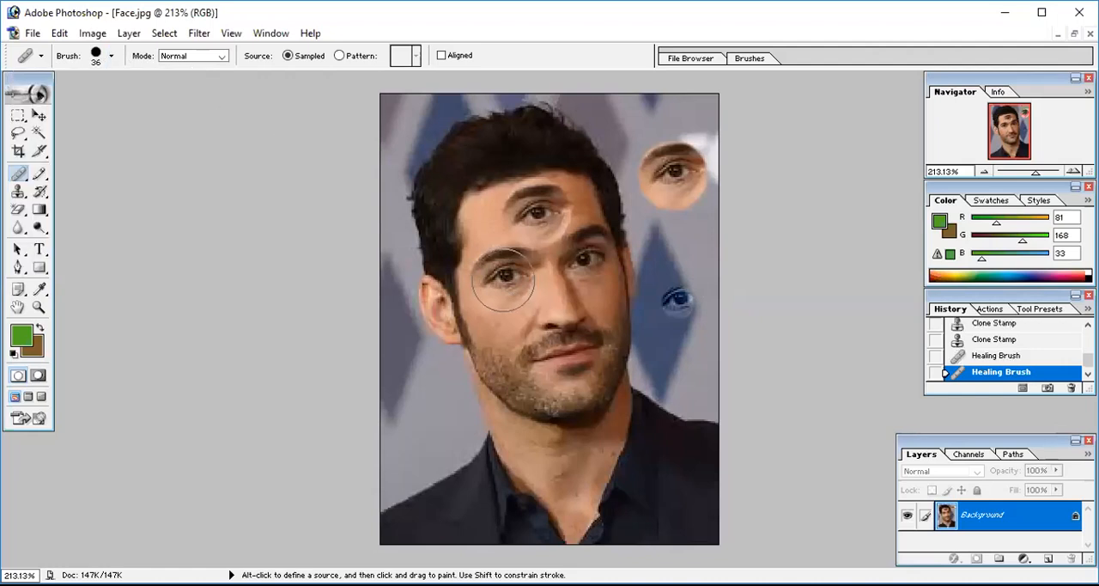
pyautogui.click(503, 279)
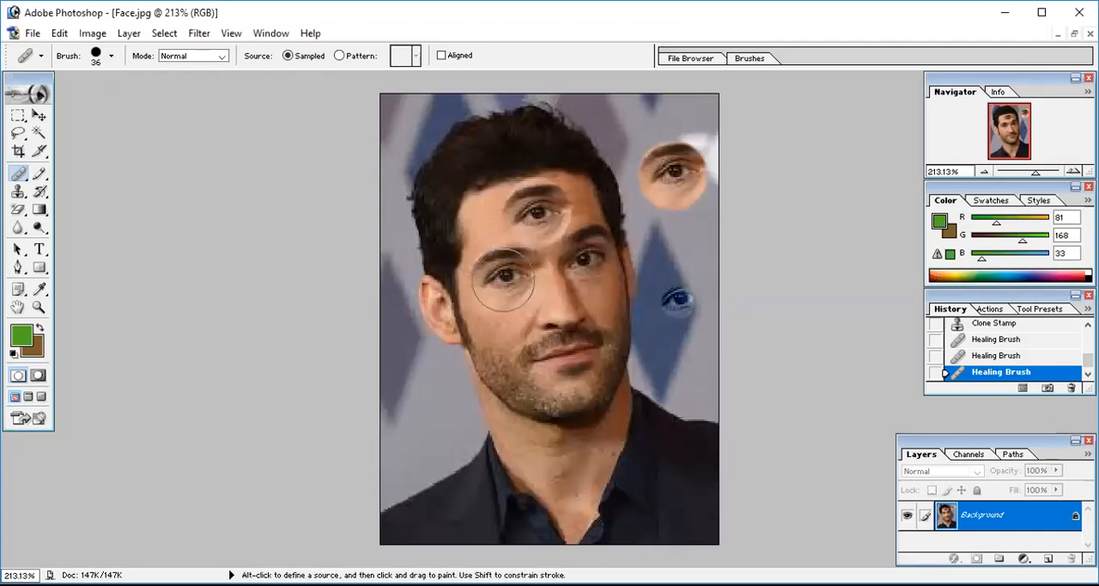
pyautogui.click(438, 428)
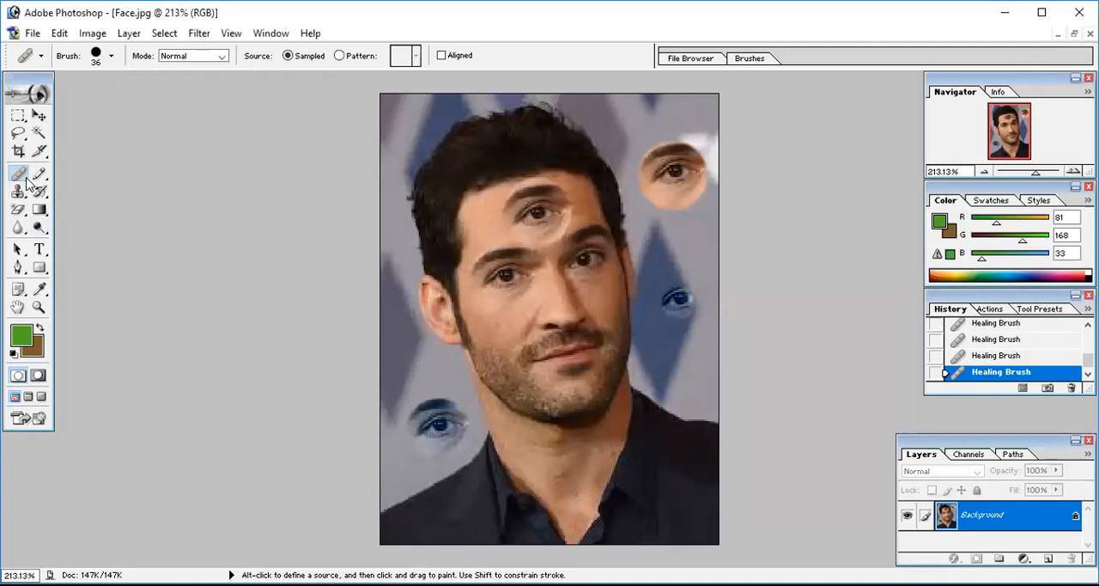
# - With the Patch tool in Source mode, outline the eye copy above the shoulder and patch it from the nearby backdrop
pyautogui.press('s')
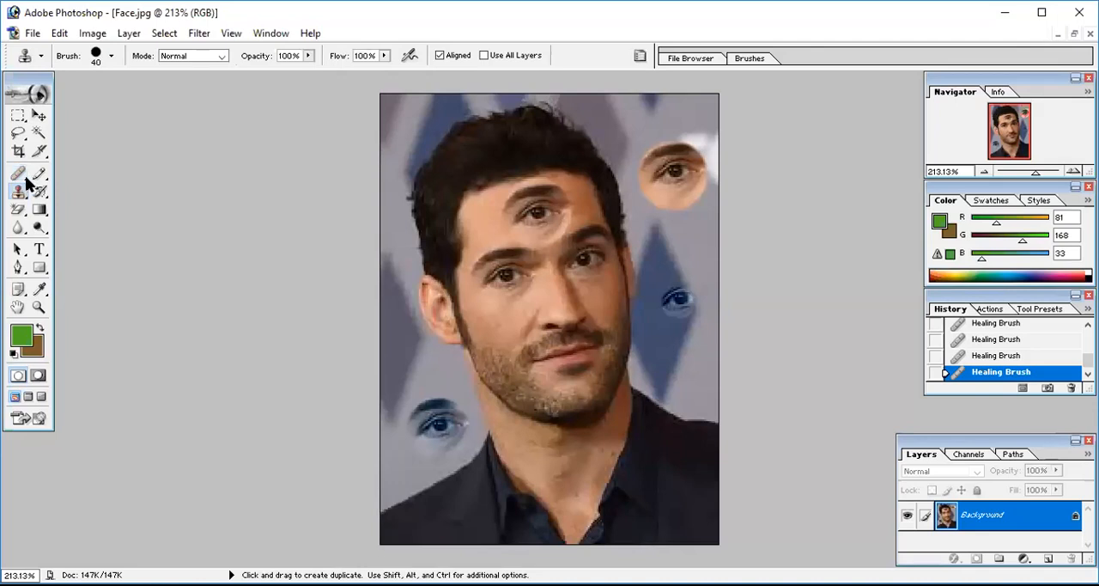
pyautogui.press('j')
pyautogui.rightClick(26, 177)
pyautogui.click(68, 190)
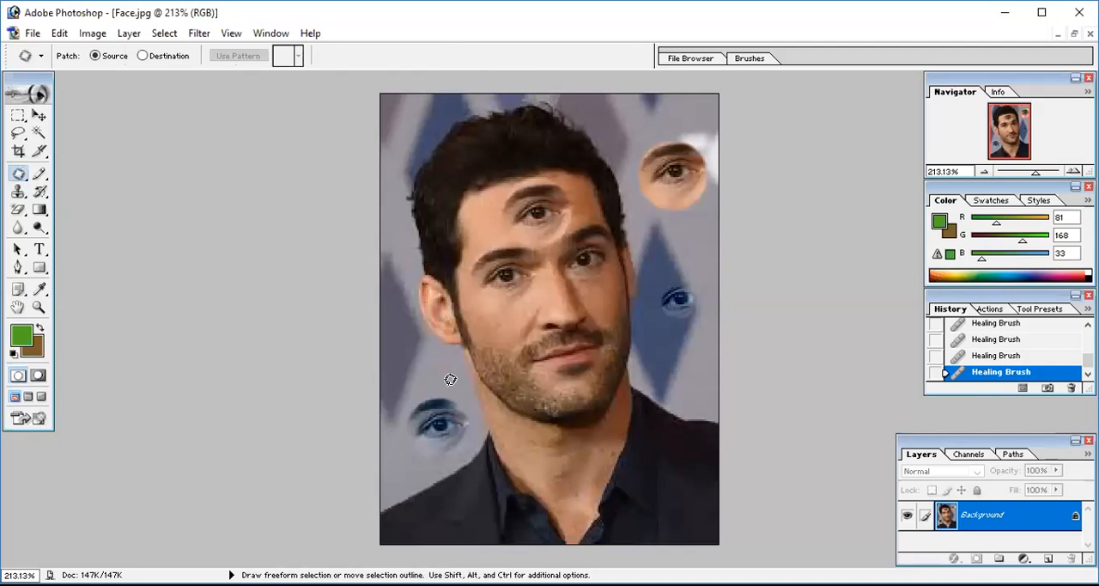
pyautogui.moveTo(449, 378)
pyautogui.mouseDown()
pyautogui.moveTo(389, 416)
pyautogui.moveTo(392, 440)
pyautogui.moveTo(410, 463)
pyautogui.moveTo(452, 468)
pyautogui.moveTo(479, 445)
pyautogui.moveTo(481, 426)
pyautogui.moveTo(442, 382)
pyautogui.mouseUp()
pyautogui.moveTo(438, 418); pyautogui.dragTo(384, 348)
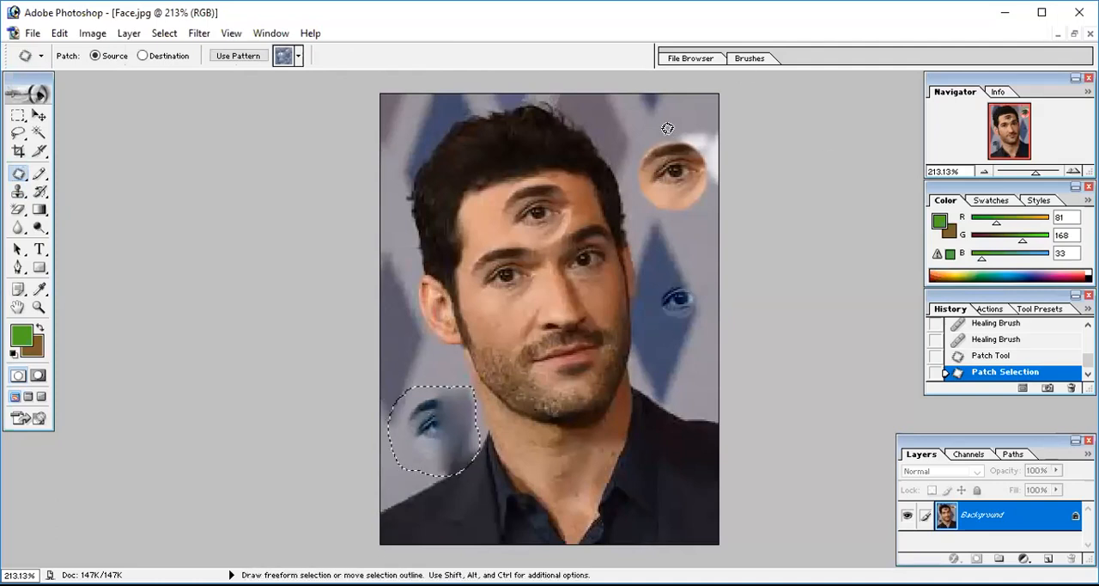
# - Deselect, outline the cloned eye on the backdrop beside the hair and patch it with backdrop from elsewhere
pyautogui.hotkey('ctrl', 'd')
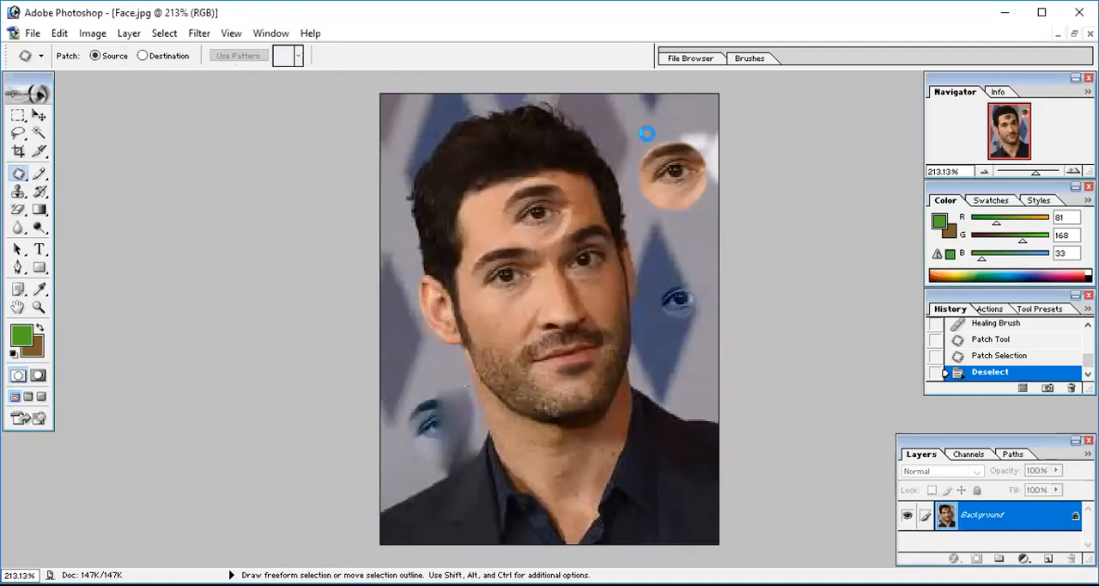
pyautogui.click(541, 235)
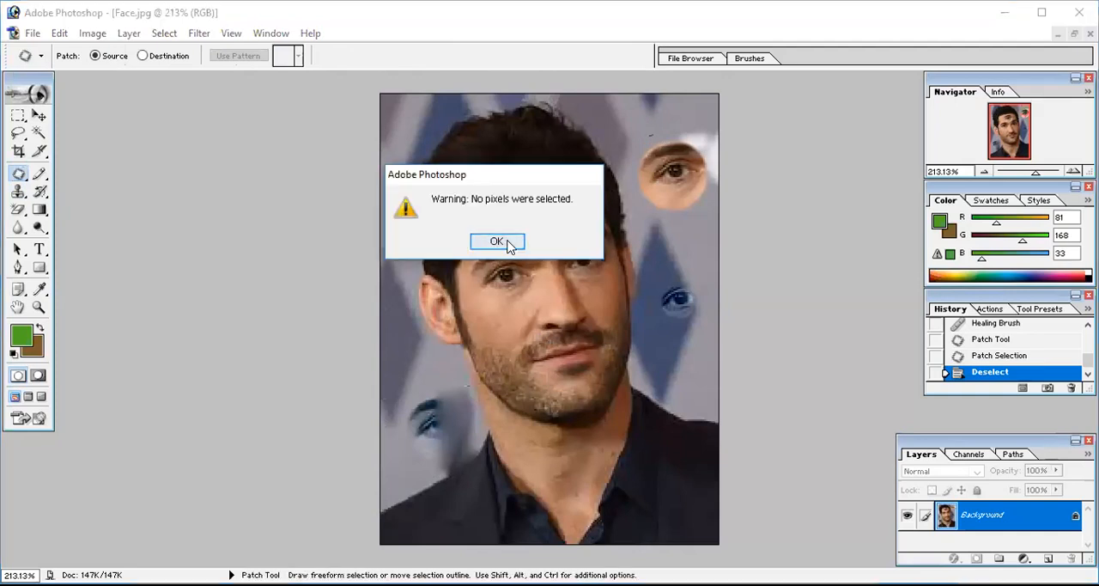
pyautogui.click(496, 241)
pyautogui.moveTo(647, 131)
pyautogui.mouseDown()
pyautogui.moveTo(622, 173)
pyautogui.moveTo(656, 203)
pyautogui.moveTo(700, 201)
pyautogui.moveTo(704, 163)
pyautogui.mouseUp()
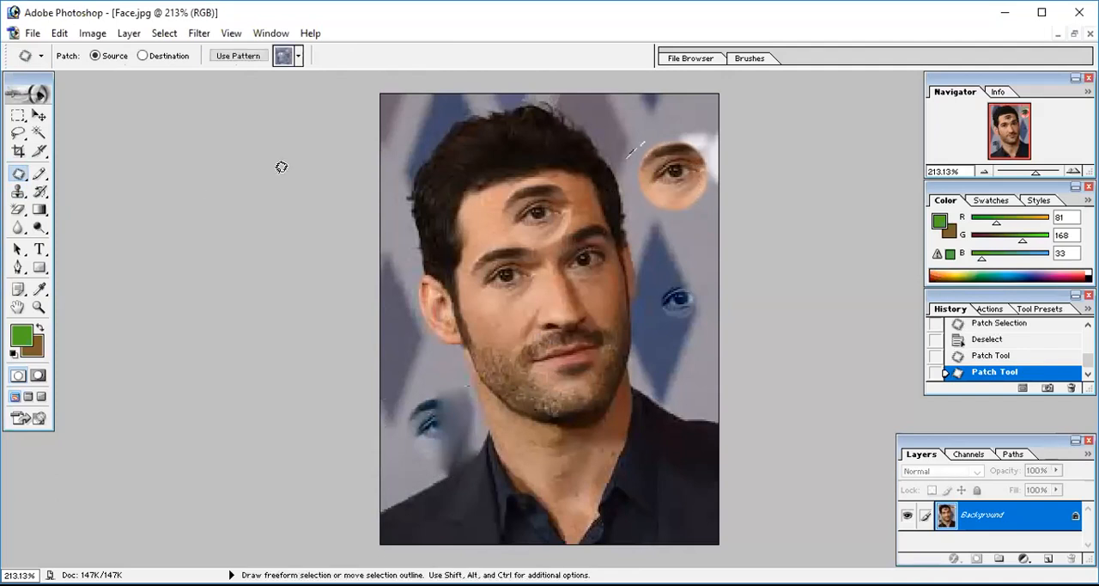
pyautogui.click(24, 180)
pyautogui.moveTo(671, 142)
pyautogui.mouseDown()
pyautogui.moveTo(636, 163)
pyautogui.moveTo(637, 193)
pyautogui.moveTo(714, 206)
pyautogui.moveTo(716, 152)
pyautogui.moveTo(601, 119)
pyautogui.moveTo(691, 275)
pyautogui.moveTo(679, 244)
pyautogui.mouseUp()
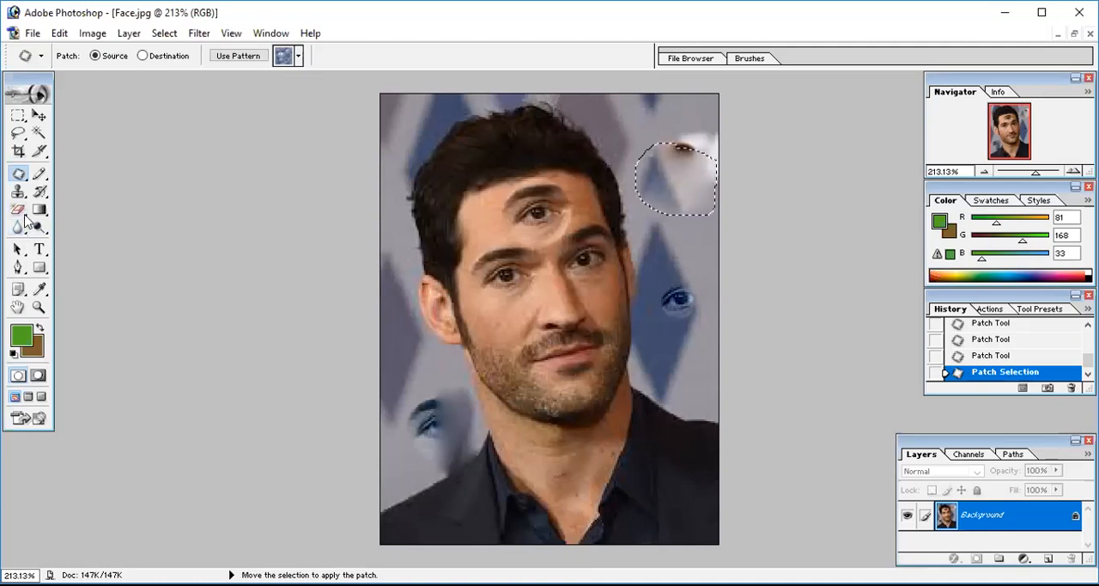
# - Try the 13 px Eraser on the patched eye above the shoulder and the blue diamond, and check the background colour without changing it
pyautogui.moveTo(25, 219)
pyautogui.mouseDown()
pyautogui.moveTo(82, 220)
pyautogui.moveTo(88, 246)
pyautogui.moveTo(90, 215)
pyautogui.mouseUp()
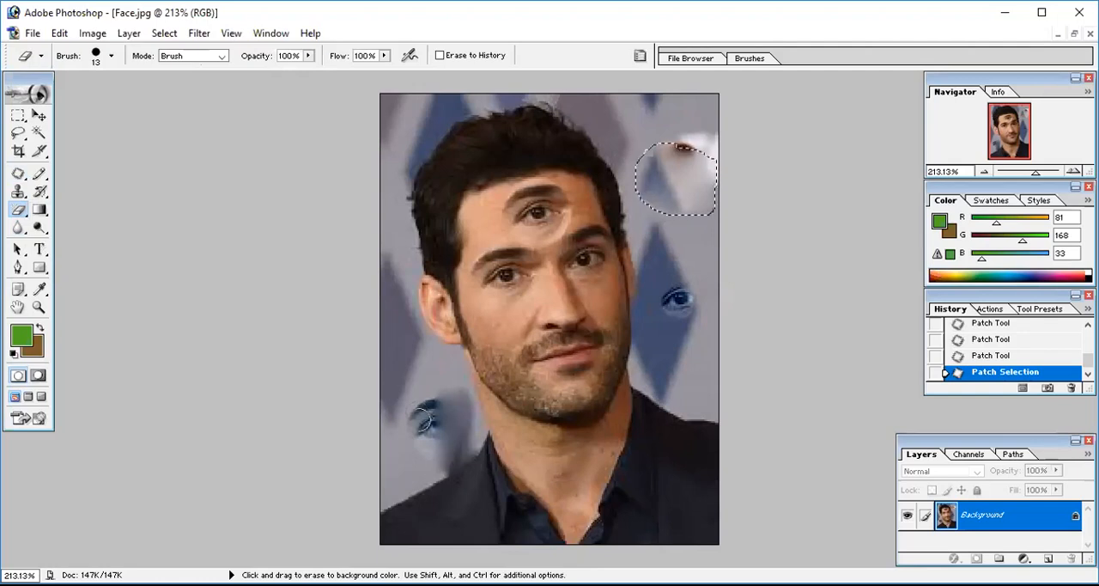
pyautogui.click(422, 418)
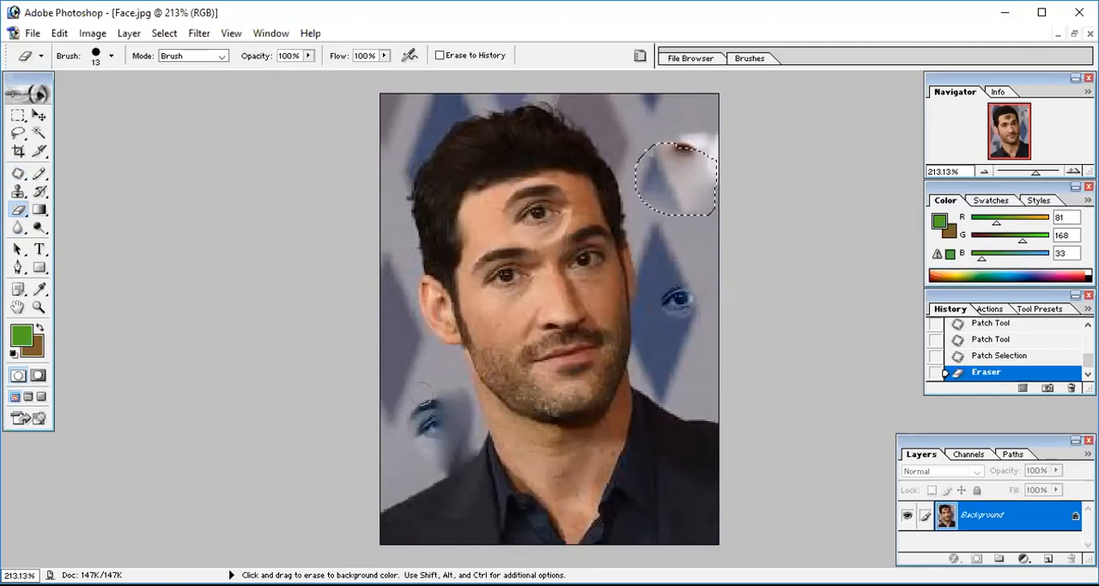
pyautogui.click(420, 444)
pyautogui.click(424, 433)
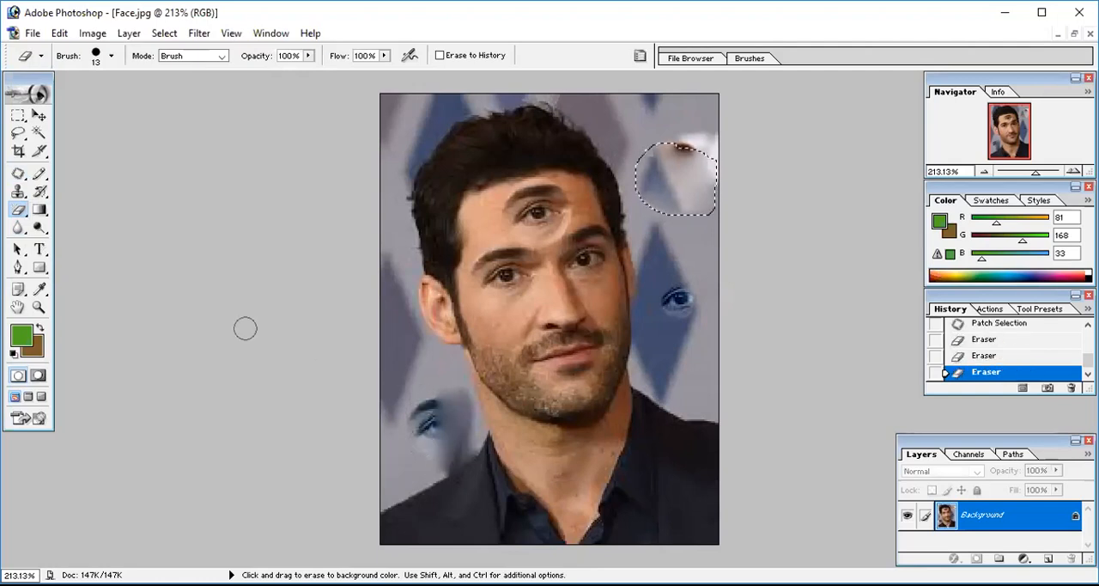
pyautogui.click(425, 425)
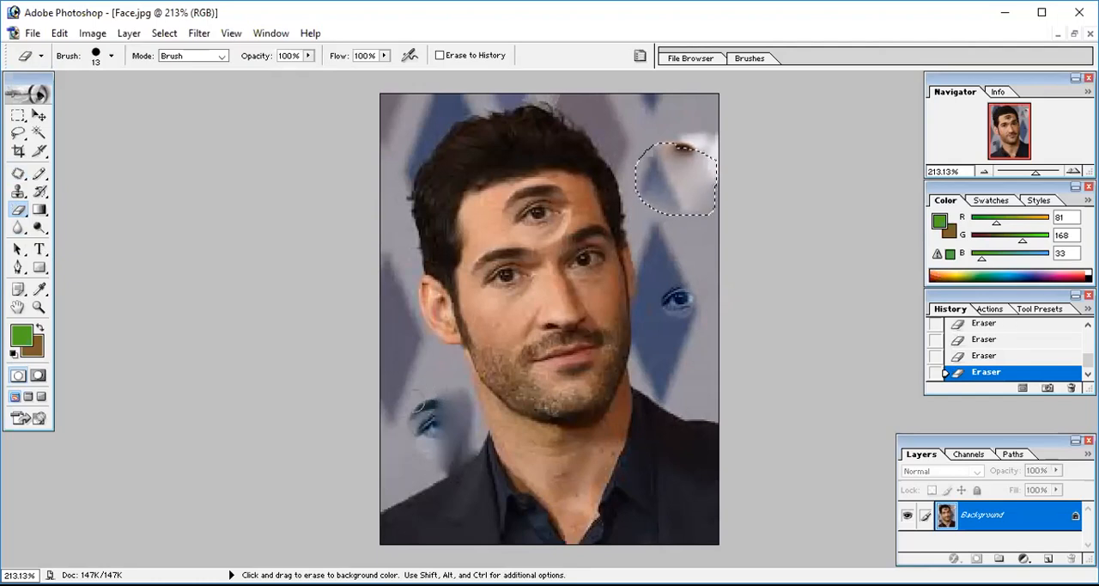
pyautogui.hotkey('ctrl', 'z')
pyautogui.hotkey('ctrl', 'z')
pyautogui.hotkey('ctrl', 'z')
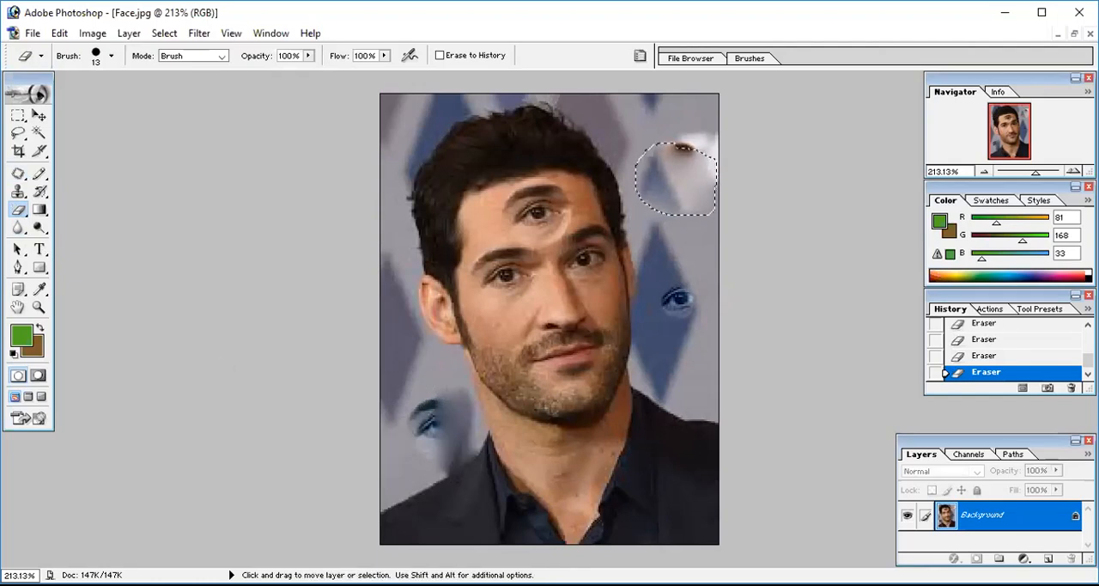
pyautogui.click(670, 271)
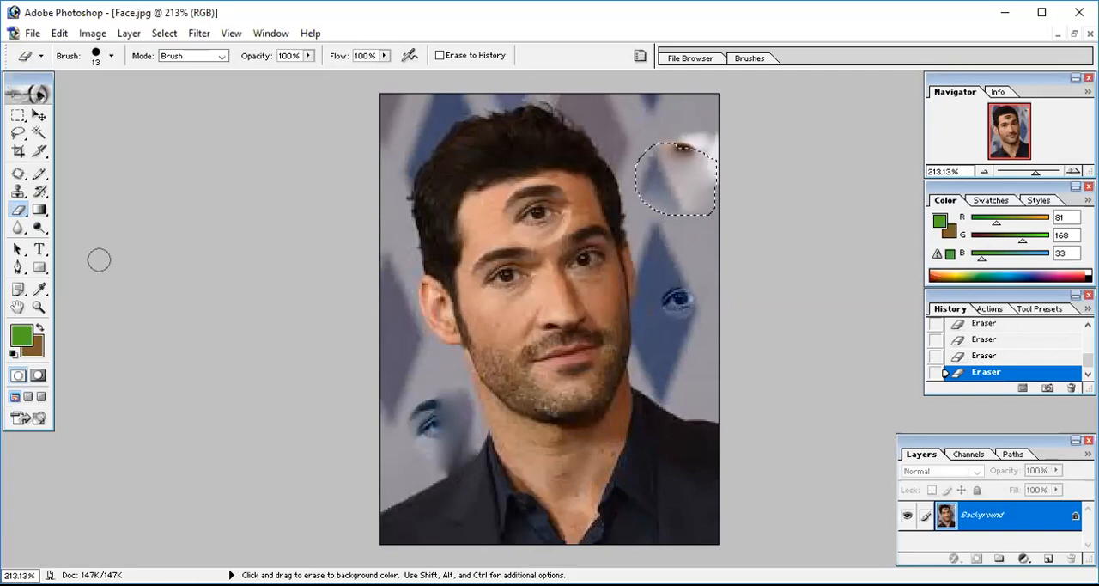
pyautogui.click(36, 347)
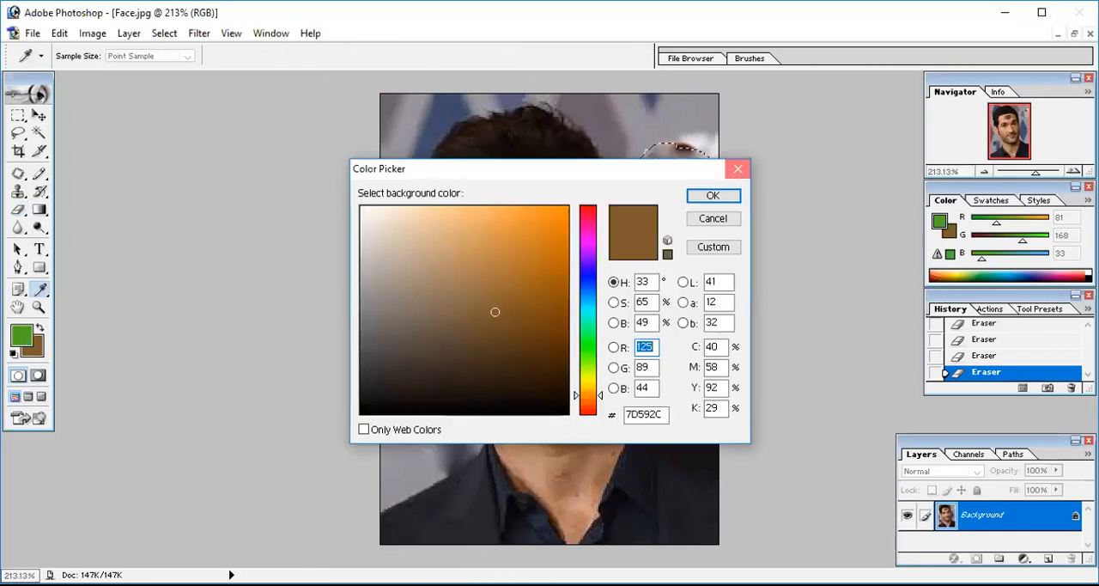
pyautogui.click(738, 168)
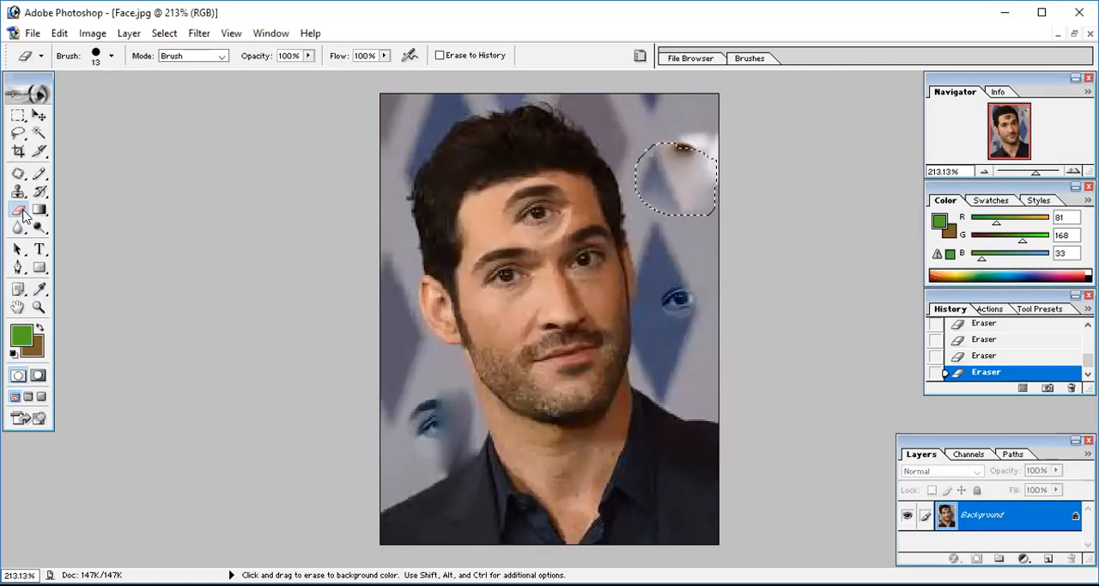
# - Apply the 13 px Background Eraser at 50% tolerance to the backdrop above the shoulder, and switch to the Magic Eraser
pyautogui.moveTo(21, 217)
pyautogui.mouseDown()
pyautogui.moveTo(59, 230)
pyautogui.moveTo(95, 225)
pyautogui.mouseUp()
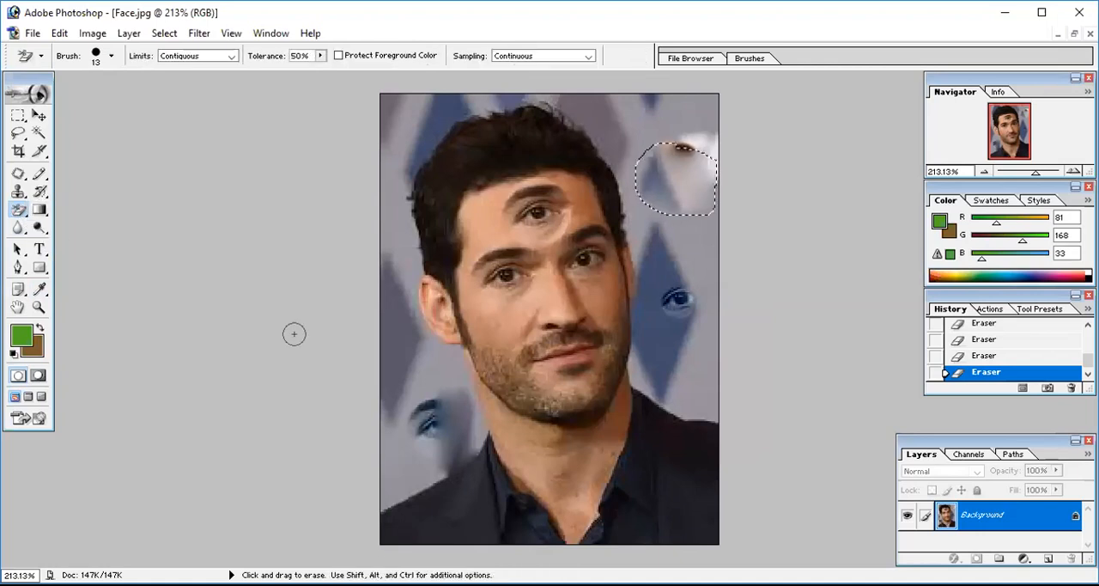
pyautogui.click(417, 448)
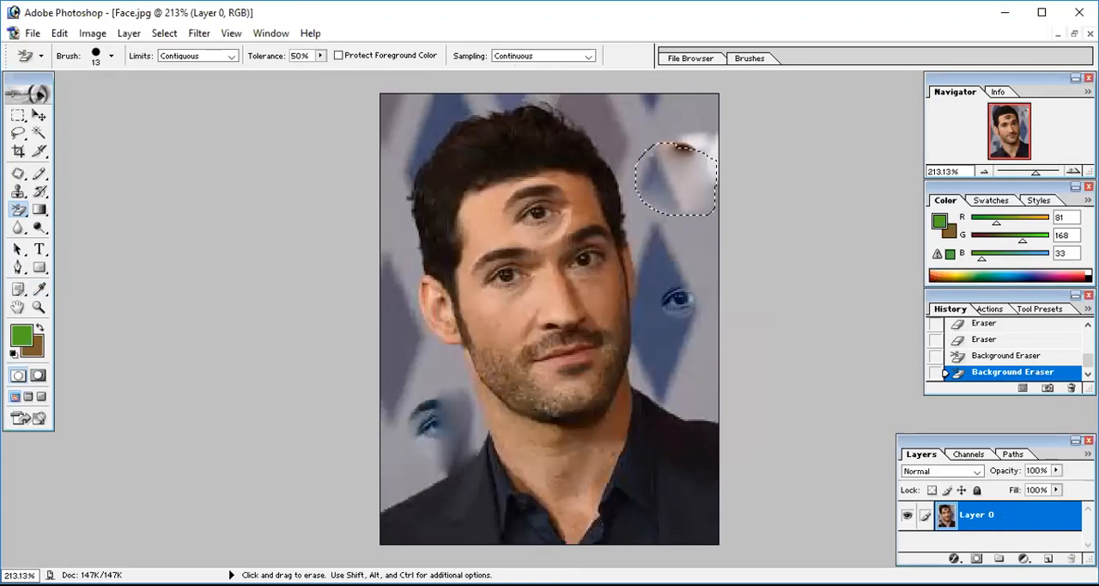
pyautogui.rightClick(19, 210)
pyautogui.click(56, 242)
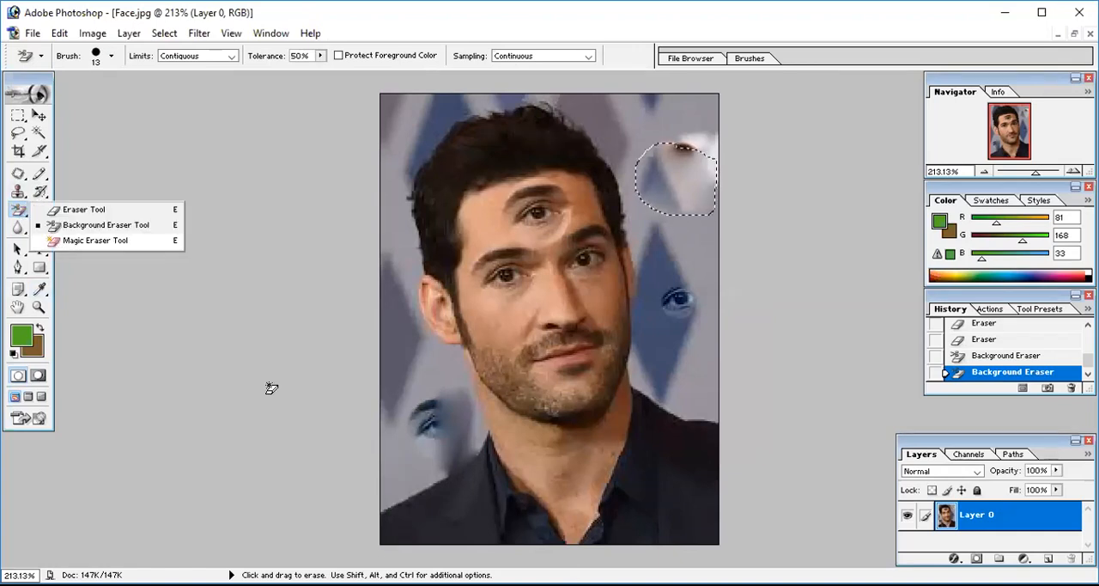
pyautogui.click(18, 117)
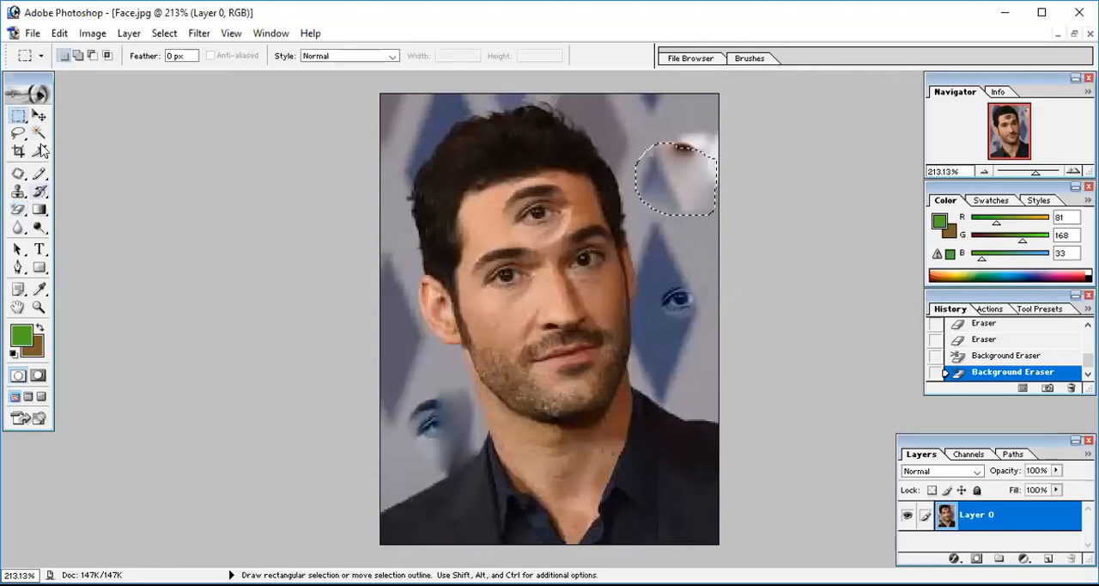
pyautogui.click(39, 117)
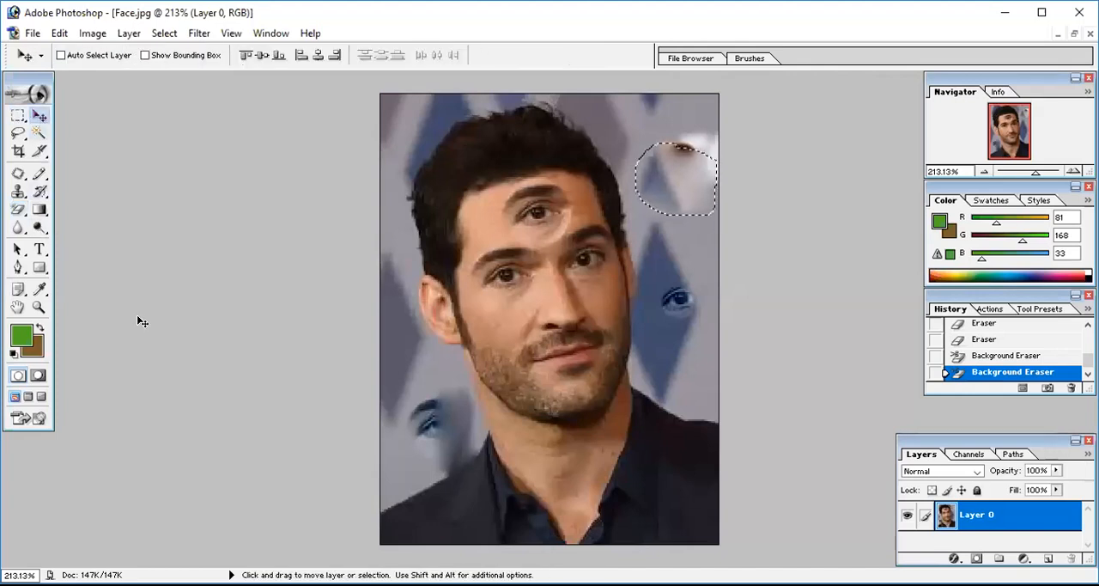
pyautogui.click(18, 191)
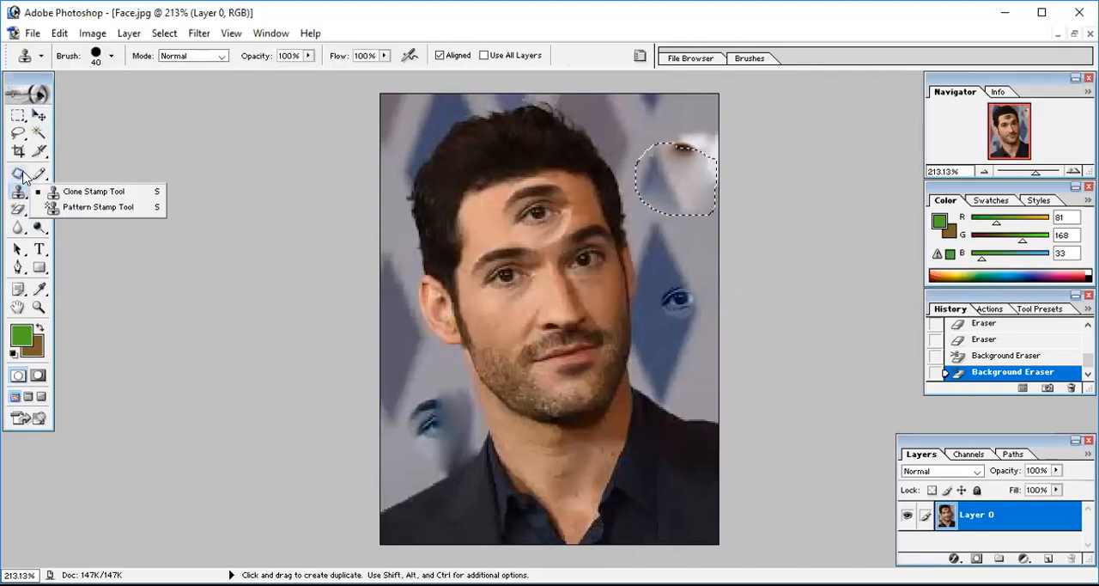
pyautogui.moveTo(23, 176); pyautogui.dragTo(70, 191)
pyautogui.click(21, 176)
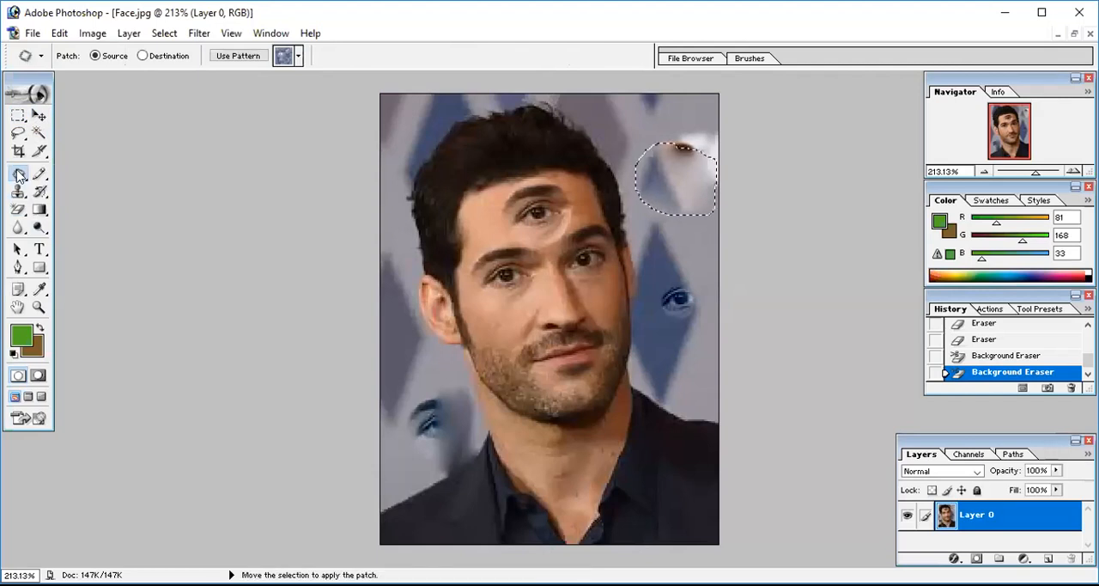
pyautogui.keyDown('alt'); pyautogui.click(20, 175); pyautogui.keyUp('alt')
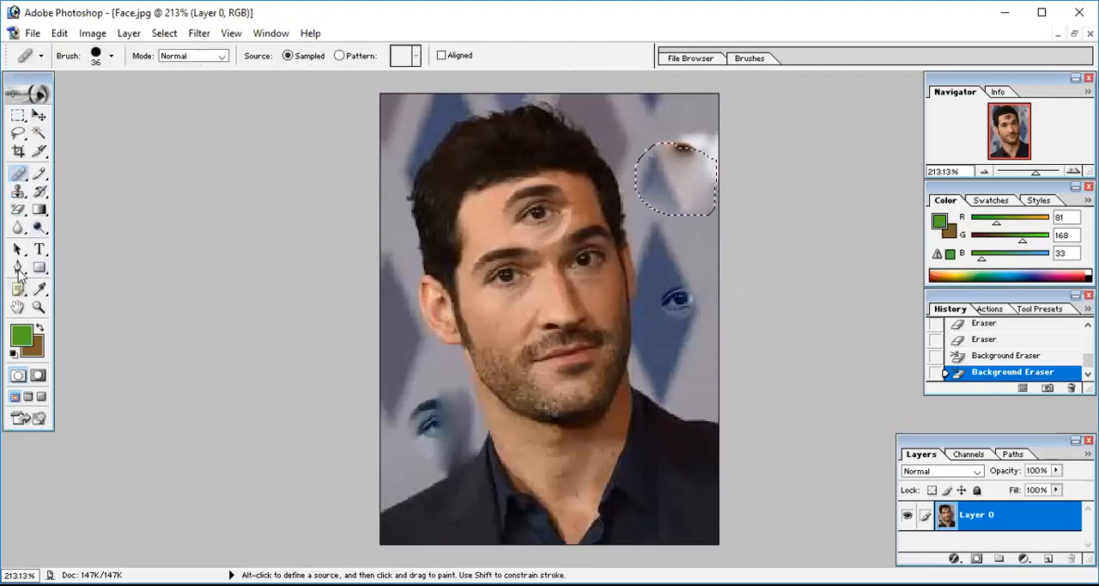
# - Erase the selected backdrop area beside the hair to transparency with the 13 px Eraser, after trying it outside the selection
pyautogui.moveTo(20, 216); pyautogui.dragTo(62, 213)
pyautogui.click(83, 209)
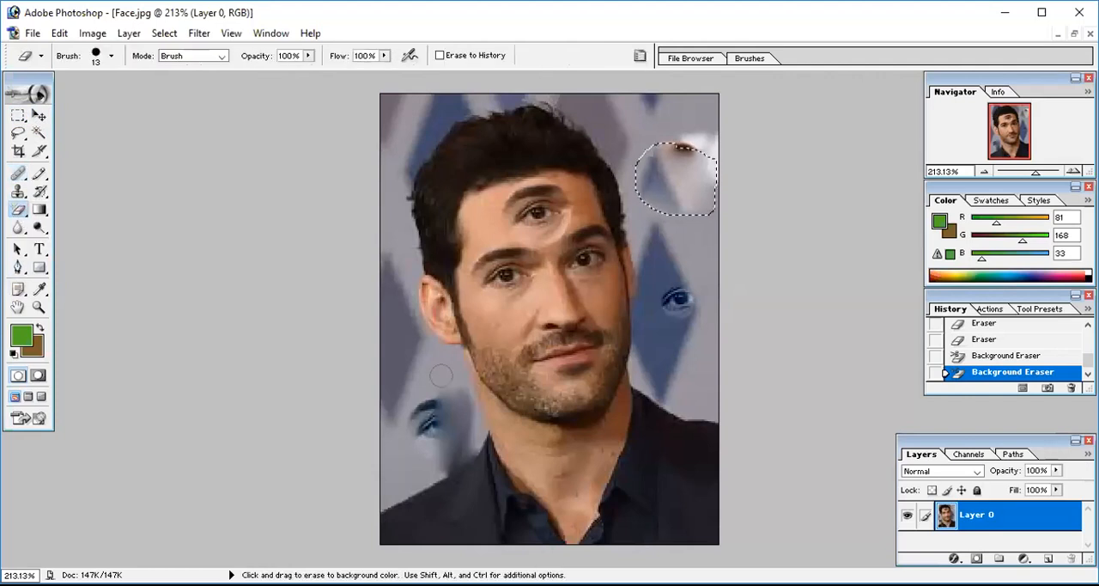
pyautogui.click(428, 379)
pyautogui.click(530, 208)
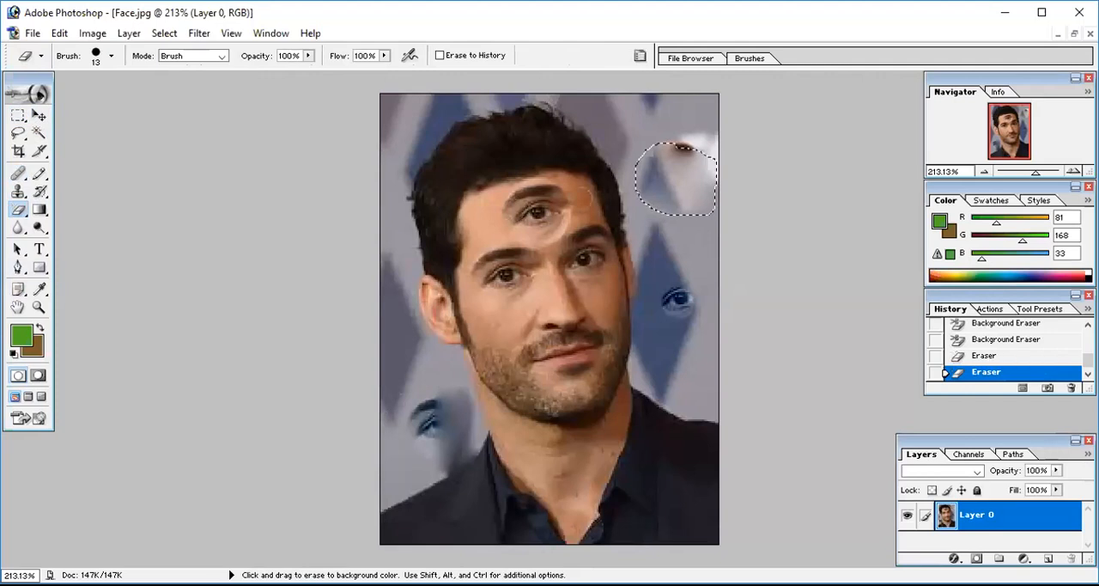
pyautogui.moveTo(690, 156)
pyautogui.mouseDown()
pyautogui.moveTo(667, 254)
pyautogui.moveTo(699, 167)
pyautogui.moveTo(697, 196)
pyautogui.moveTo(681, 152)
pyautogui.moveTo(664, 208)
pyautogui.moveTo(666, 151)
pyautogui.moveTo(644, 168)
pyautogui.moveTo(650, 197)
pyautogui.moveTo(648, 179)
pyautogui.moveTo(681, 149)
pyautogui.mouseUp()
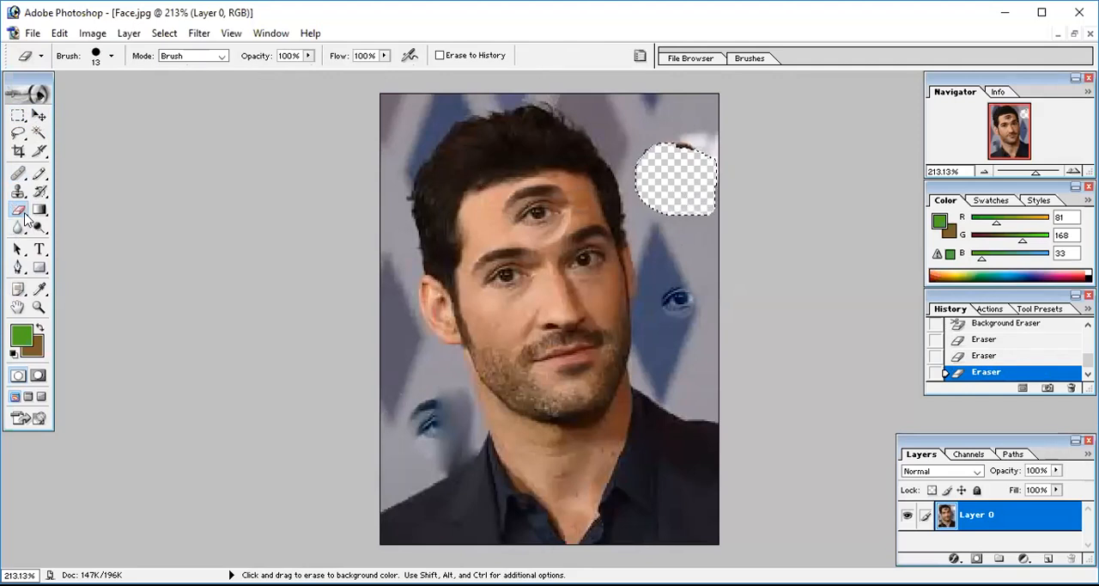
# - Set the background colour to light beige E6DDD1 and bring up the list of Eraser tool variants
pyautogui.click(39, 350)
pyautogui.click(378, 225)
pyautogui.click(722, 197)
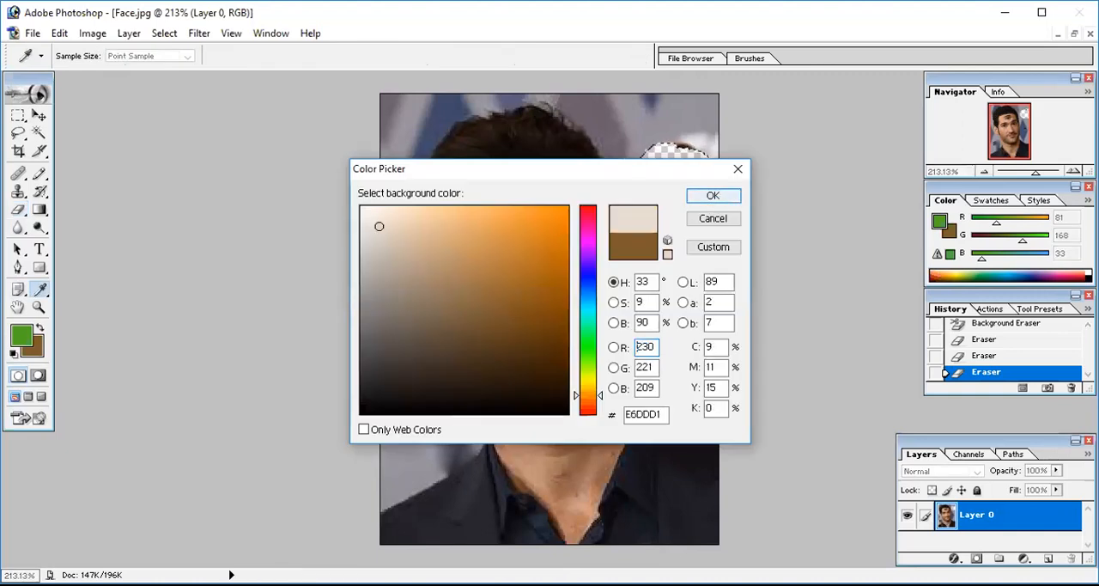
pyautogui.click(670, 203)
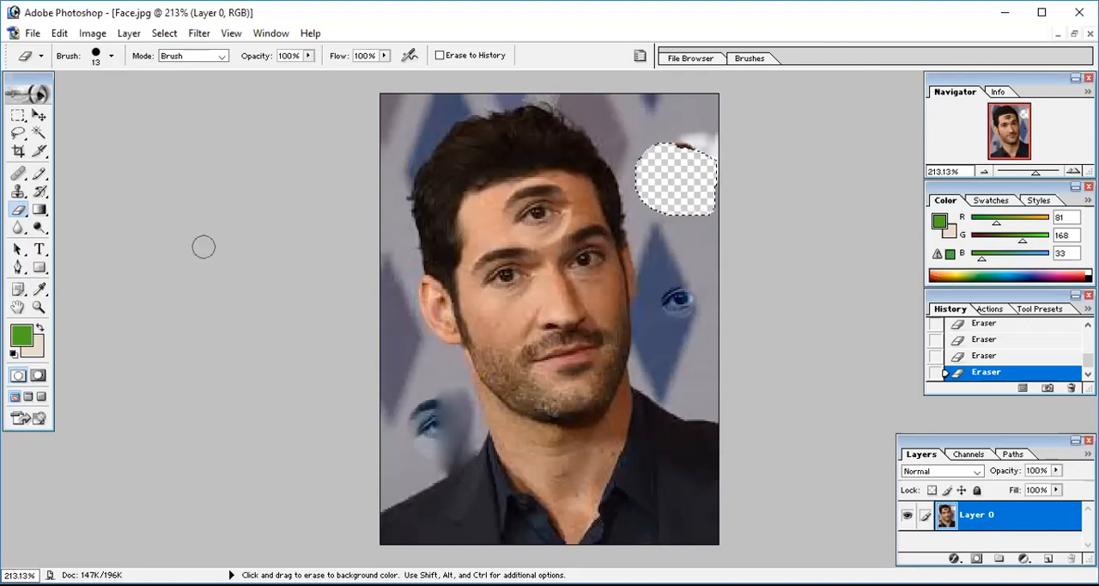
pyautogui.click(20, 215)
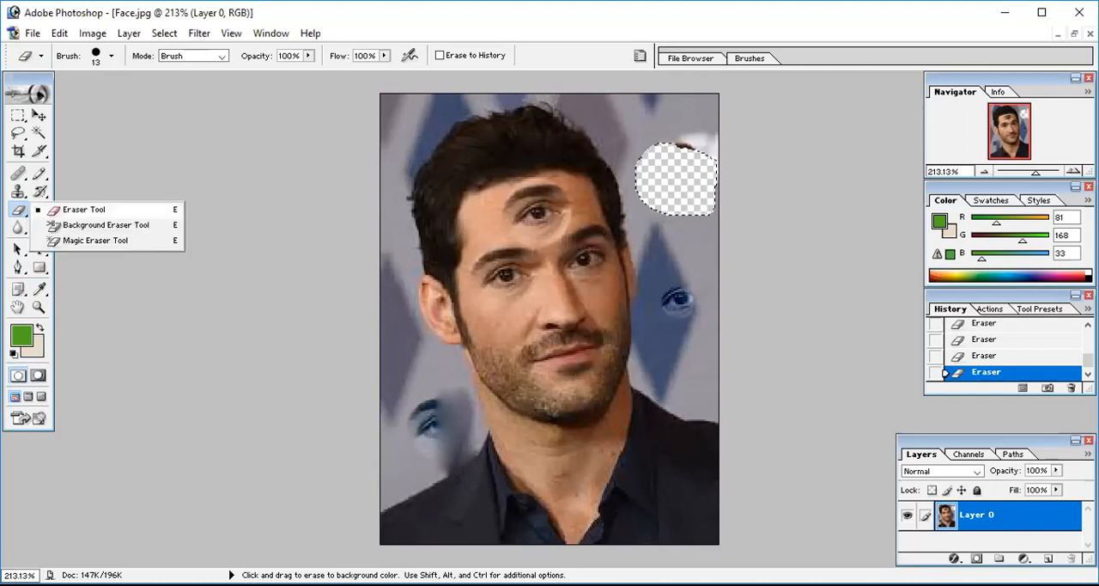